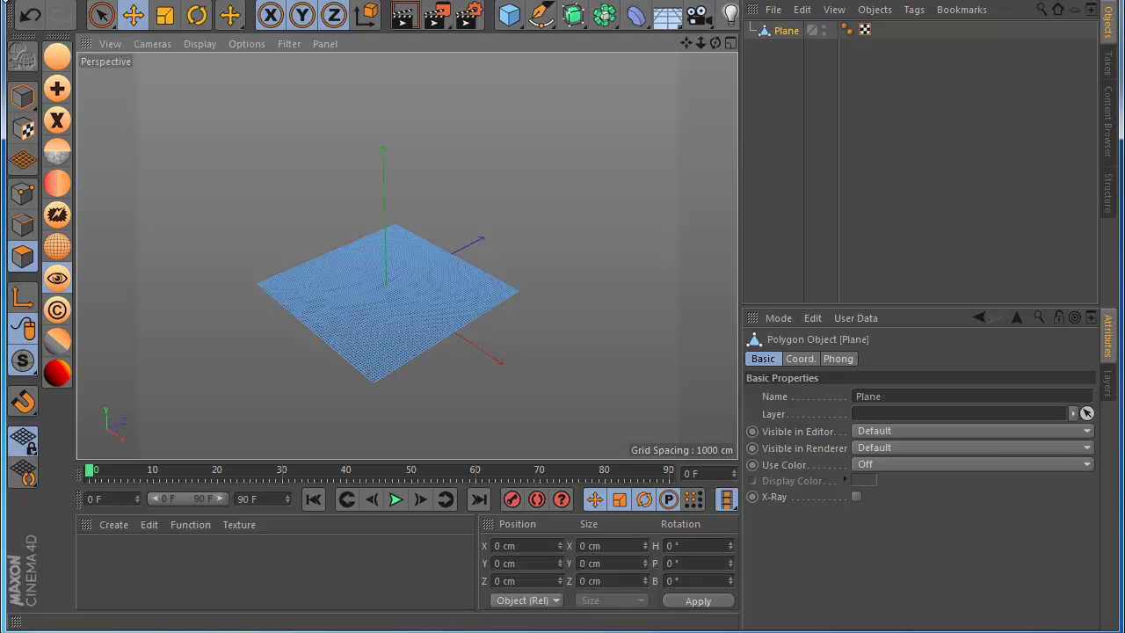
# Add a NitroVertexFalloff to the plane and create its vertex map.
pyautogui.click(49, 63)
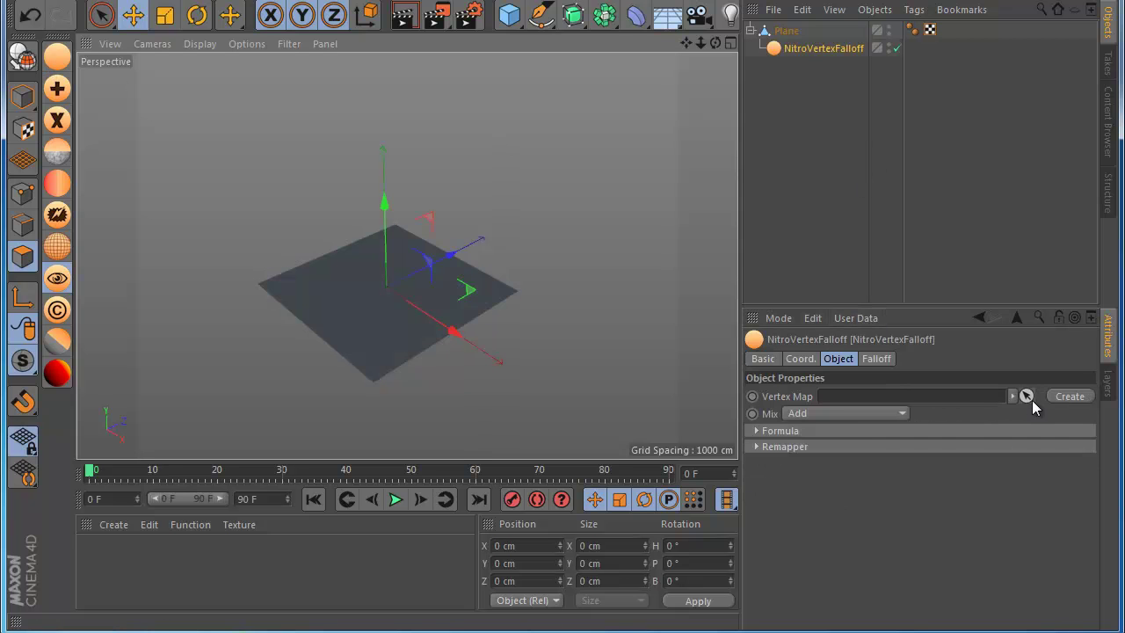
pyautogui.click(1080, 395)
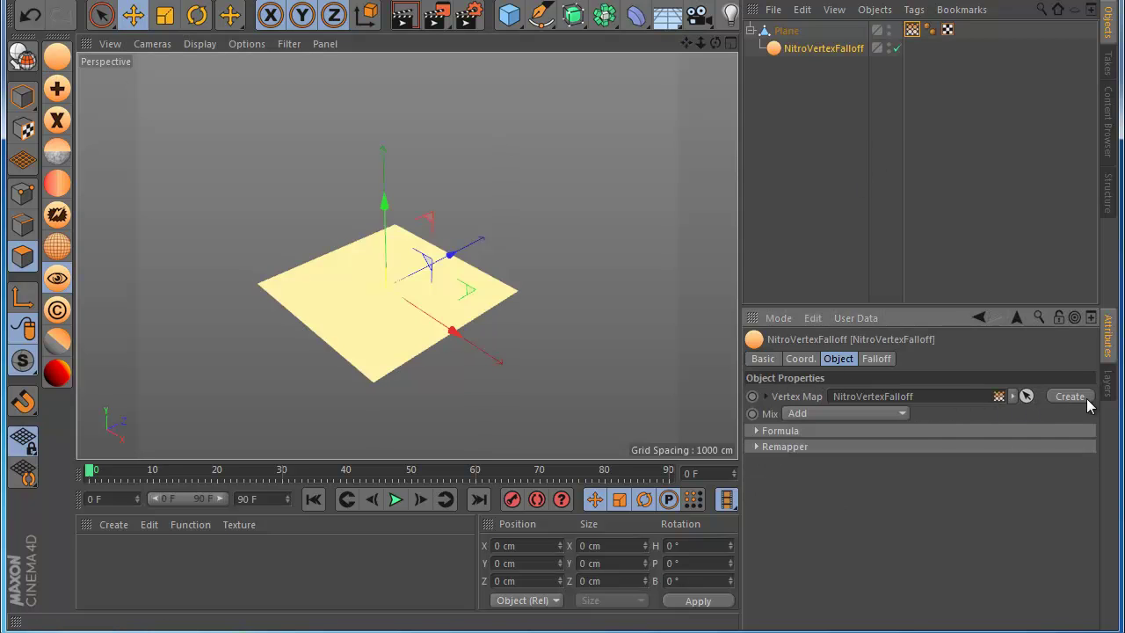
# Set the NitroVertexFalloff's falloff shape to Source.
pyautogui.click(876, 358)
pyautogui.click(867, 431)
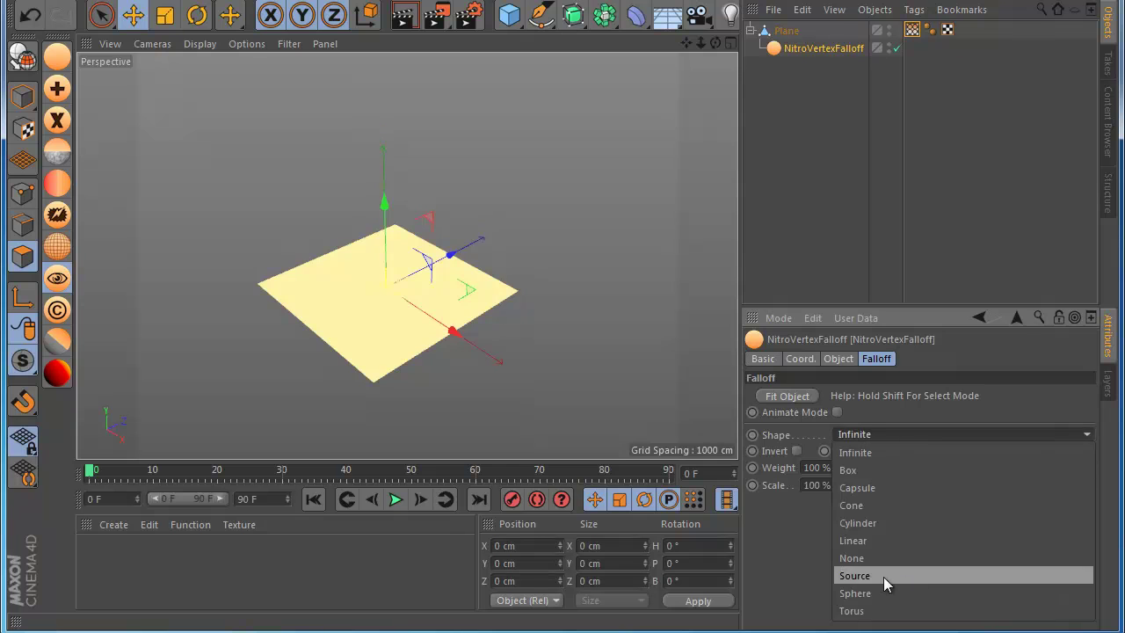
pyautogui.click(907, 575)
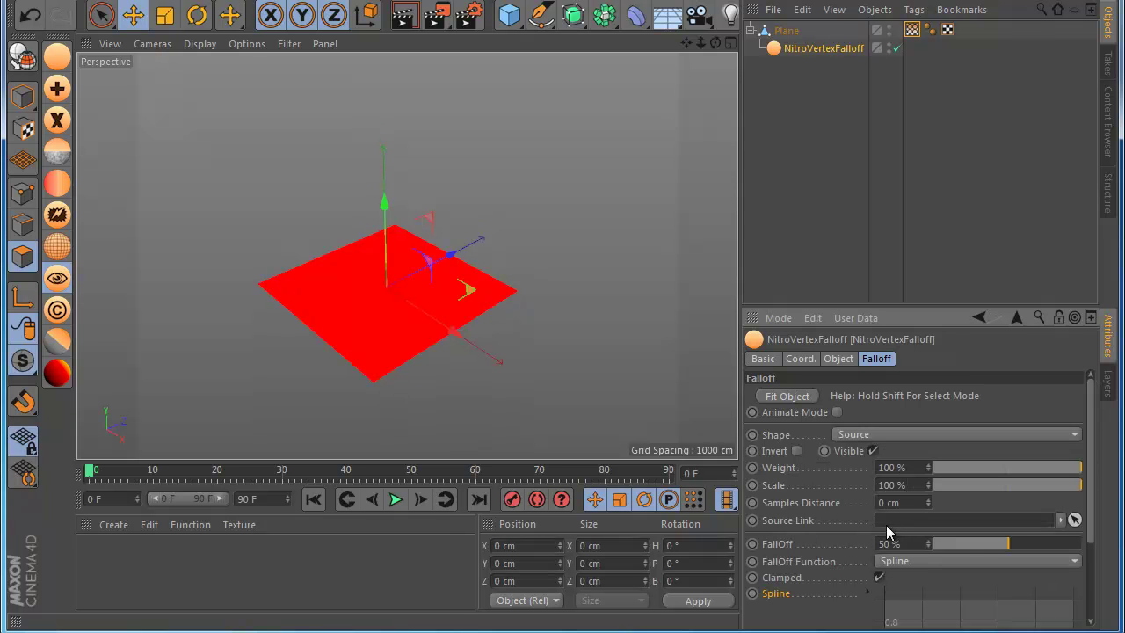
# Add a particle Emitter and move it along its Z axis to the plane's edge.
pyautogui.click(316, 2)
pyautogui.moveTo(335, 33)
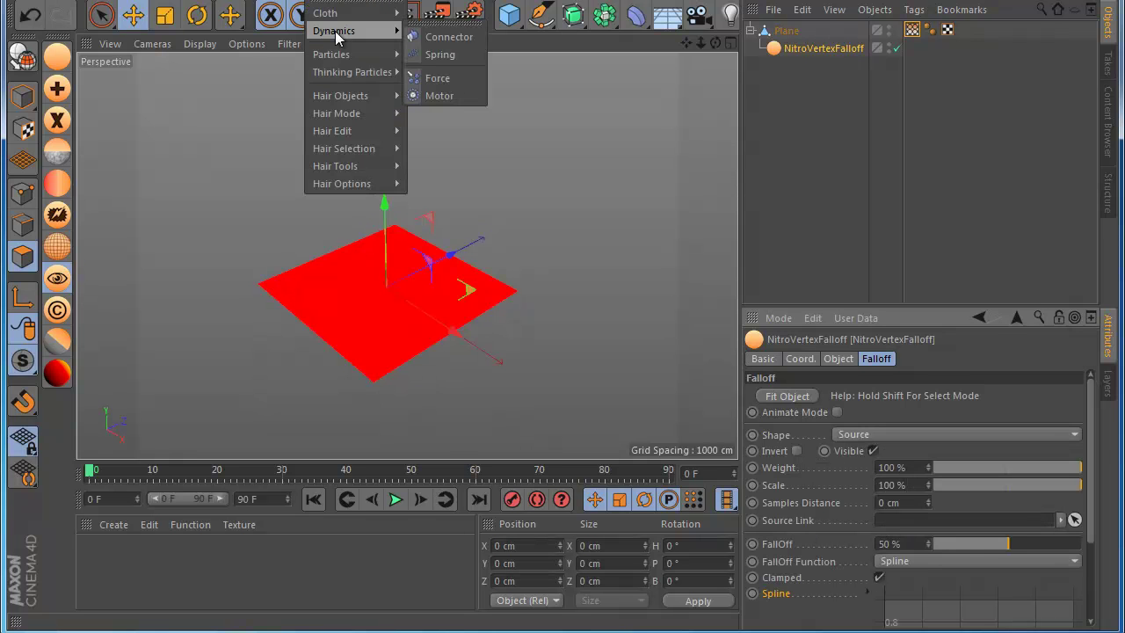
pyautogui.moveTo(340, 55)
pyautogui.click(430, 61)
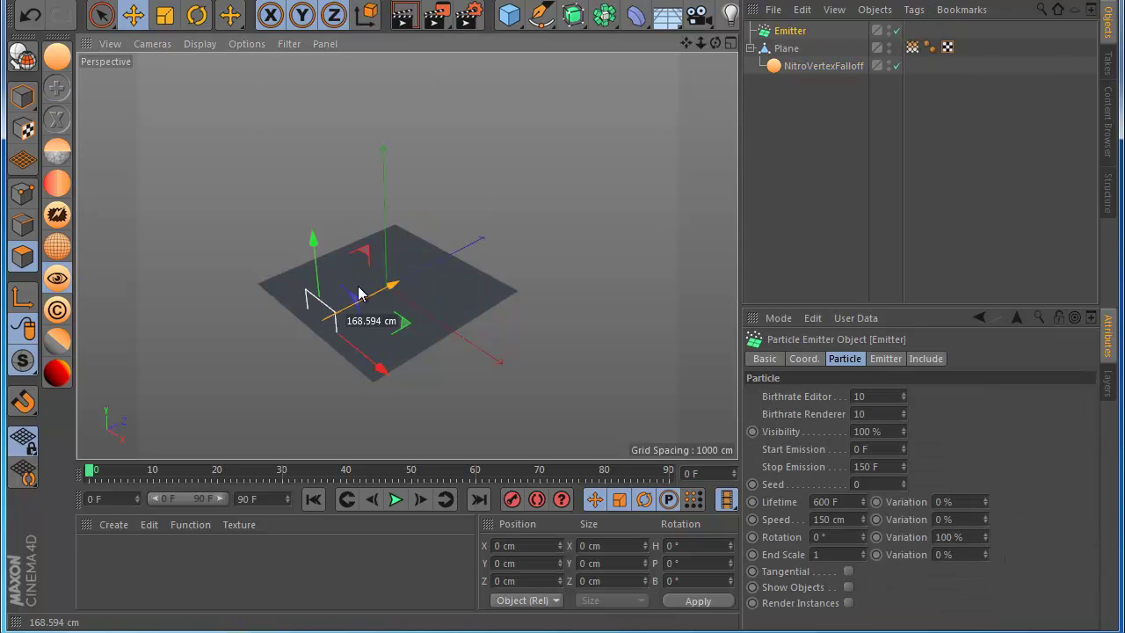
# Link the Emitter as the falloff's source with a 25 cm samples distance, enable Animate Mode and play the animation.
pyautogui.click(811, 66)
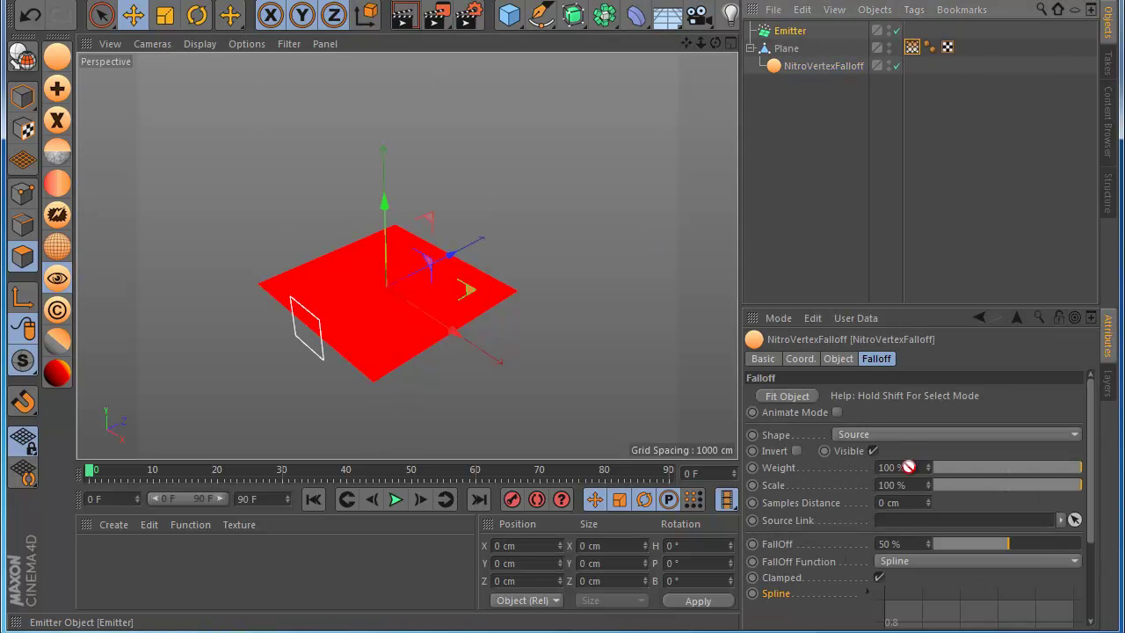
pyautogui.click(906, 502)
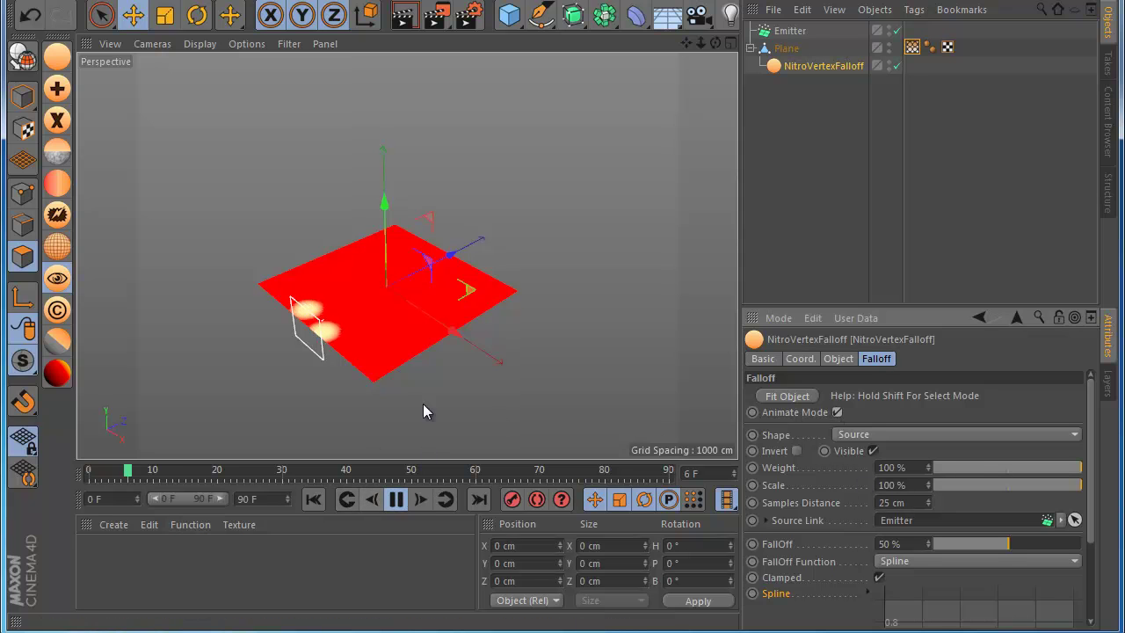
pyautogui.scroll(2, 365, 334)
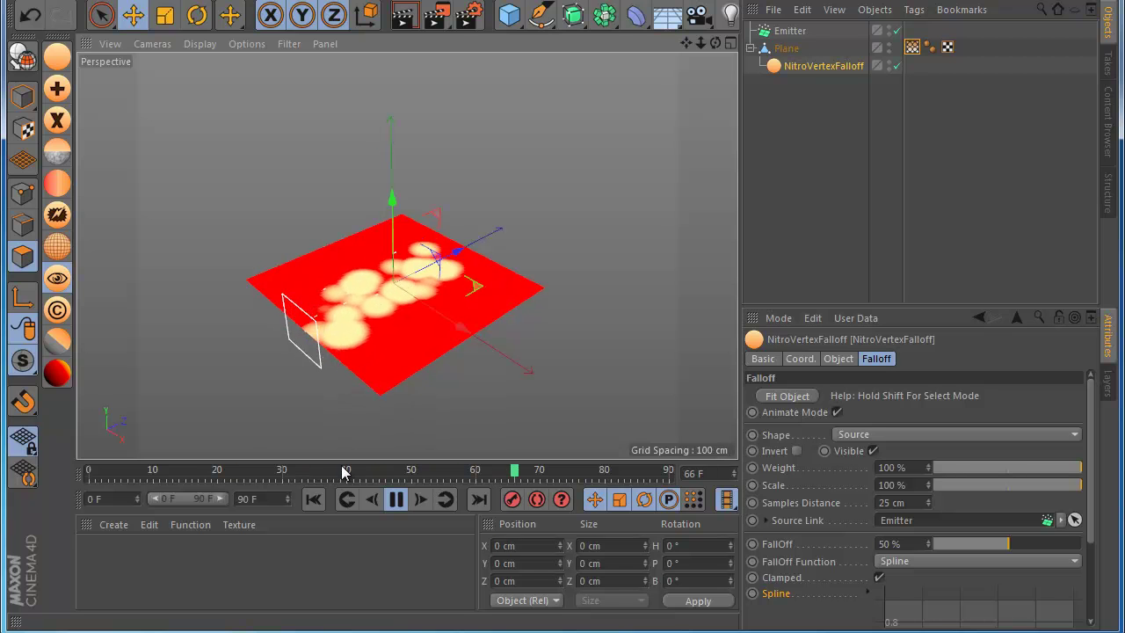
pyautogui.click(272, 495)
# Nest the Emitter under NitroVertexFalloff and move the falloff along X toward the plane's rear corner.
pyautogui.moveTo(789, 32); pyautogui.dragTo(804, 68)
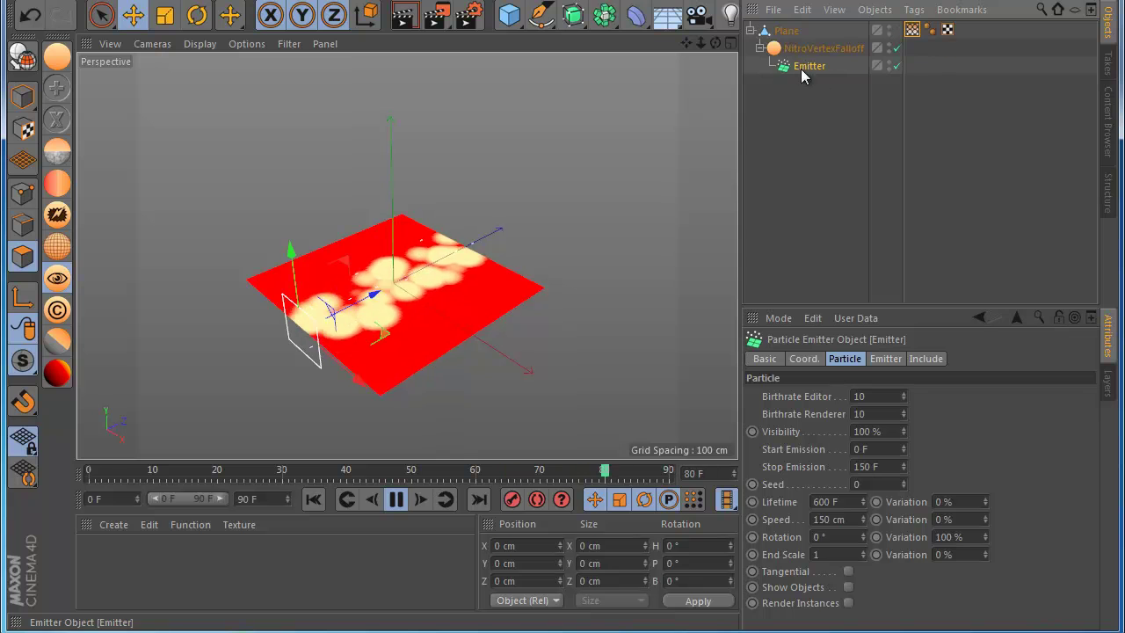
pyautogui.click(762, 49)
pyautogui.click(800, 49)
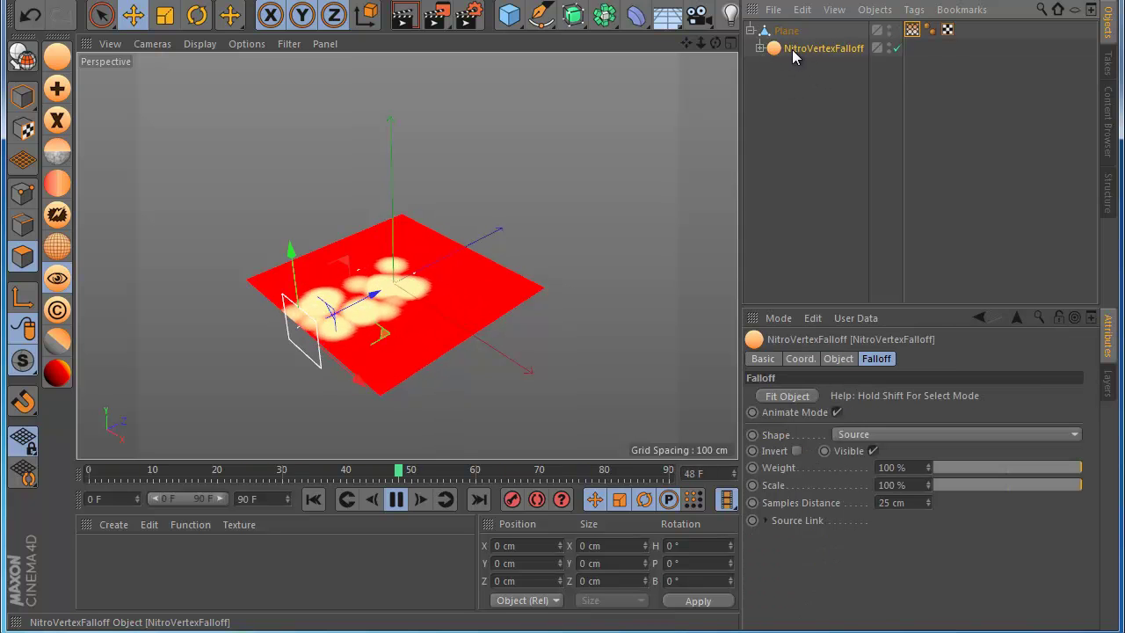
pyautogui.moveTo(449, 321); pyautogui.dragTo(402, 301)
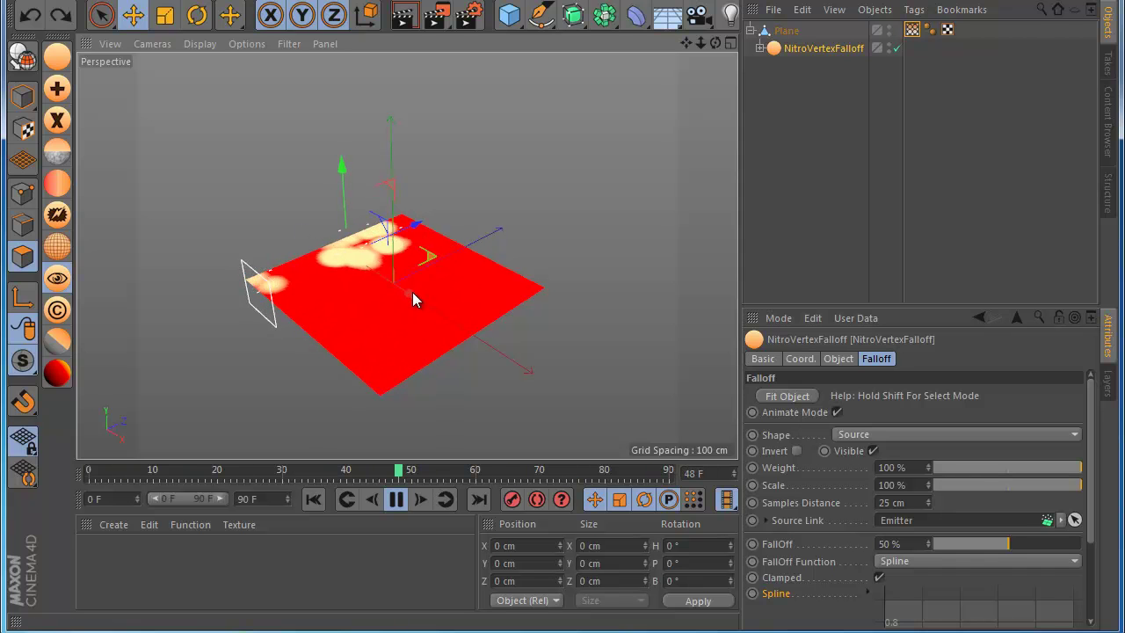
# Duplicate NitroVertexFalloff with its emitter and move the copy along X toward the opposite side of the plane.
pyautogui.keyDown('ctrl'); pyautogui.moveTo(781, 49); pyautogui.dragTo(786, 67); pyautogui.keyUp('ctrl')
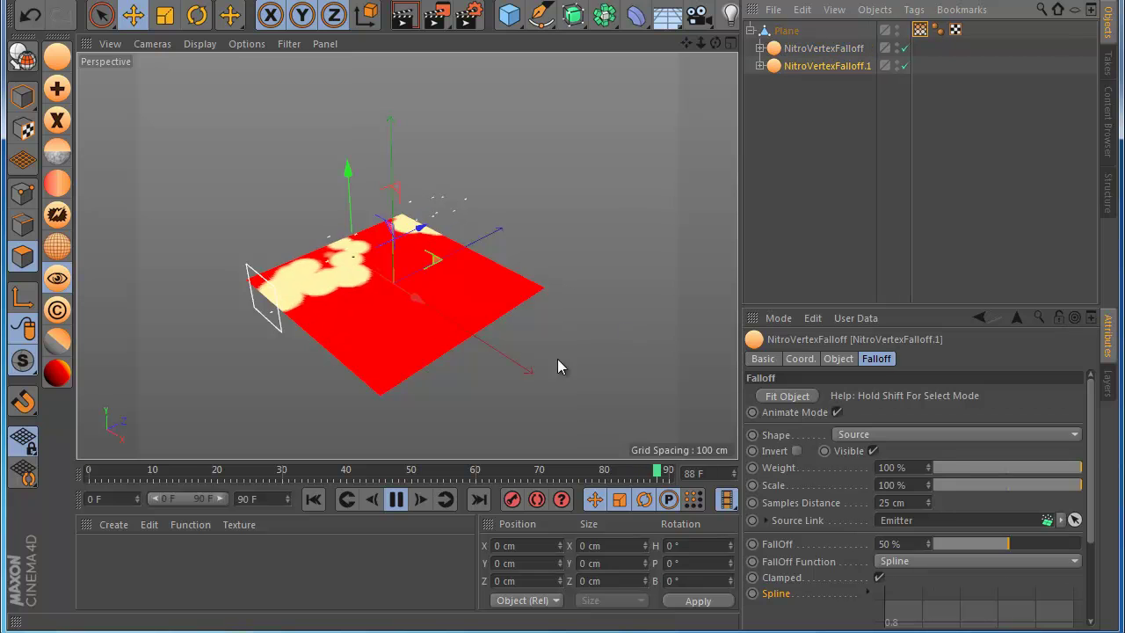
pyautogui.moveTo(440, 324); pyautogui.dragTo(502, 367)
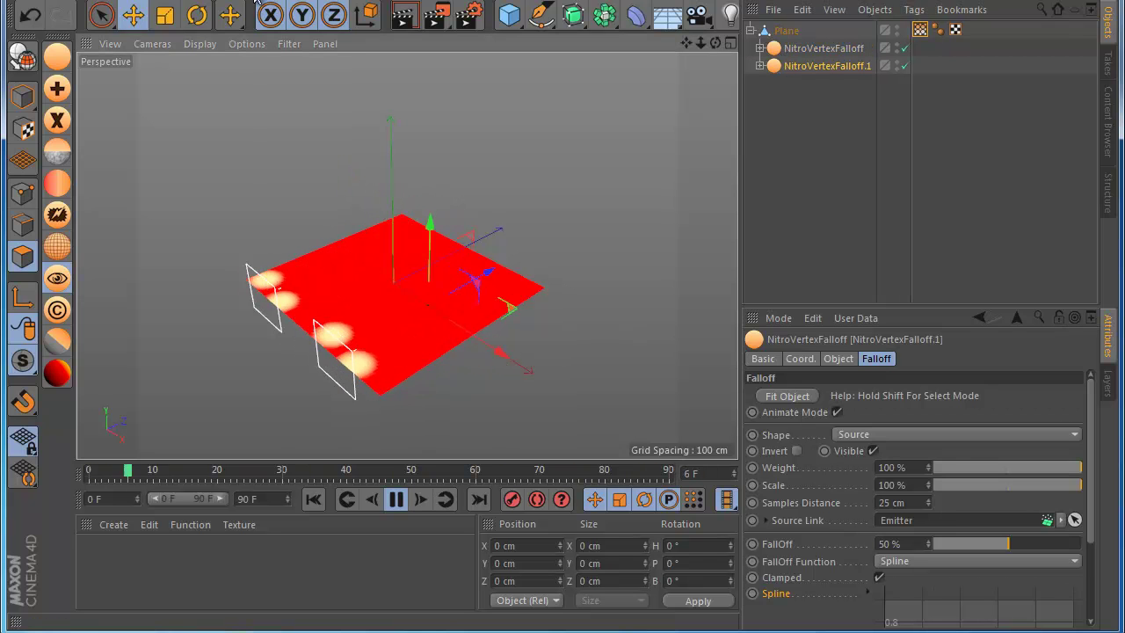
# Add a particle Attractor as a child of the plane.
pyautogui.click(319, 1)
pyautogui.moveTo(315, 72)
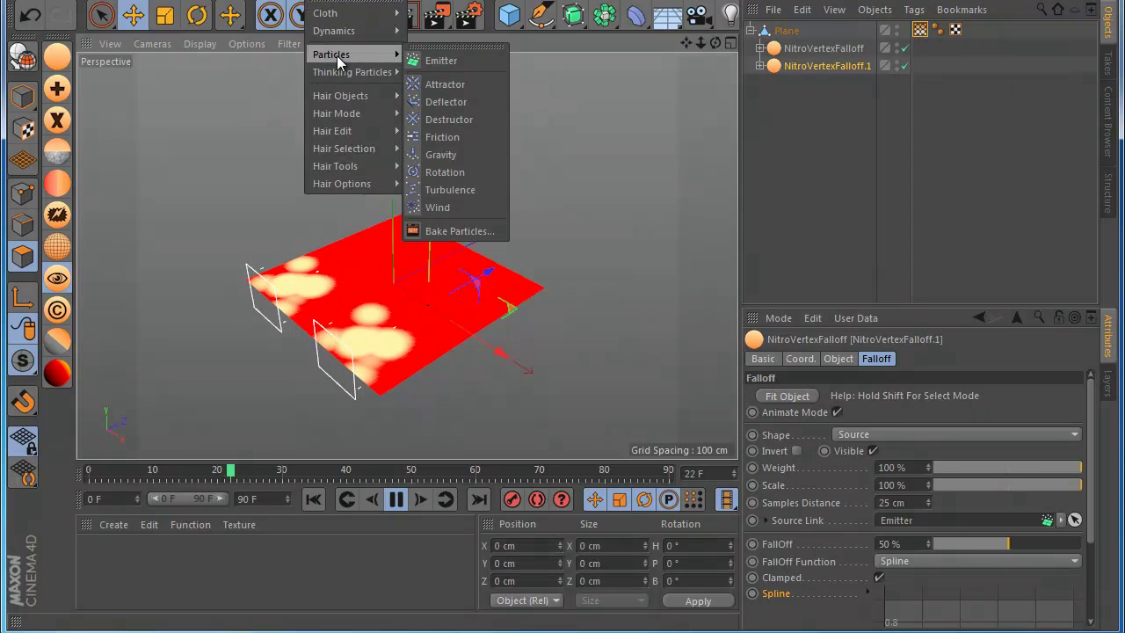
pyautogui.click(445, 85)
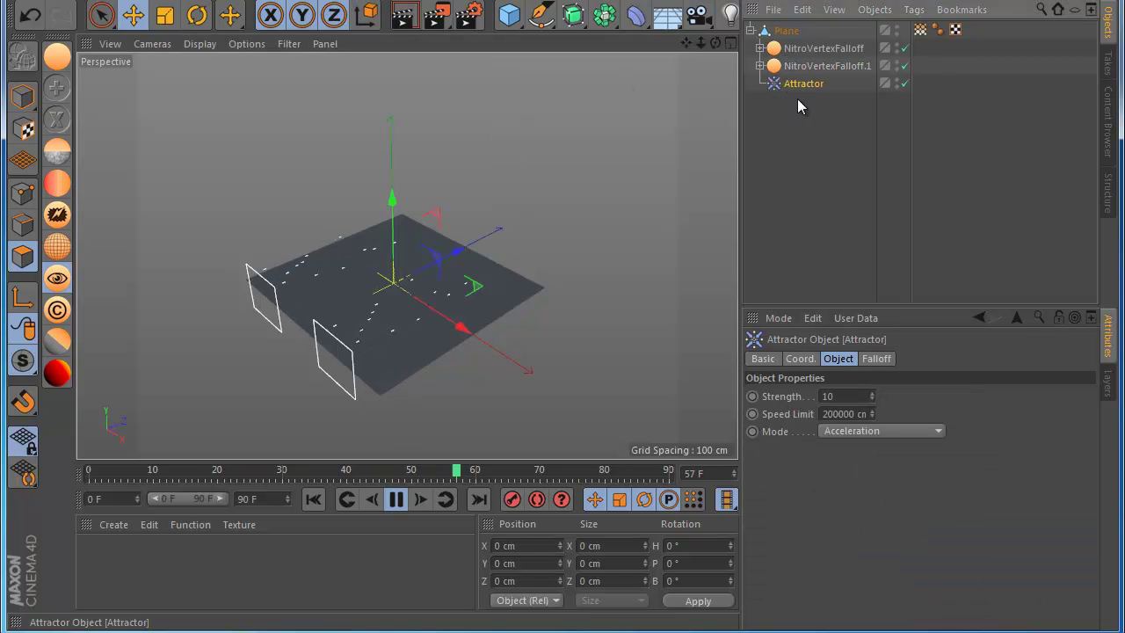
# Try the Sub A - B, Sub B - A and Mul mix modes on NitroVertexFalloff.1.
pyautogui.click(794, 69)
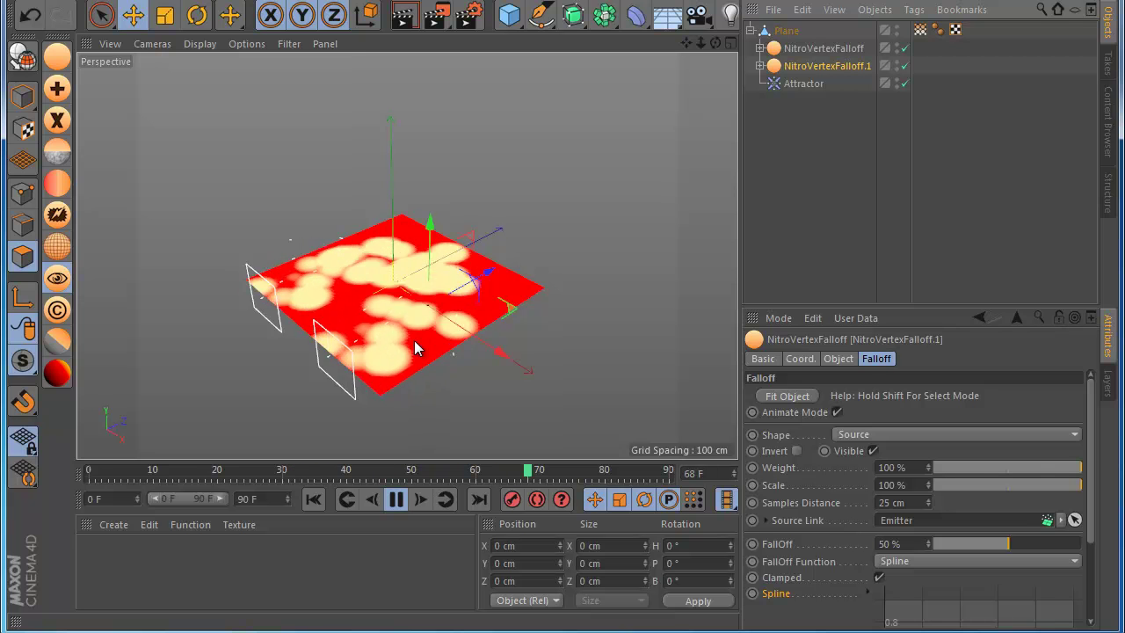
pyautogui.click(837, 359)
pyautogui.click(826, 413)
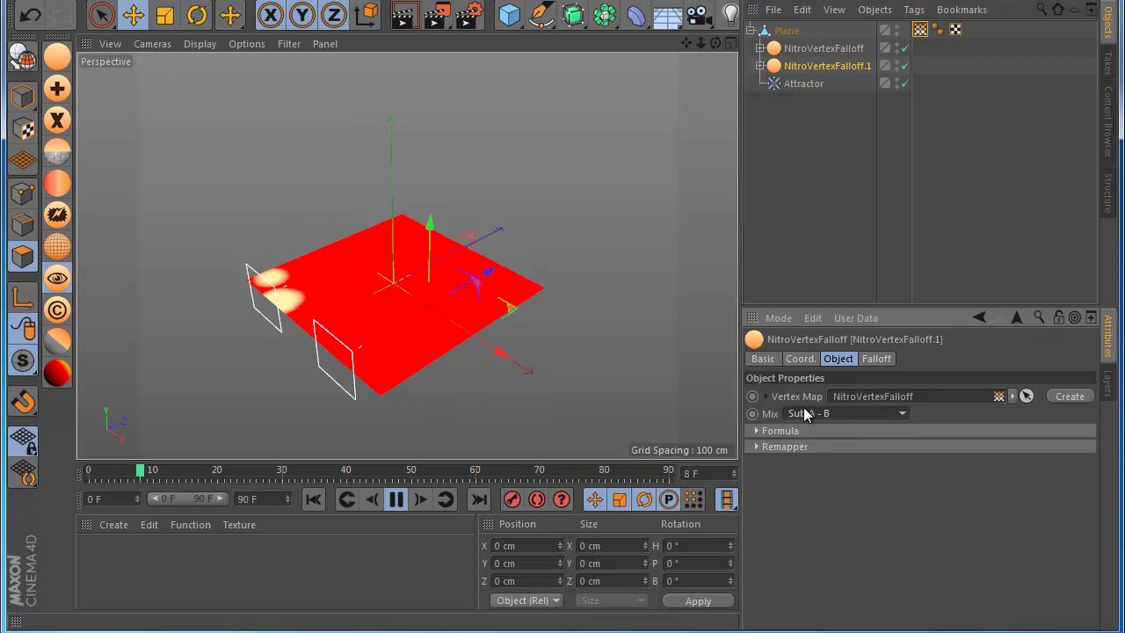
pyautogui.click(807, 414)
pyautogui.click(809, 467)
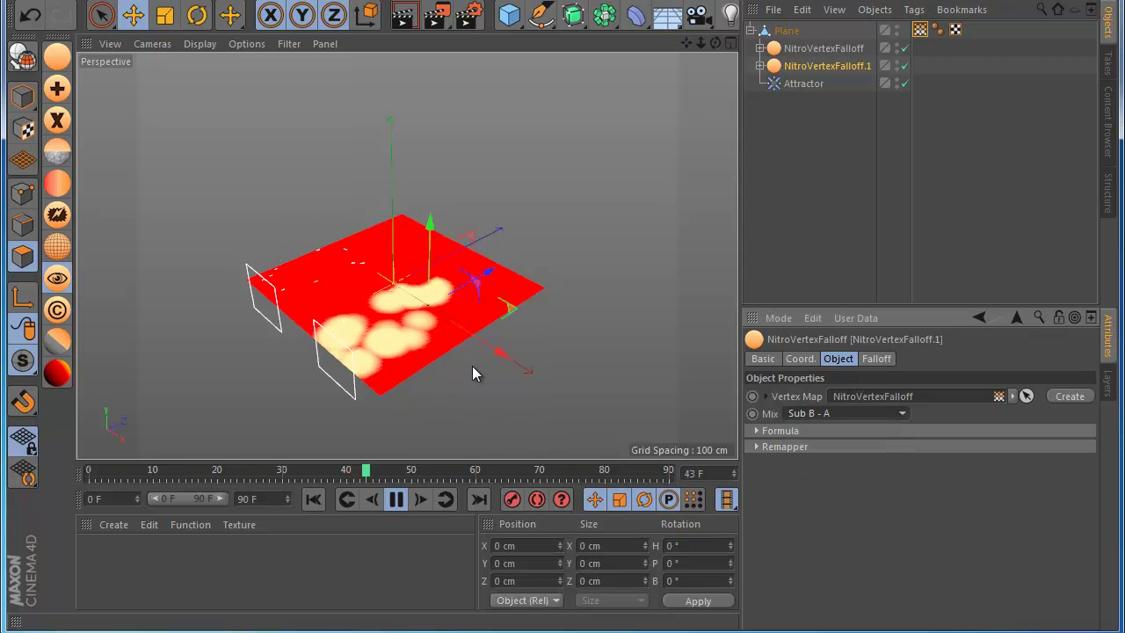
pyautogui.click(801, 414)
pyautogui.click(804, 484)
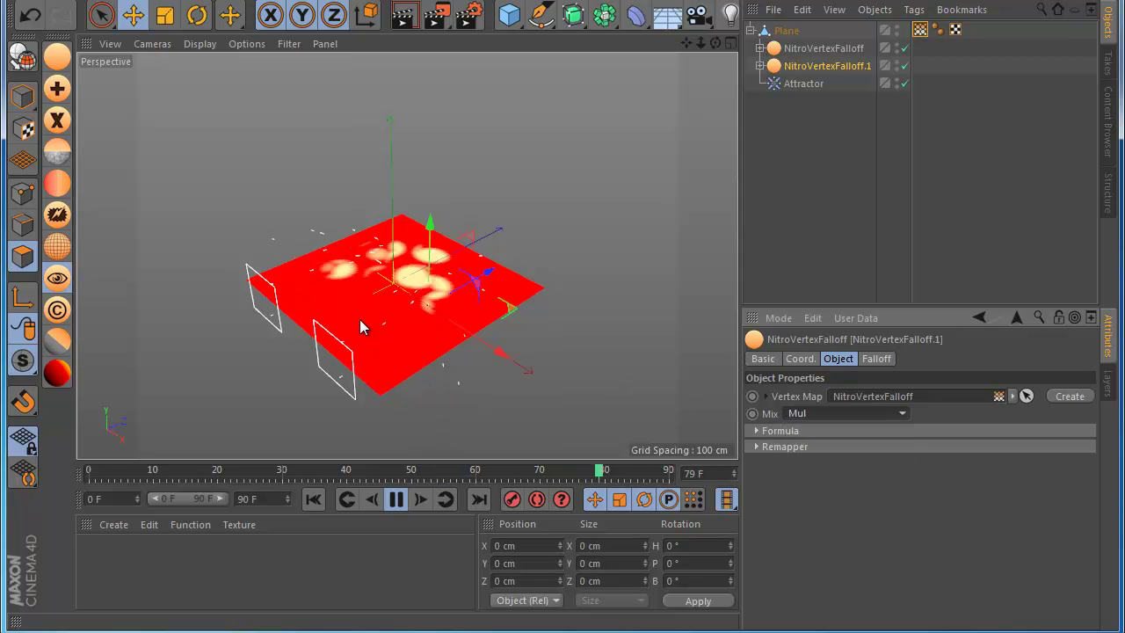
# Disable the Attractor and rotate NitroVertexFalloff.1 by 180° so its emitter faces back across the plane.
pyautogui.click(904, 83)
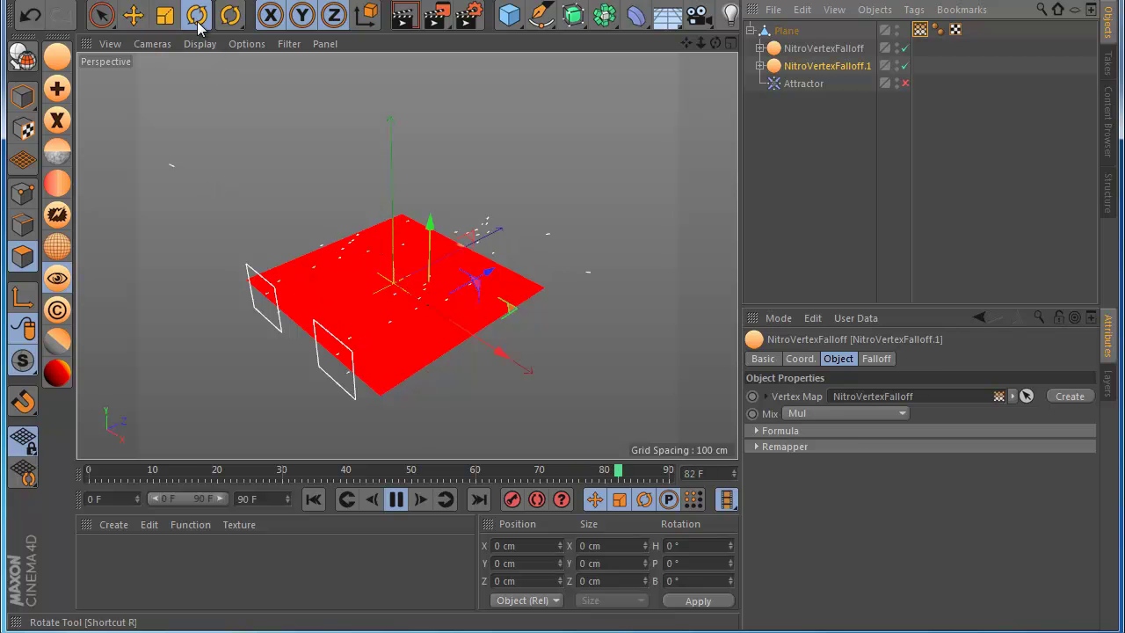
pyautogui.click(197, 15)
pyautogui.moveTo(421, 345); pyautogui.dragTo(502, 209)
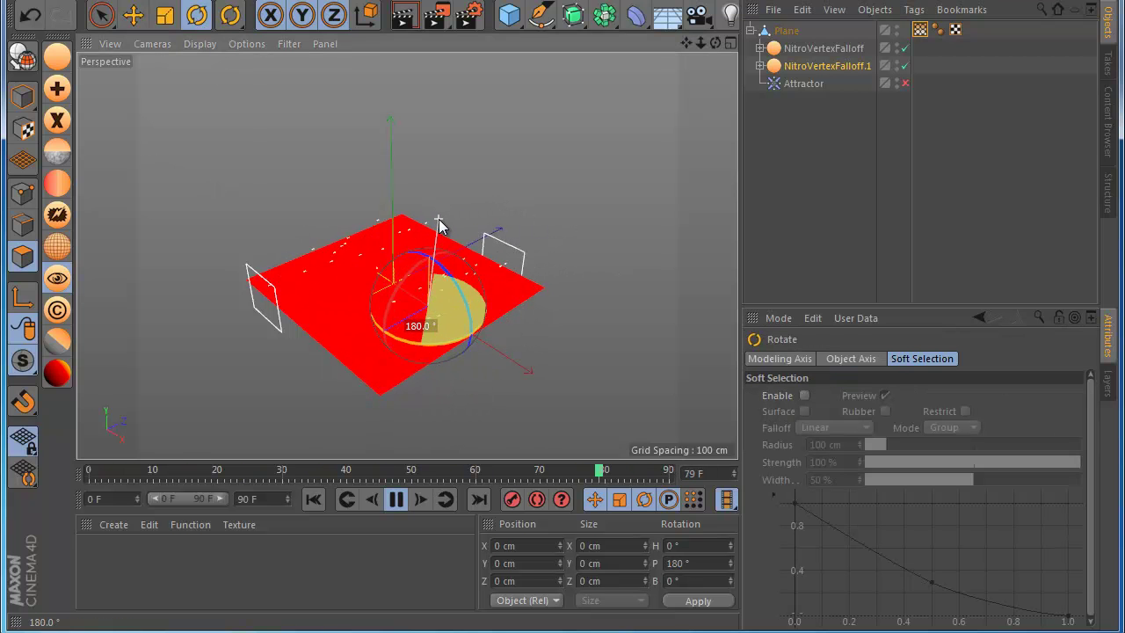
pyautogui.moveTo(440, 227); pyautogui.dragTo(438, 222)
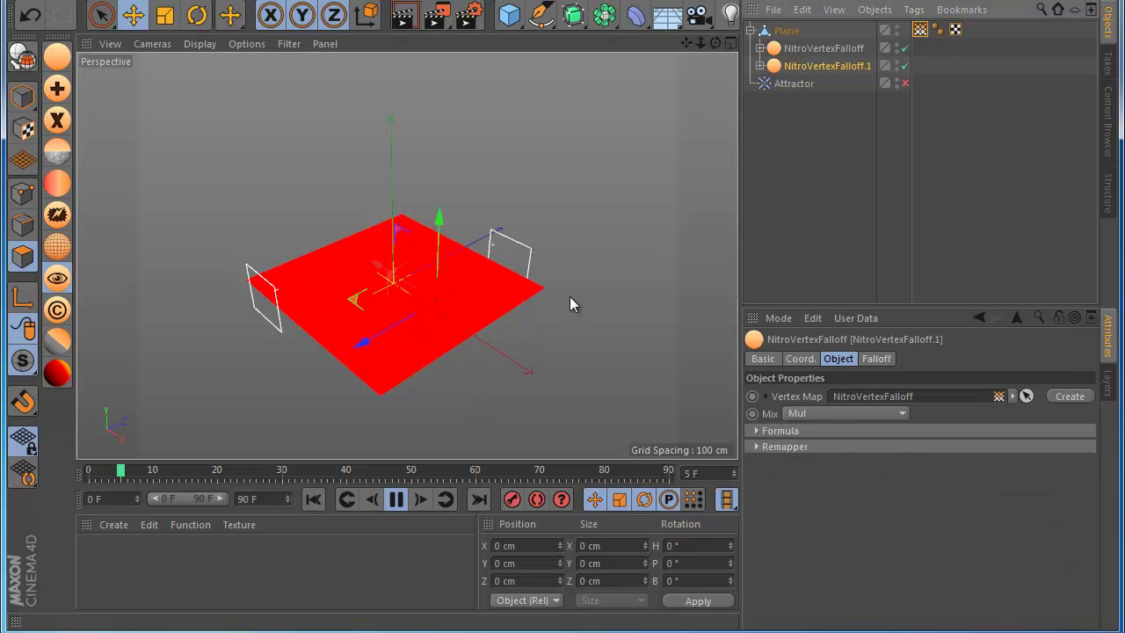
# Set NitroVertexFalloff.1's mix to Add and move both falloffs along X so their emitters face each other.
pyautogui.click(813, 415)
pyautogui.click(815, 431)
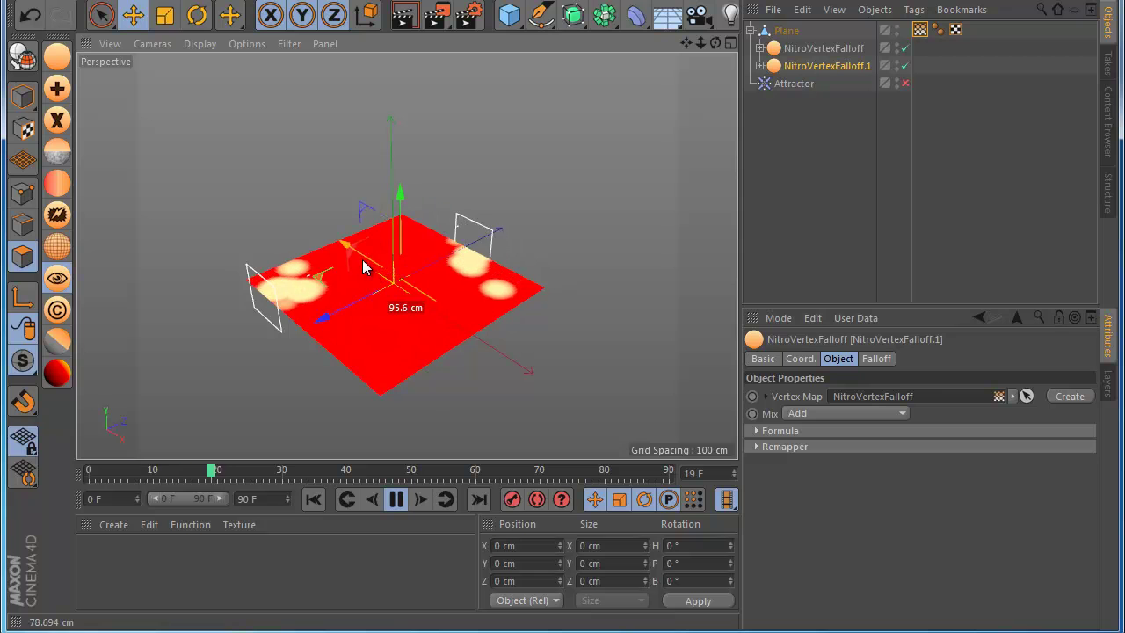
pyautogui.click(800, 49)
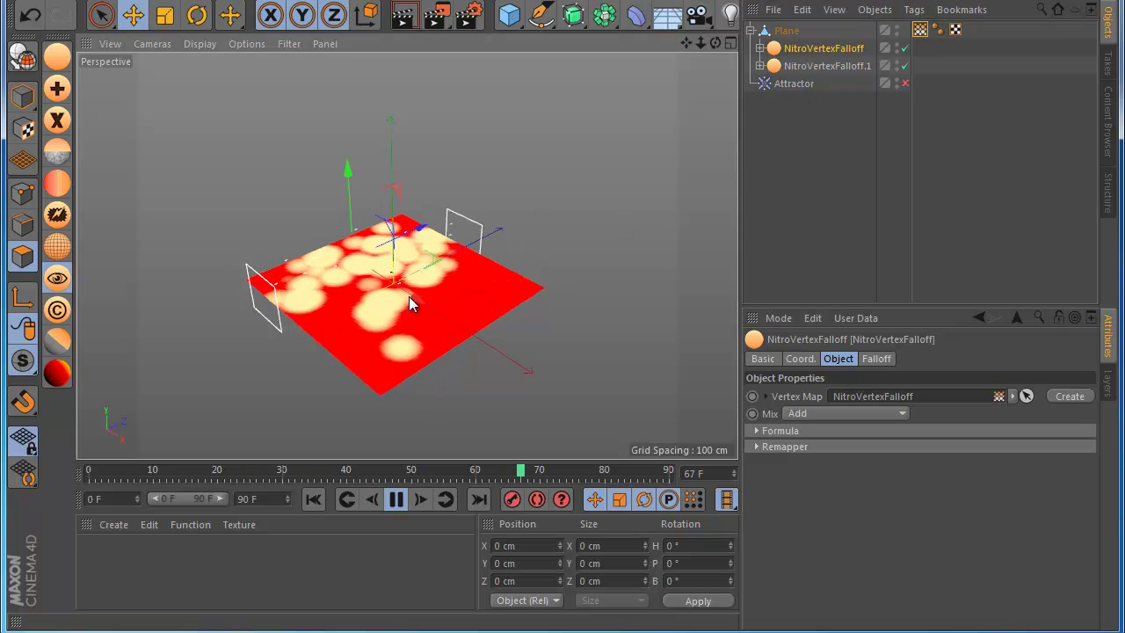
# Try the Mul mix on NitroVertexFalloff.1 and switch its mix mode to Formula.
pyautogui.click(813, 67)
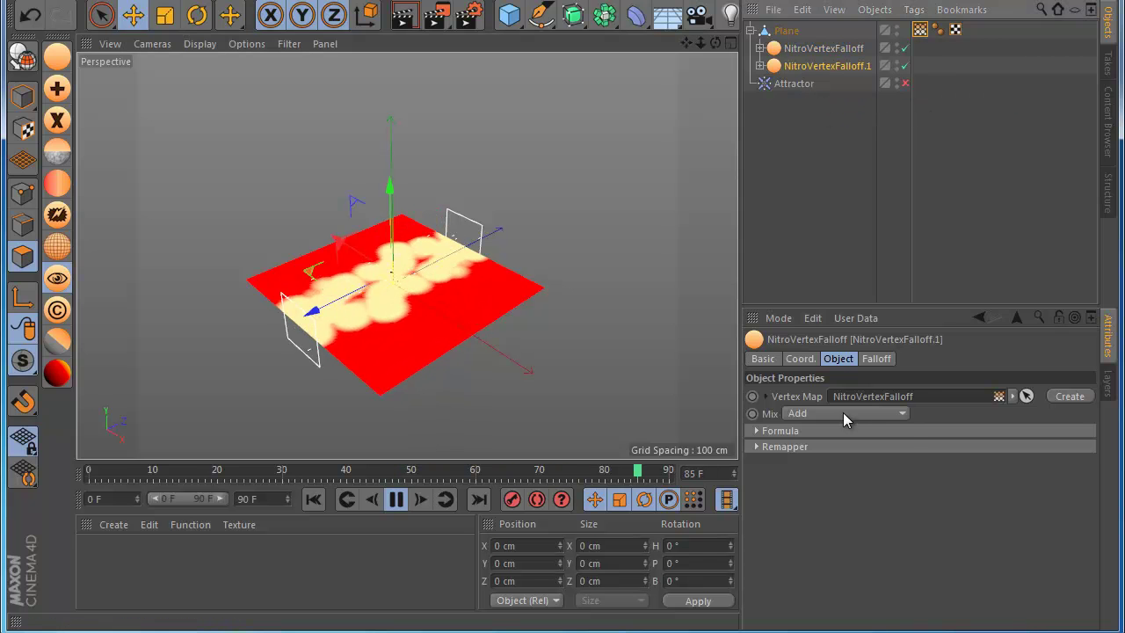
pyautogui.click(844, 414)
pyautogui.click(849, 481)
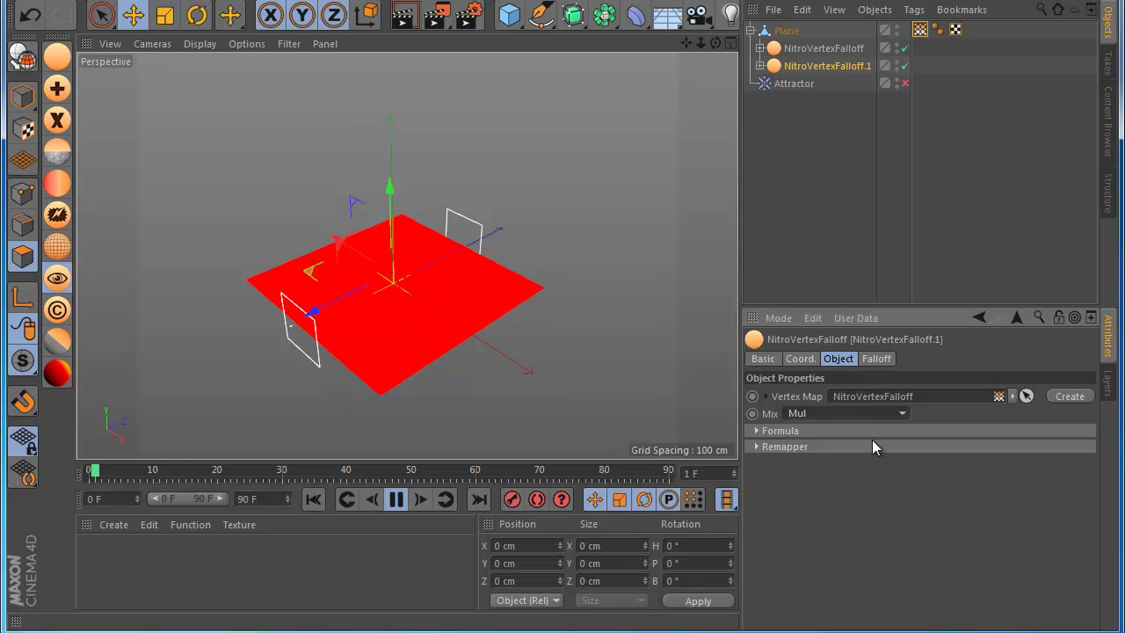
pyautogui.click(814, 500)
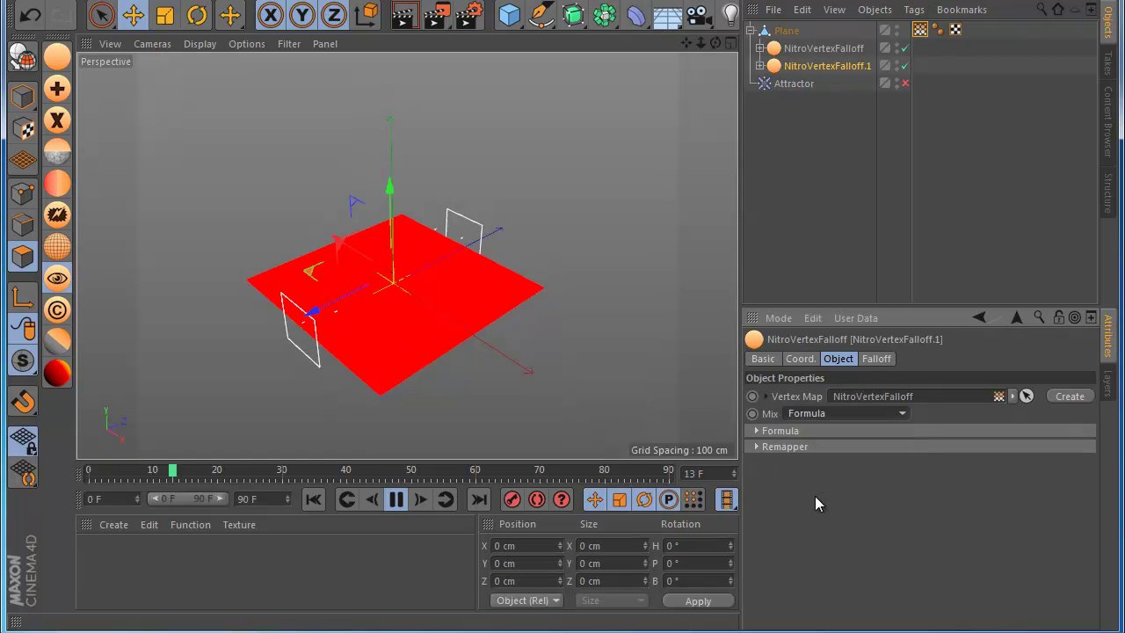
# Set the mix formula's A expression to a*t and its Formula to a+b.
pyautogui.click(791, 431)
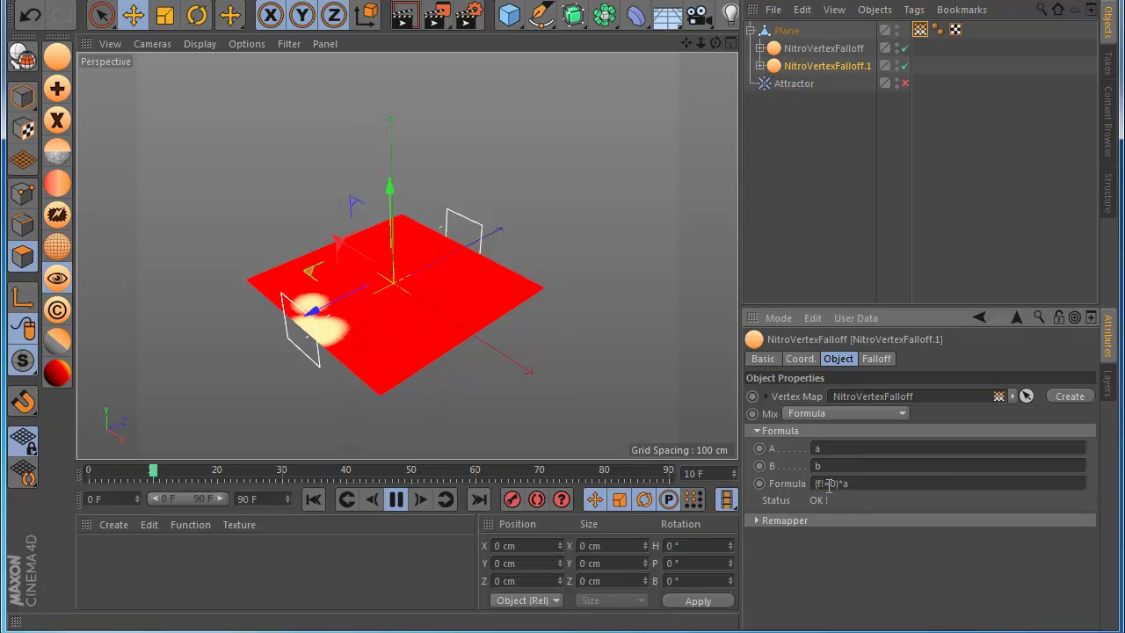
pyautogui.click(837, 449)
pyautogui.write('*t')
pyautogui.press('Tab')
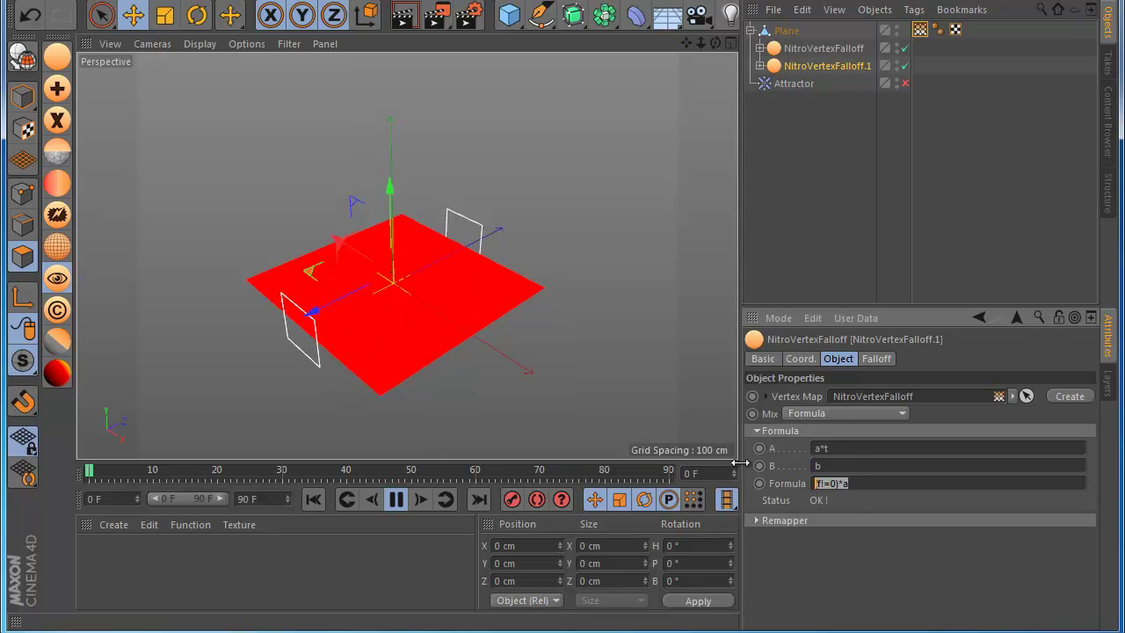
pyautogui.write('a+')
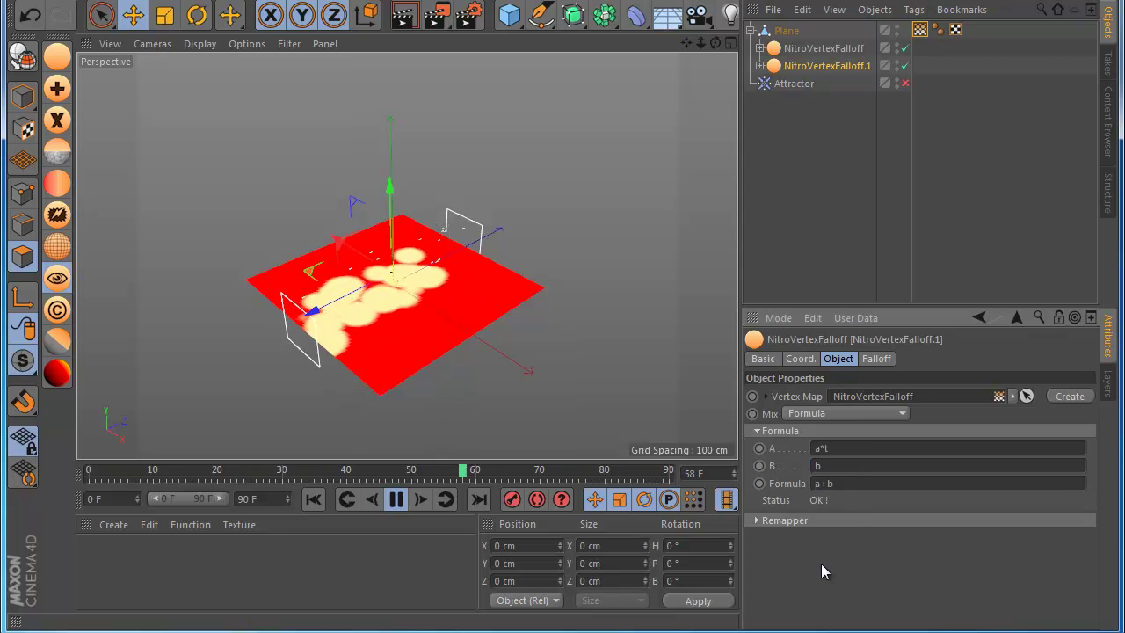
pyautogui.write('b')
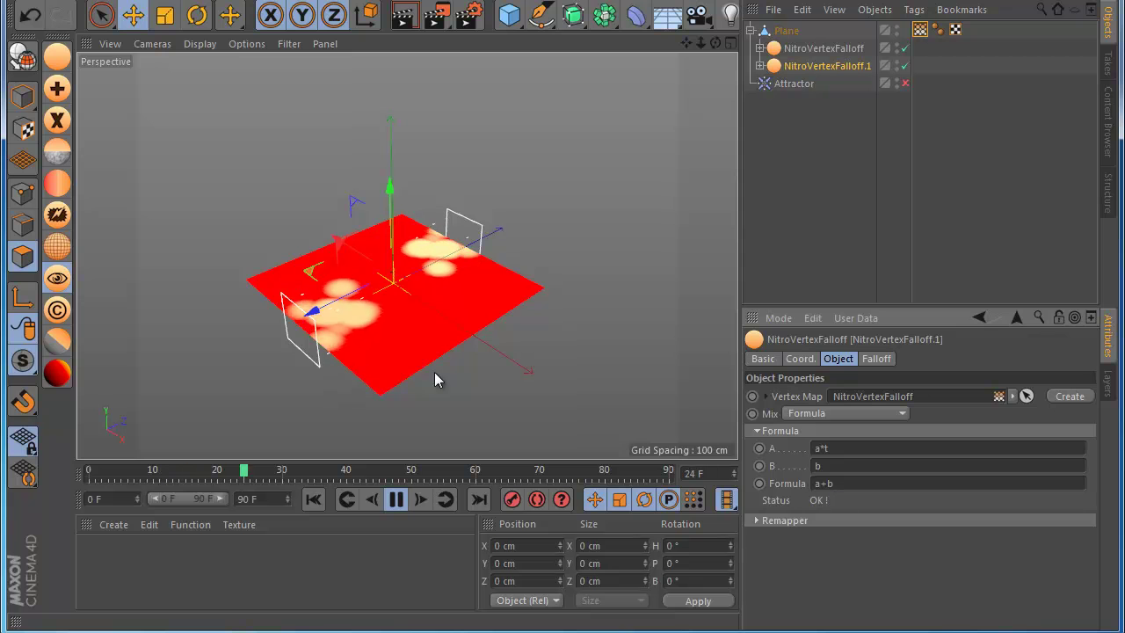
pyautogui.scroll(3, 347, 319)
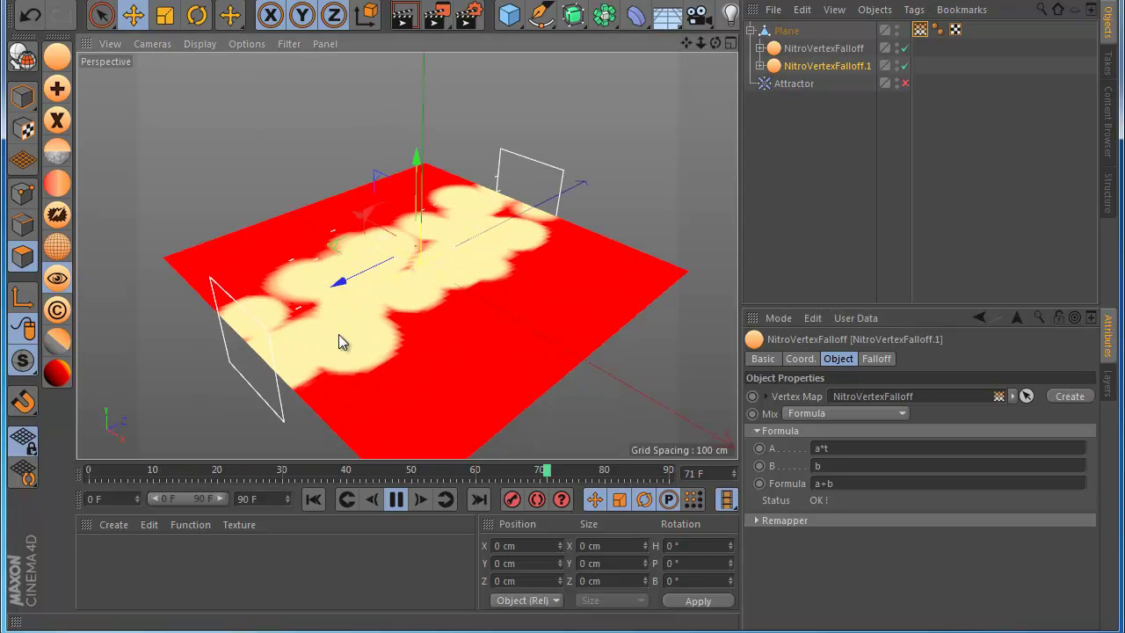
pyautogui.scroll(-4, 334, 308)
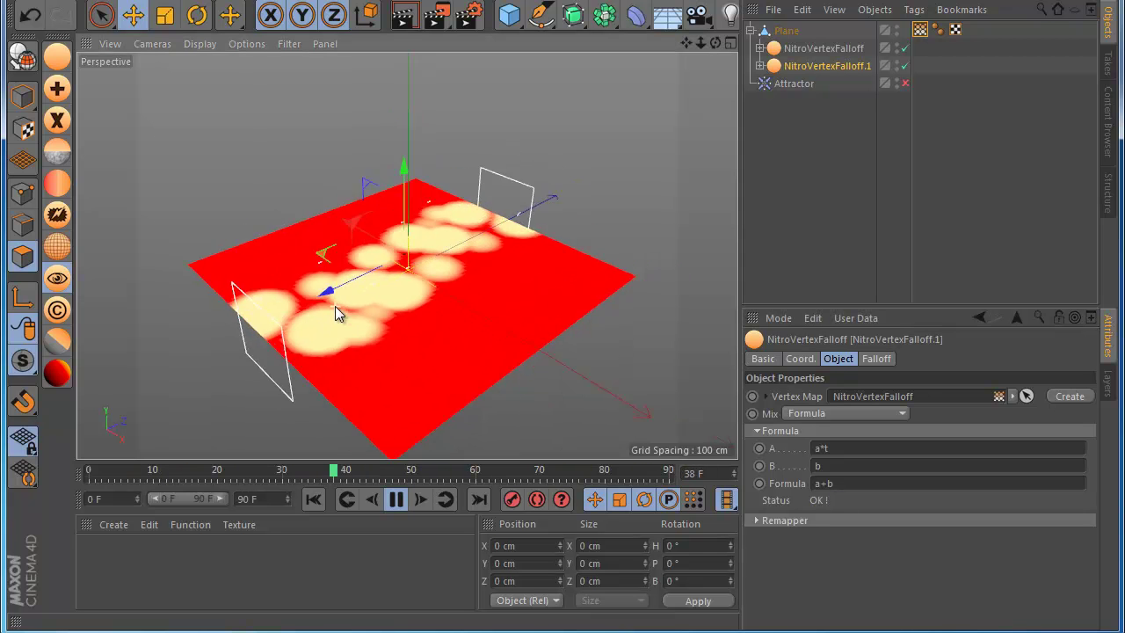
# Change NitroVertexFalloff.1's A expression to sin(t)*a so its contribution oscillates over time.
pyautogui.doubleClick(821, 448)
pyautogui.write('sin(')
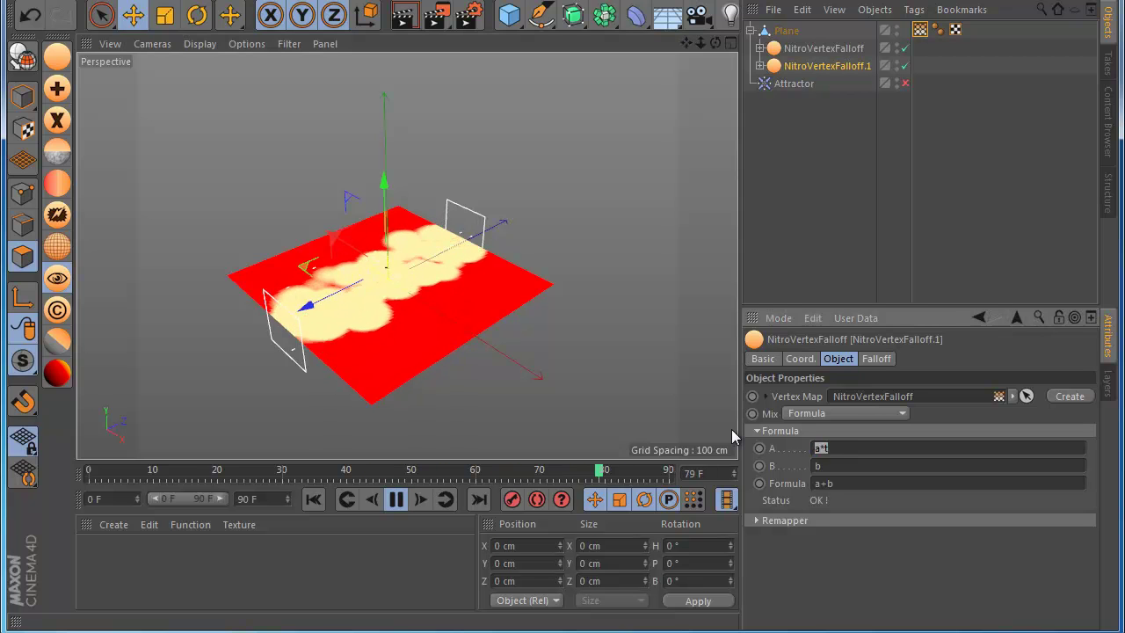
pyautogui.write('t)*a')
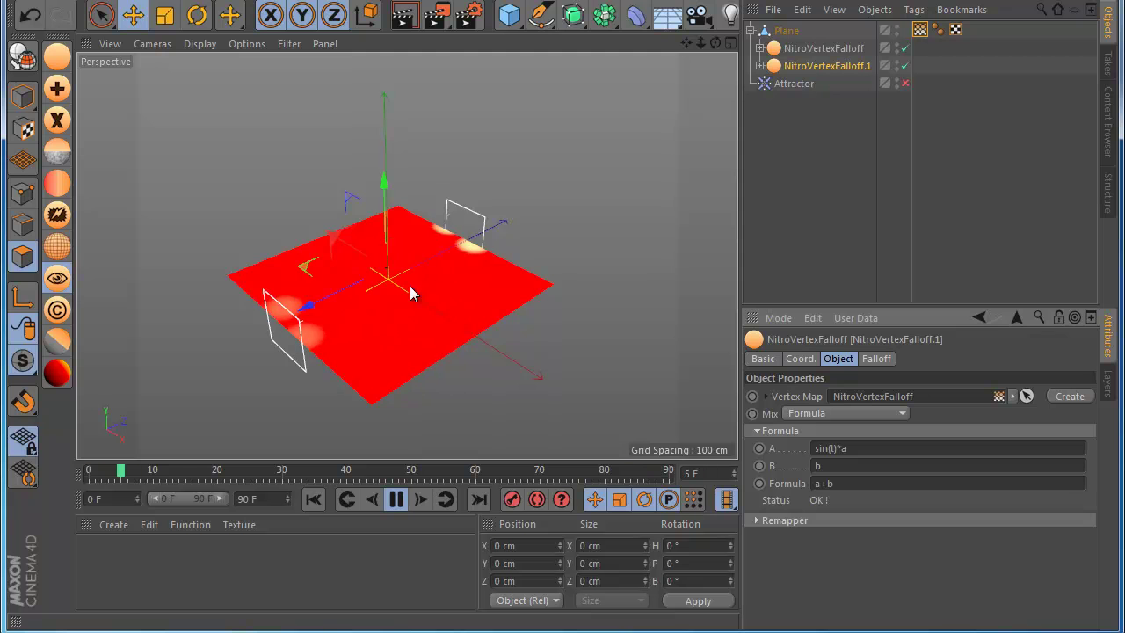
pyautogui.scroll(3, 344, 329)
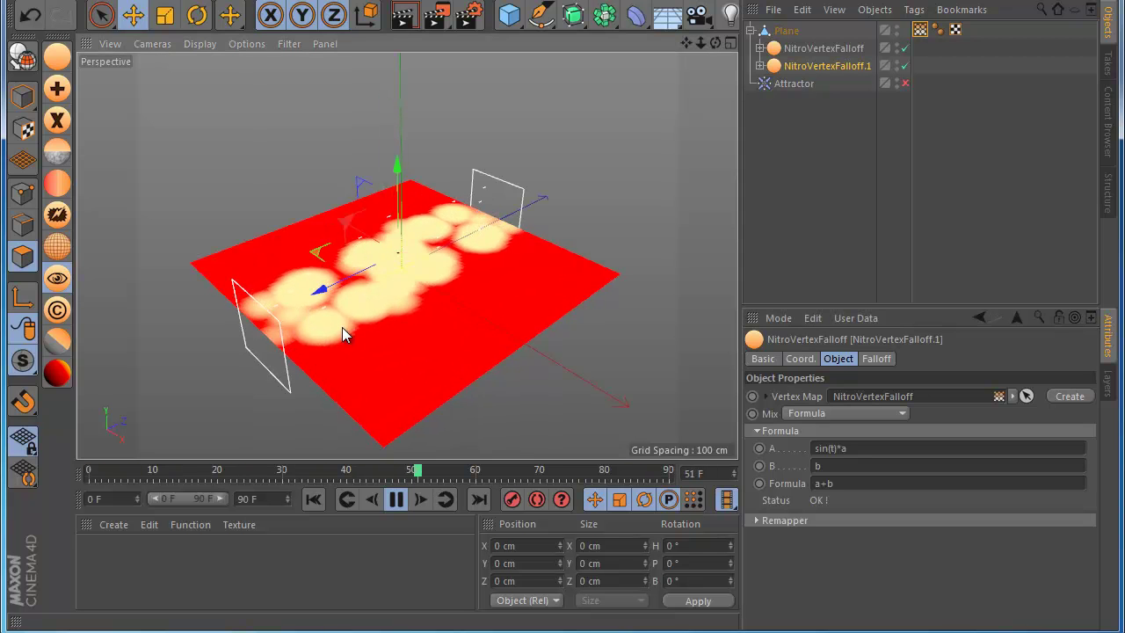
# Speed up the oscillation by changing NitroVertexFalloff.1's A expression to sin(t*5)*a.
pyautogui.click(855, 448)
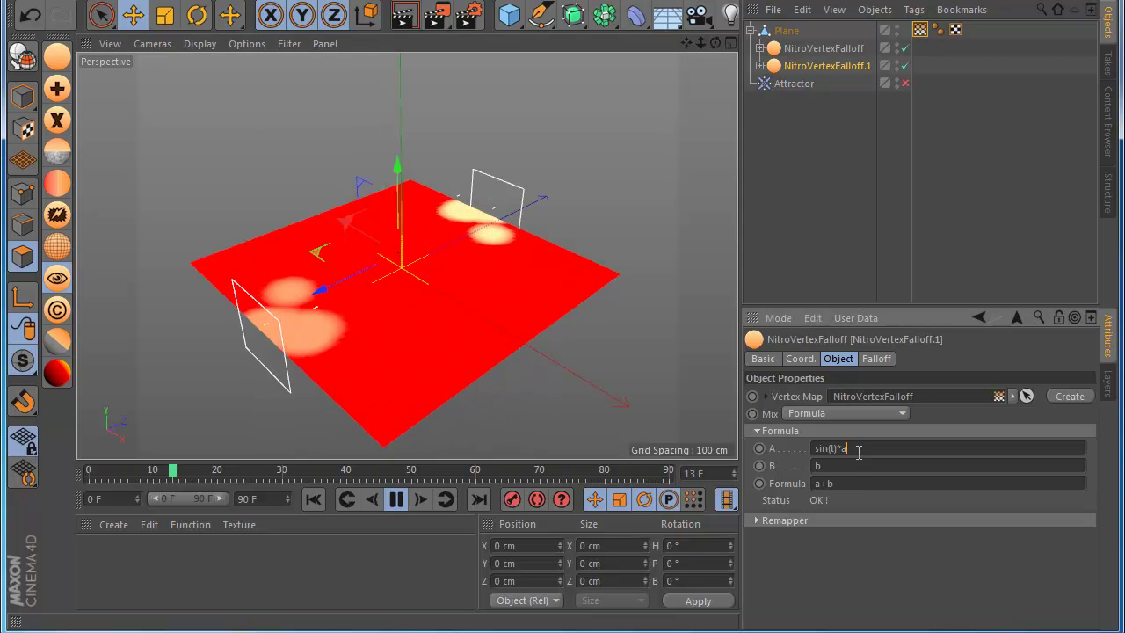
pyautogui.press('Left')
pyautogui.press('Left')
pyautogui.press('Left')
pyautogui.write('*5')
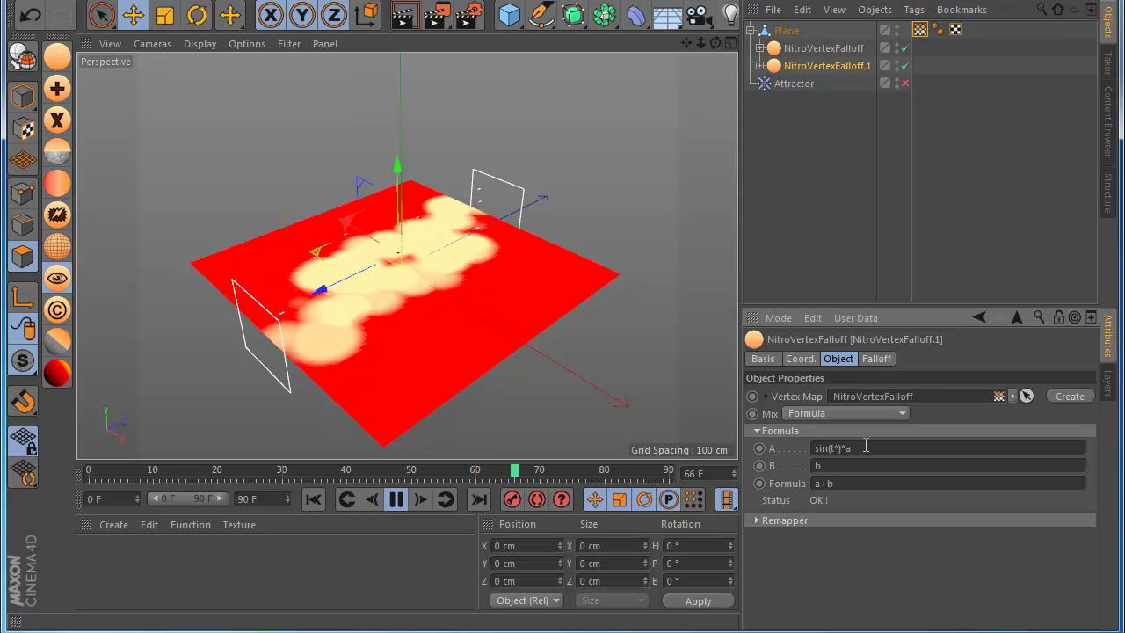
pyautogui.click(805, 554)
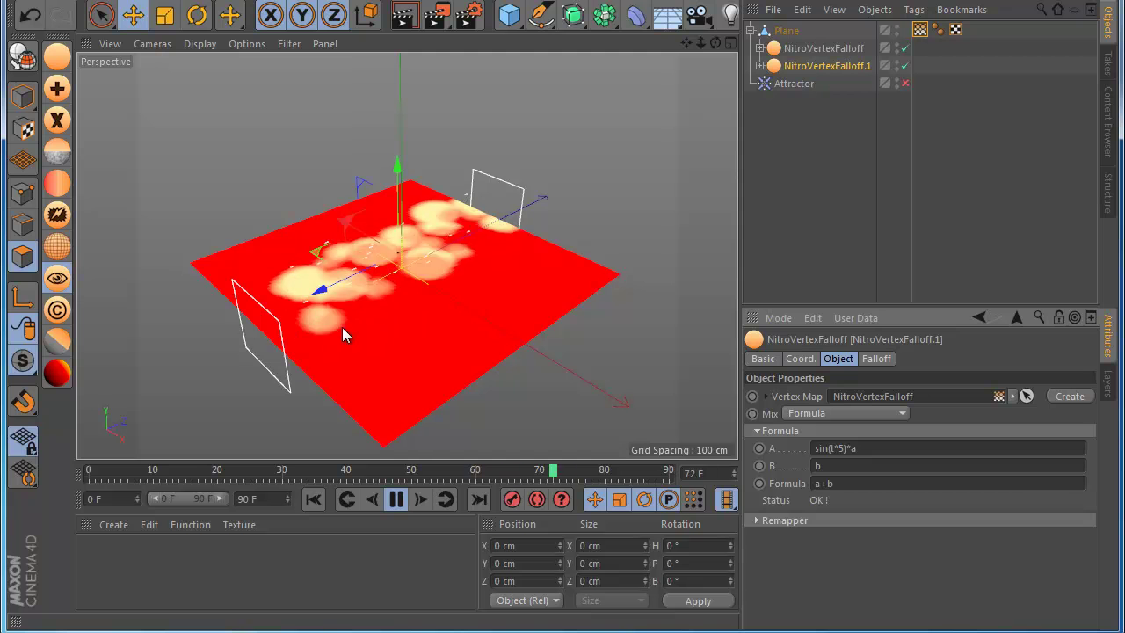
pyautogui.scroll(-2, 360, 322)
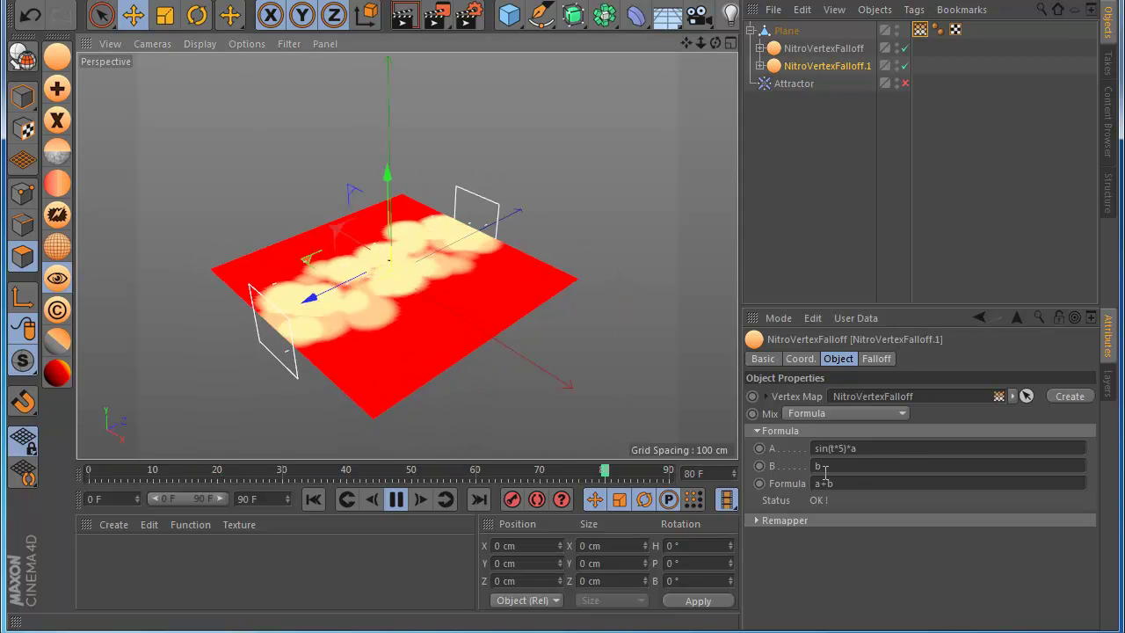
# Set NitroVertexFalloff.1's combined Formula to (a+b)*a and switch its mix mode back to Add.
pyautogui.moveTo(884, 481); pyautogui.dragTo(767, 455)
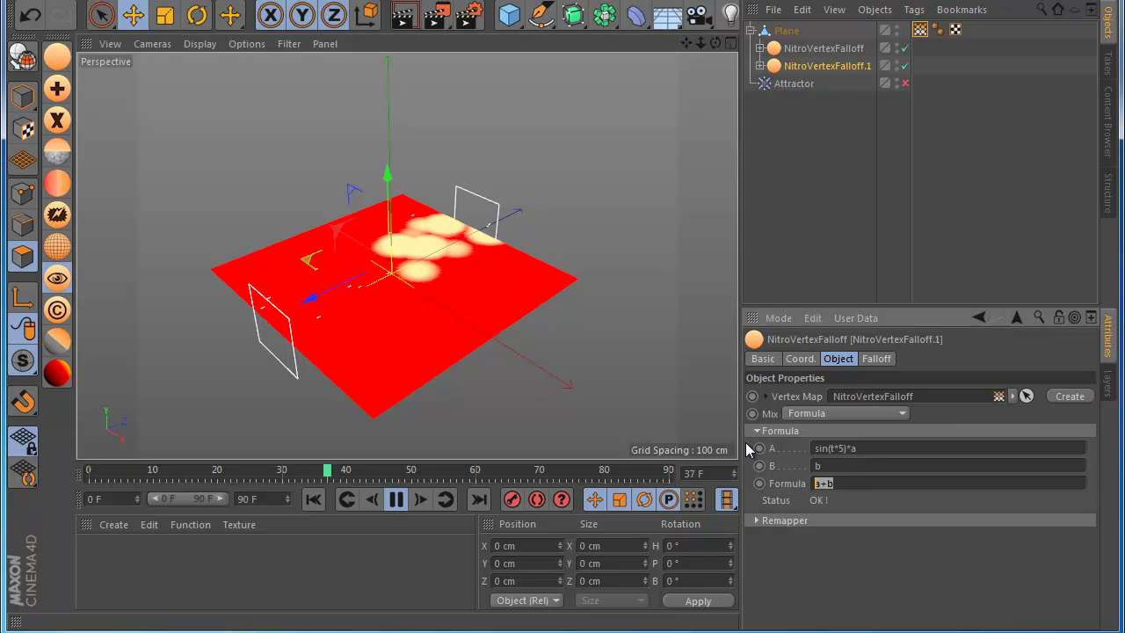
pyautogui.write('(a+b)*a')
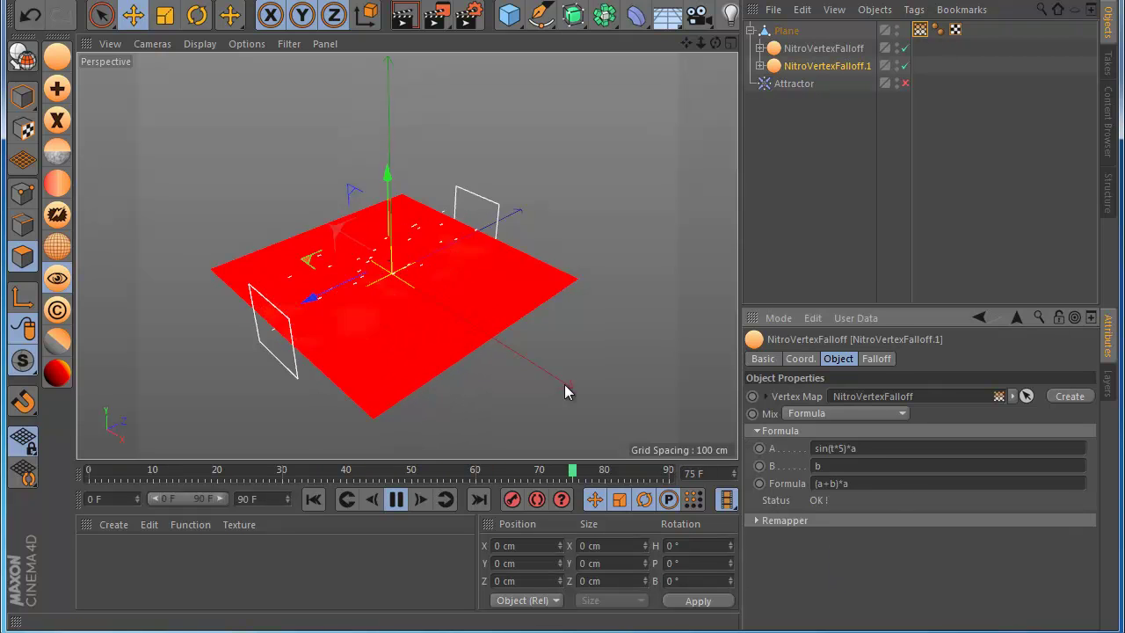
pyautogui.click(825, 414)
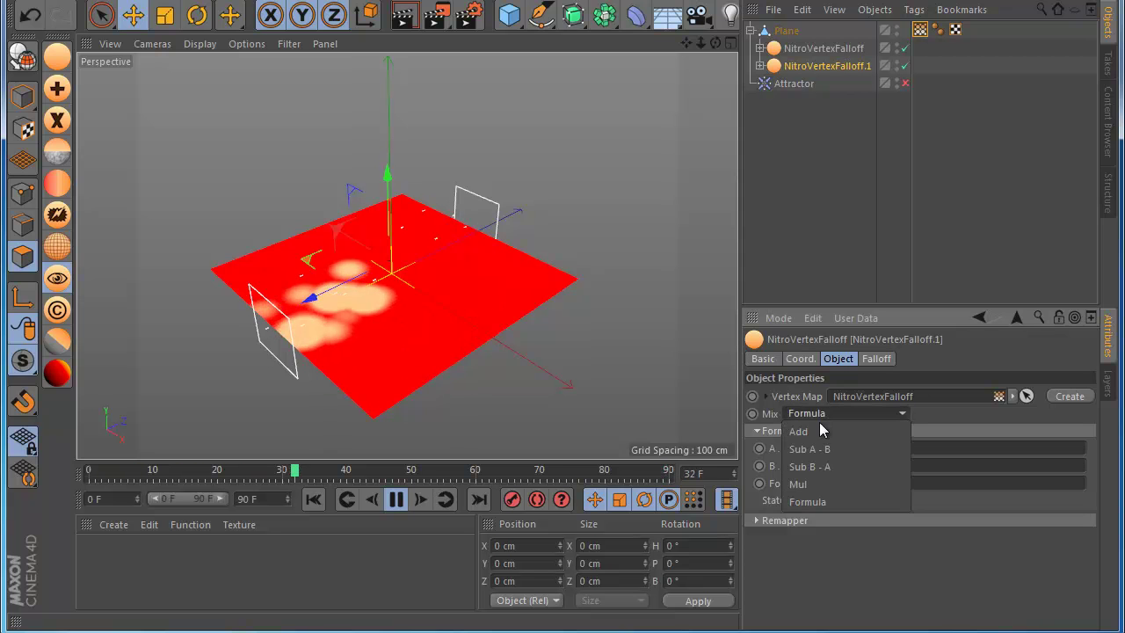
pyautogui.click(820, 425)
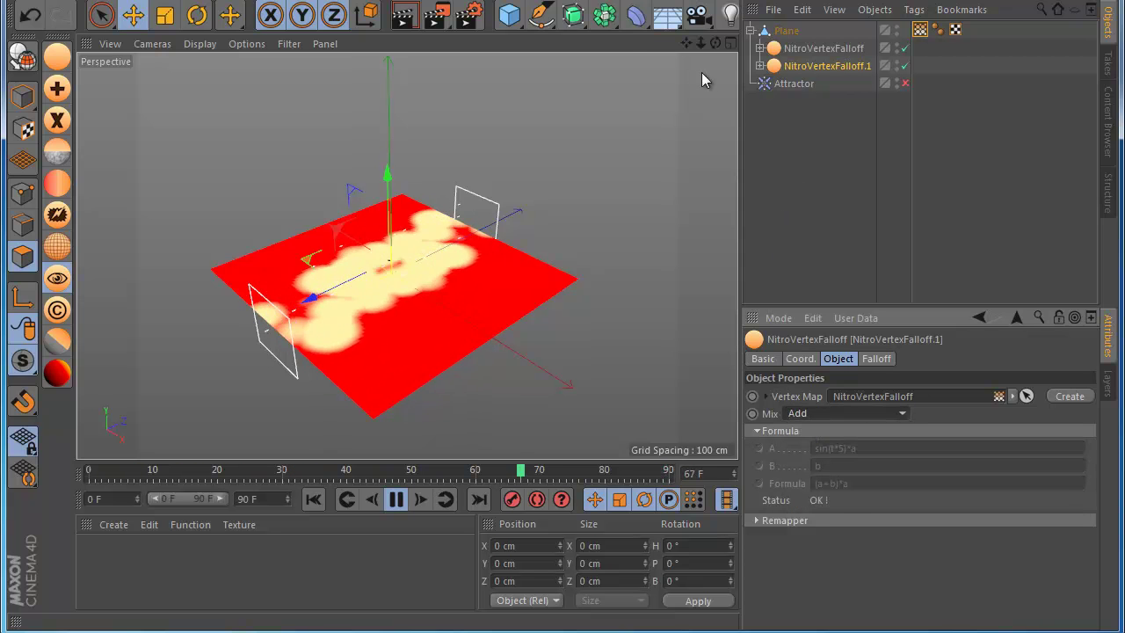
# Add a Displacer below the Attractor in the hierarchy and assign a Color shader as its shading.
pyautogui.click(635, 15)
pyautogui.click(167, 226)
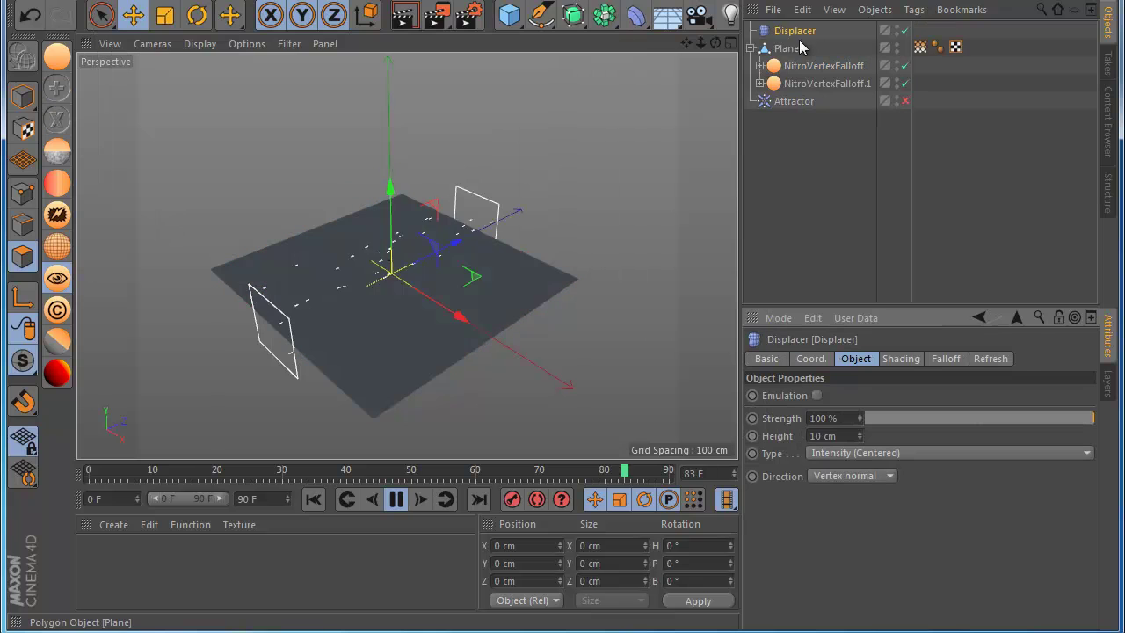
pyautogui.moveTo(802, 33); pyautogui.dragTo(778, 102)
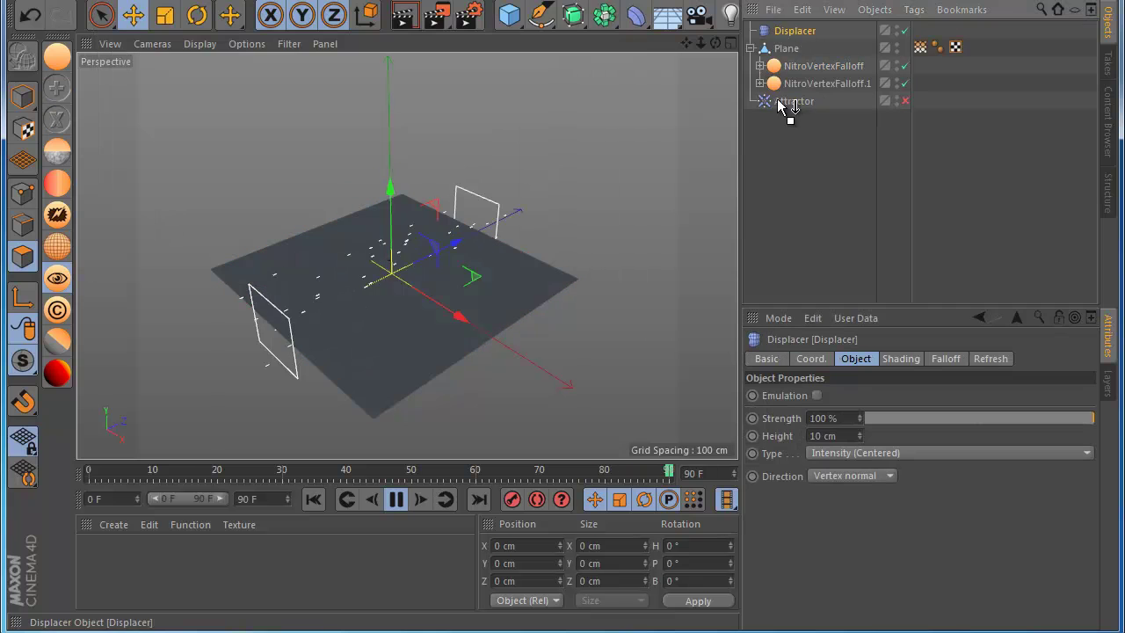
pyautogui.click(893, 360)
pyautogui.click(806, 413)
pyautogui.click(844, 545)
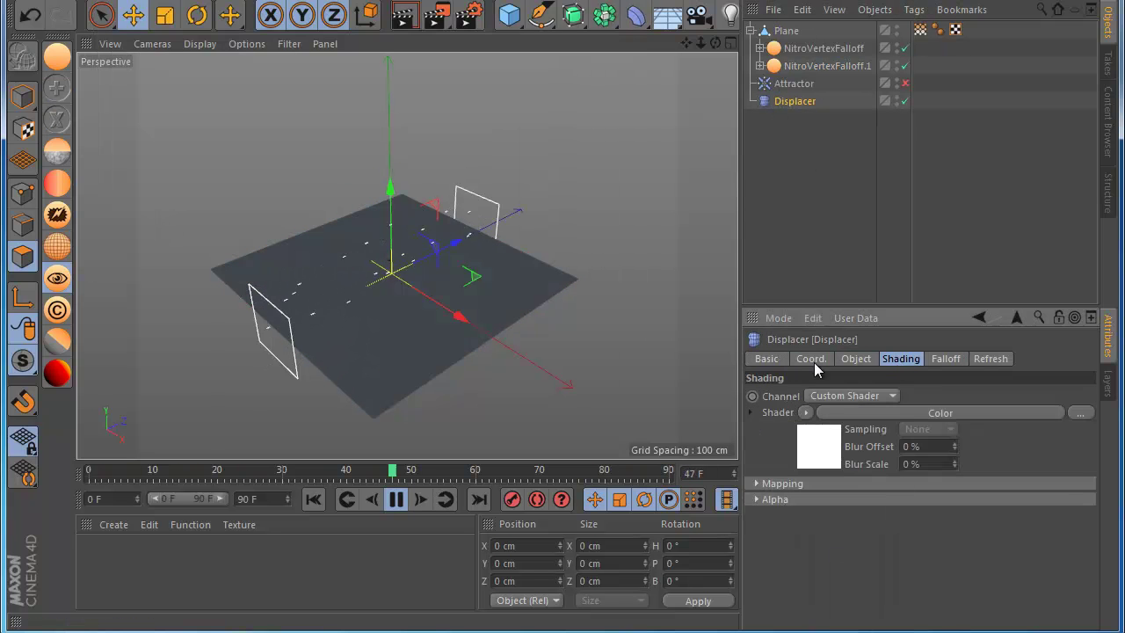
# Restrict the Displacer to the NitroVertexFalloff vertex map with a Restriction tag and increase its displacement height.
pyautogui.rightClick(869, 102)
pyautogui.moveTo(888, 108)
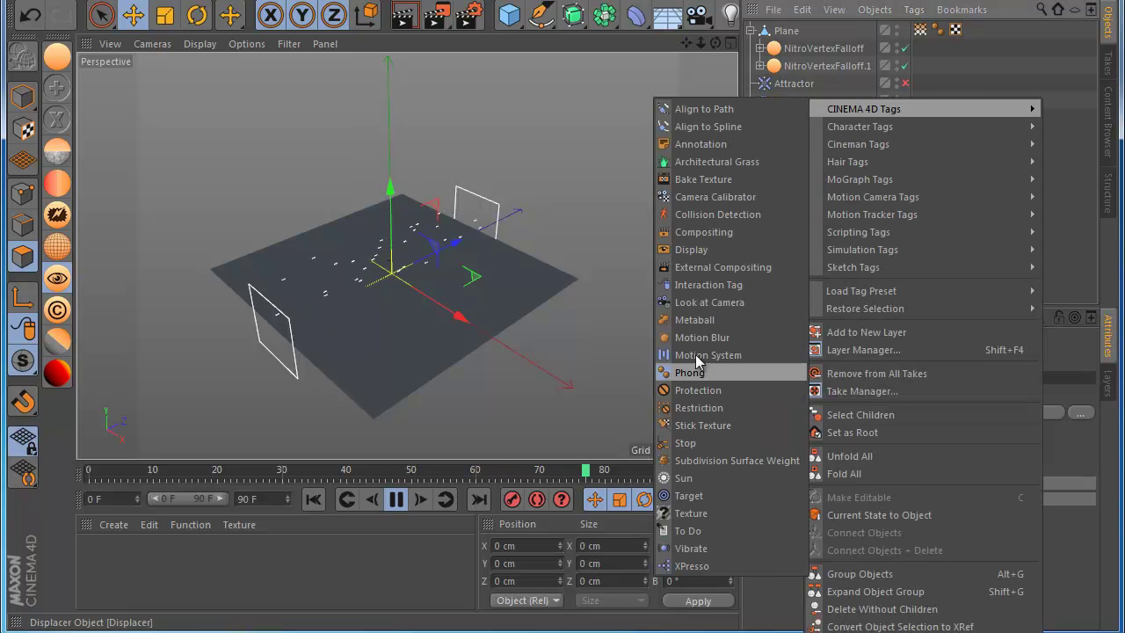
pyautogui.click(694, 406)
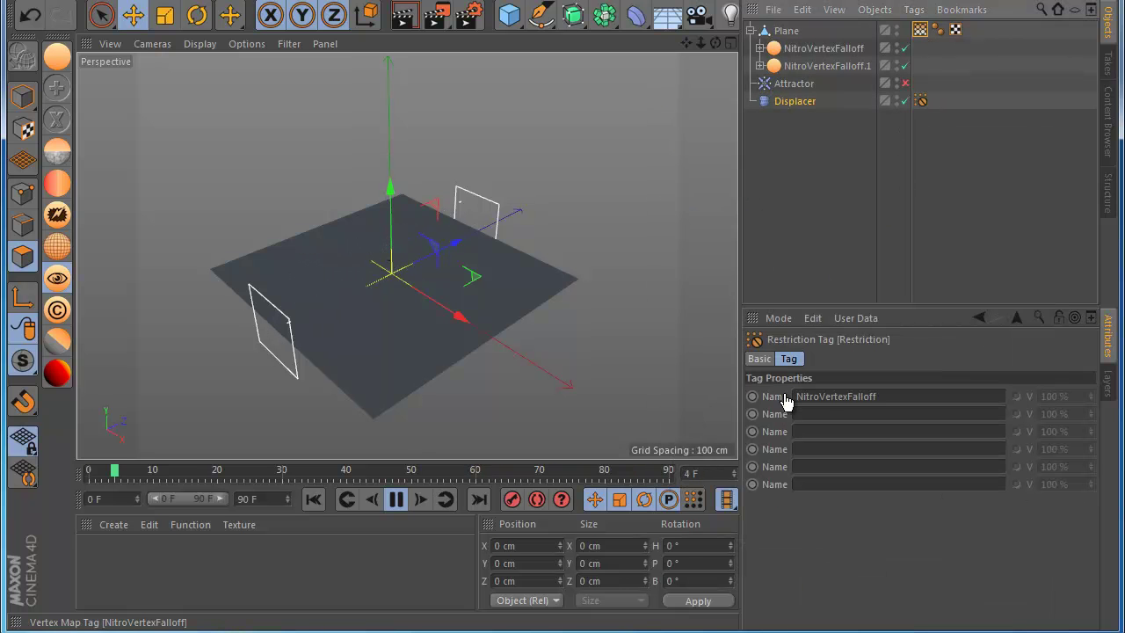
pyautogui.click(826, 107)
pyautogui.click(876, 359)
pyautogui.moveTo(857, 445); pyautogui.dragTo(860, 459)
pyautogui.click(860, 448)
# Make the Displacer a child of the Plane and play the animation.
pyautogui.moveTo(785, 107); pyautogui.dragTo(773, 81)
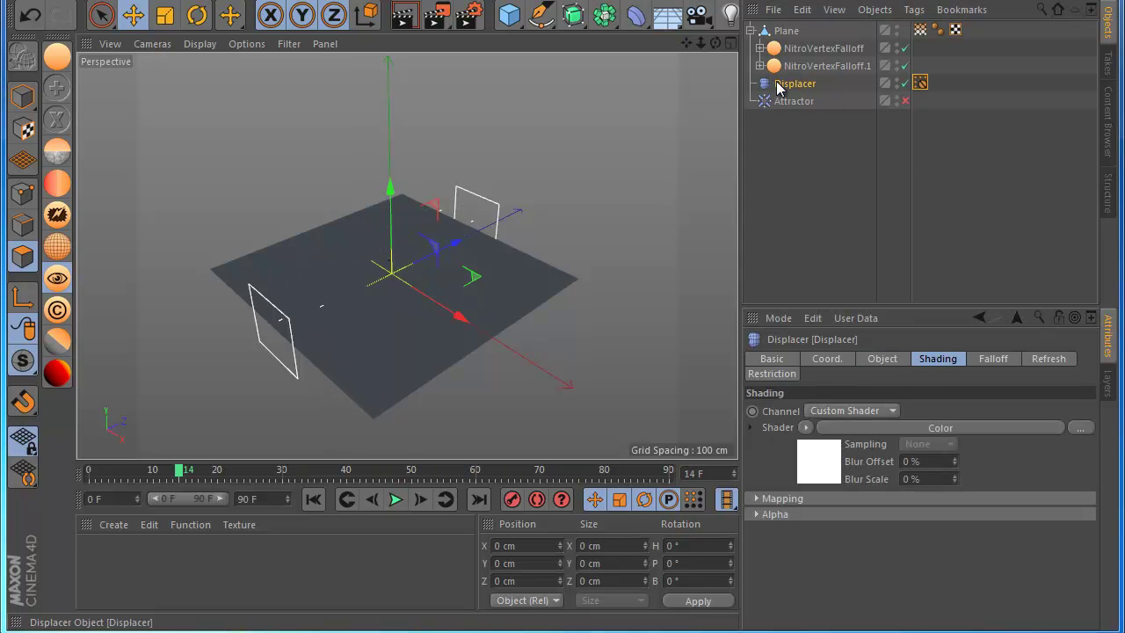
pyautogui.moveTo(778, 86); pyautogui.dragTo(780, 80)
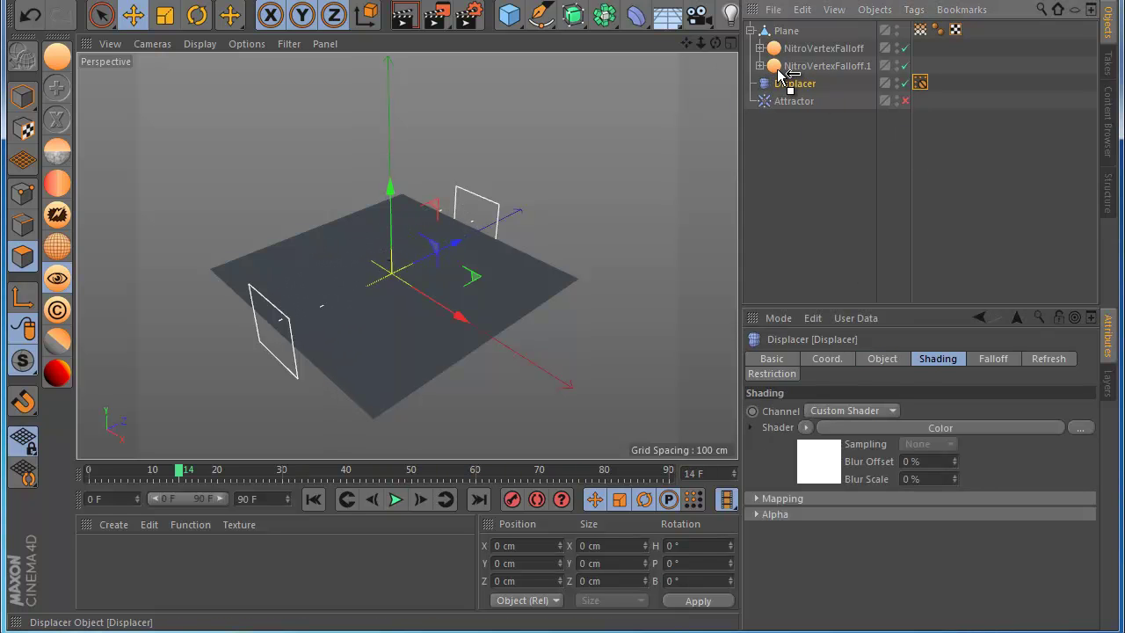
pyautogui.click(396, 499)
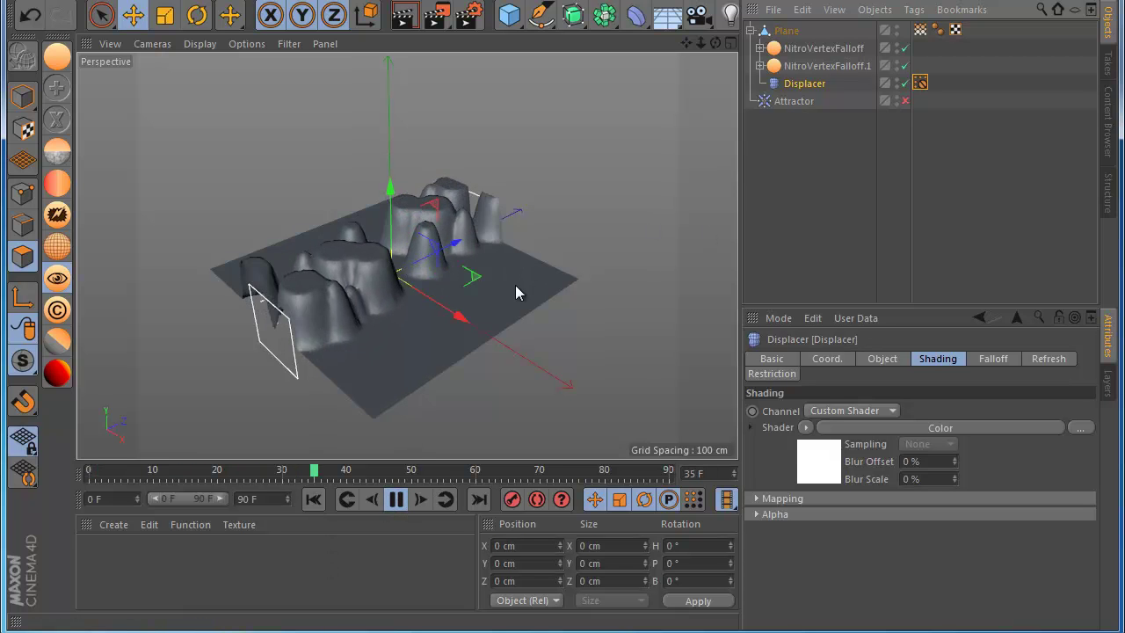
# Try shifting NitroVertexFalloff.1 along X and viewing the displaced plane with its mix mode set to Mul.
pyautogui.click(826, 66)
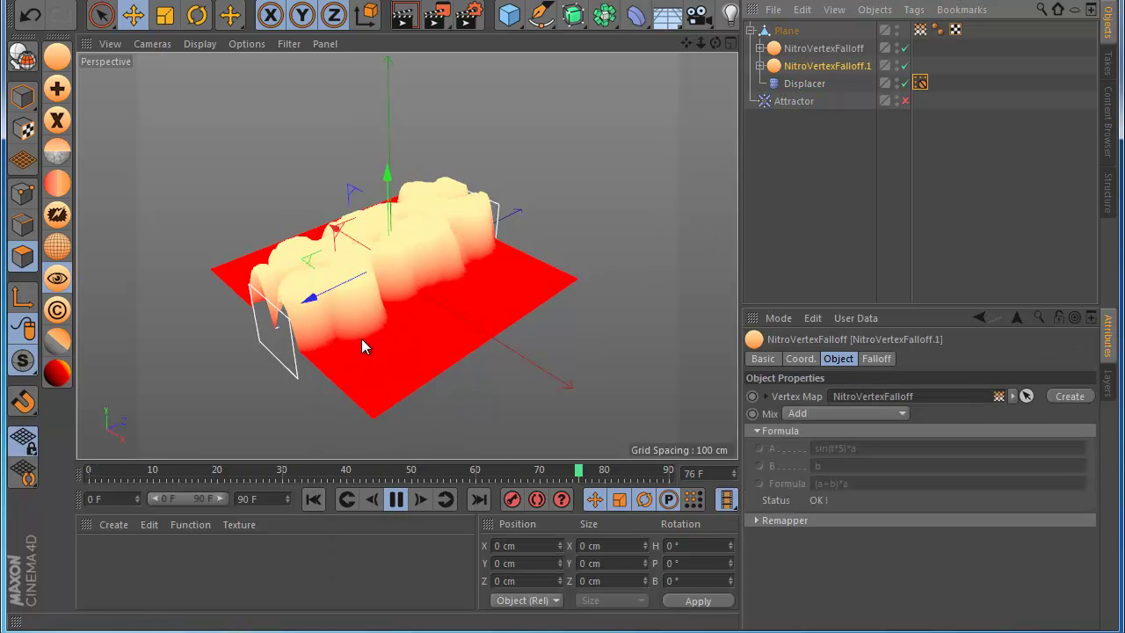
pyautogui.moveTo(336, 231); pyautogui.dragTo(267, 197)
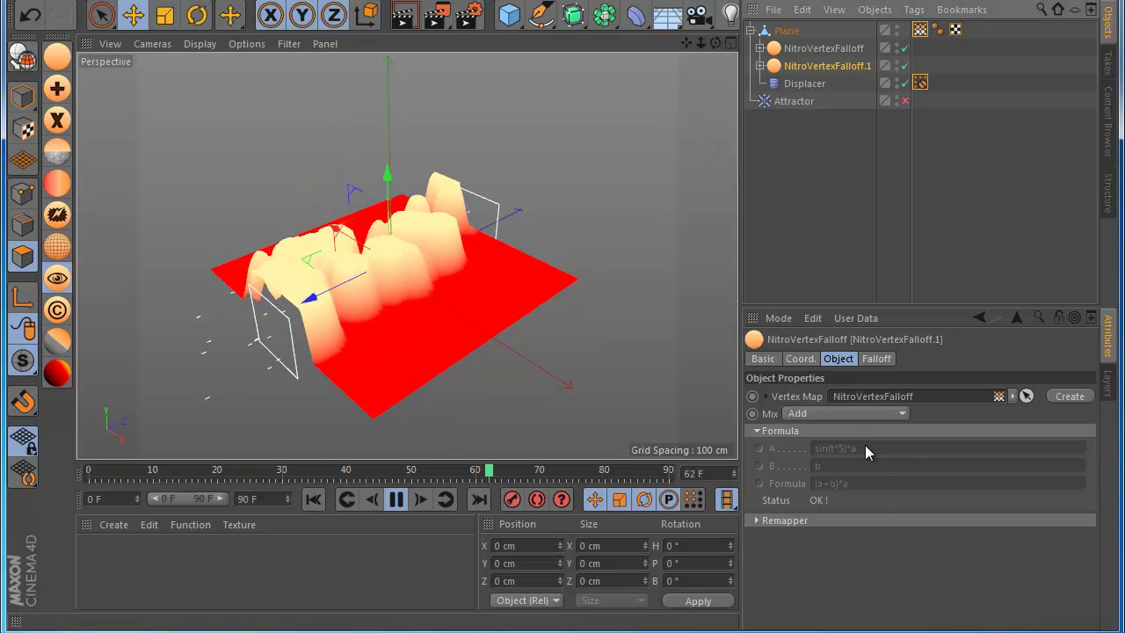
pyautogui.click(846, 413)
pyautogui.click(849, 474)
pyautogui.click(764, 231)
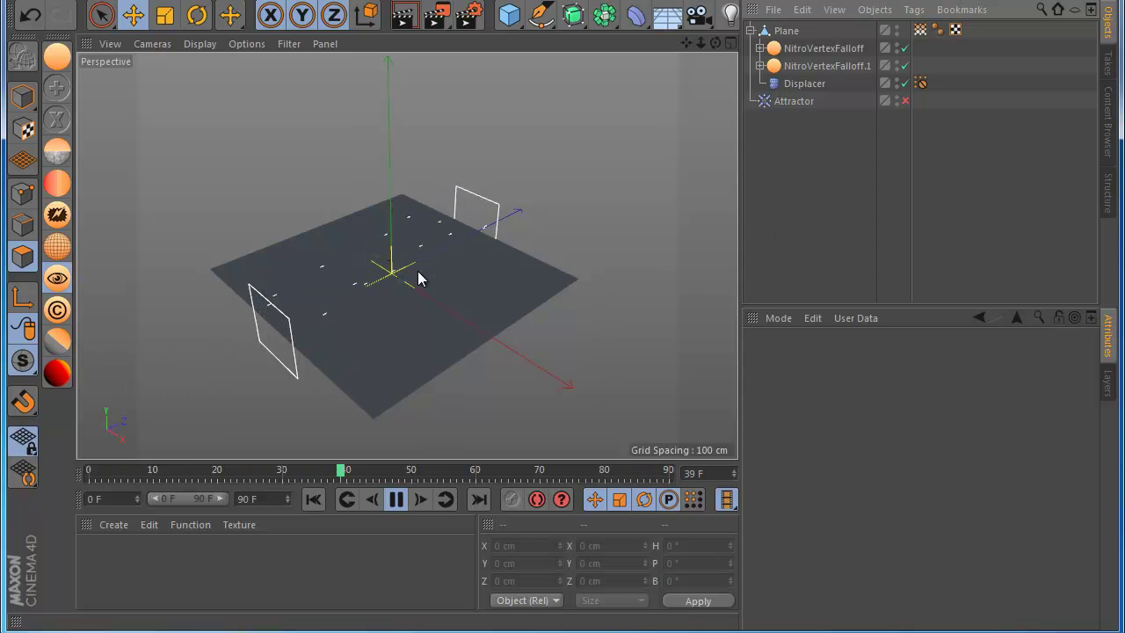
# Set NitroVertexFalloff.1's mix mode to Formula and deselect it to view the displaced plane.
pyautogui.click(800, 69)
pyautogui.click(826, 413)
pyautogui.click(816, 448)
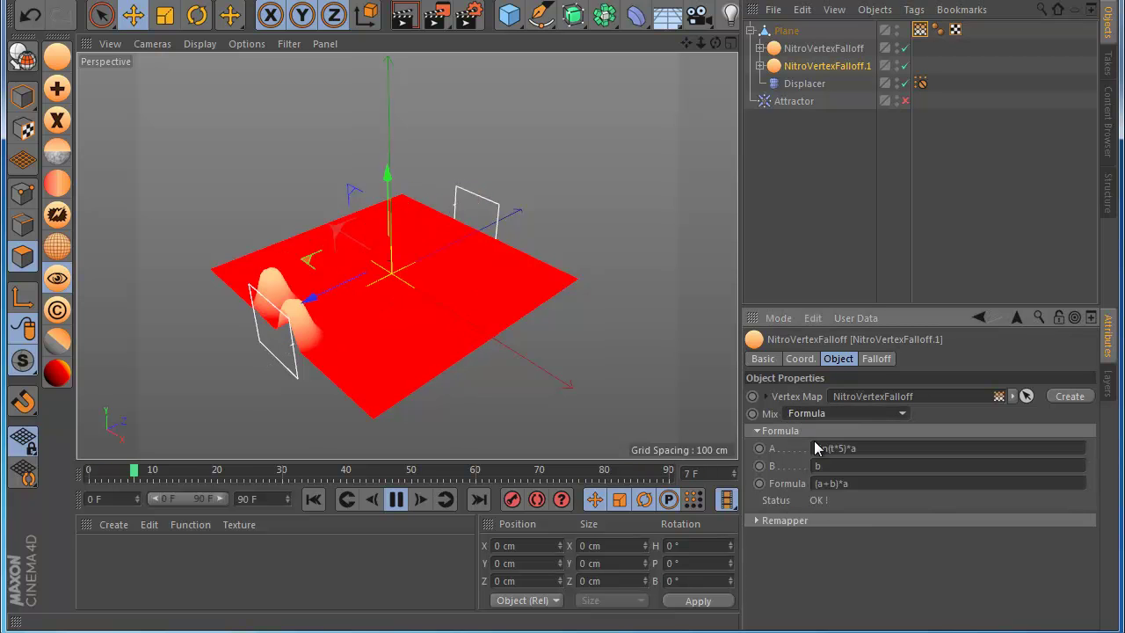
pyautogui.click(794, 239)
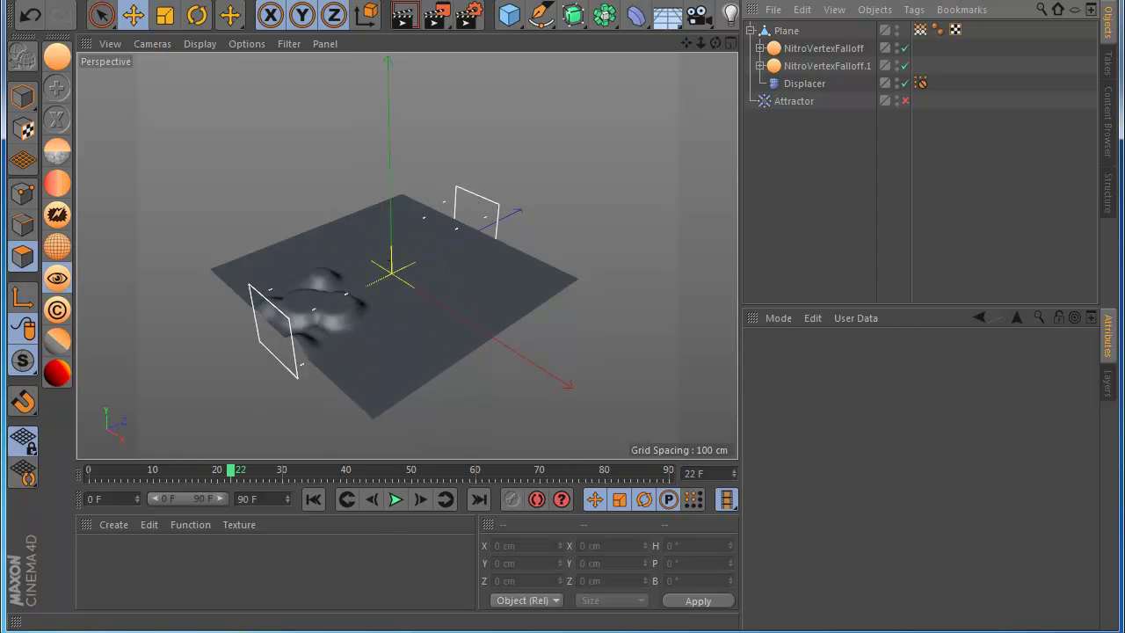
# Return the timeline to frame 0 and delete both NitroVertexFalloff objects with their emitters.
pyautogui.click(313, 499)
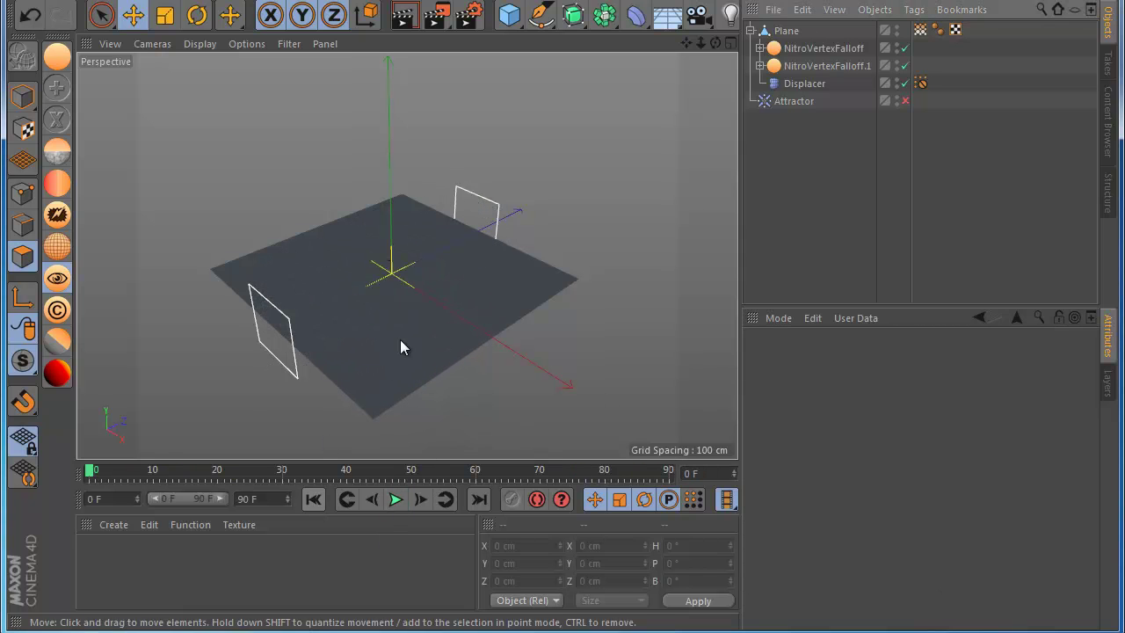
pyautogui.press('Delete')
pyautogui.click(784, 52)
pyautogui.press('Delete')
# Add a MoGraph Cloner as a child of the Plane.
pyautogui.click(487, 1)
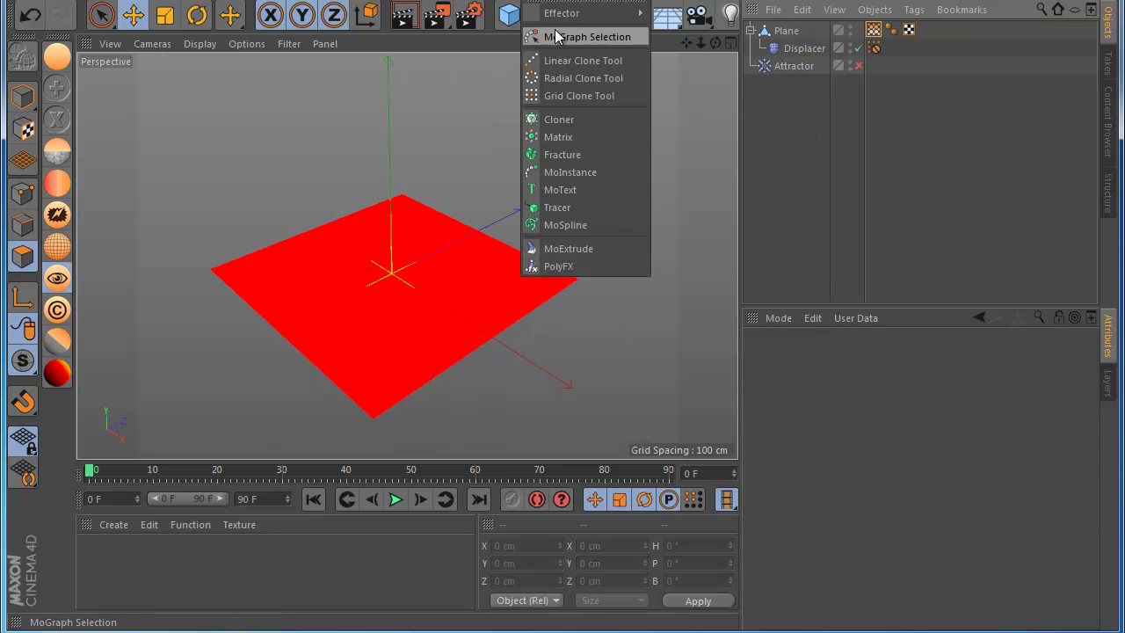
pyautogui.click(545, 115)
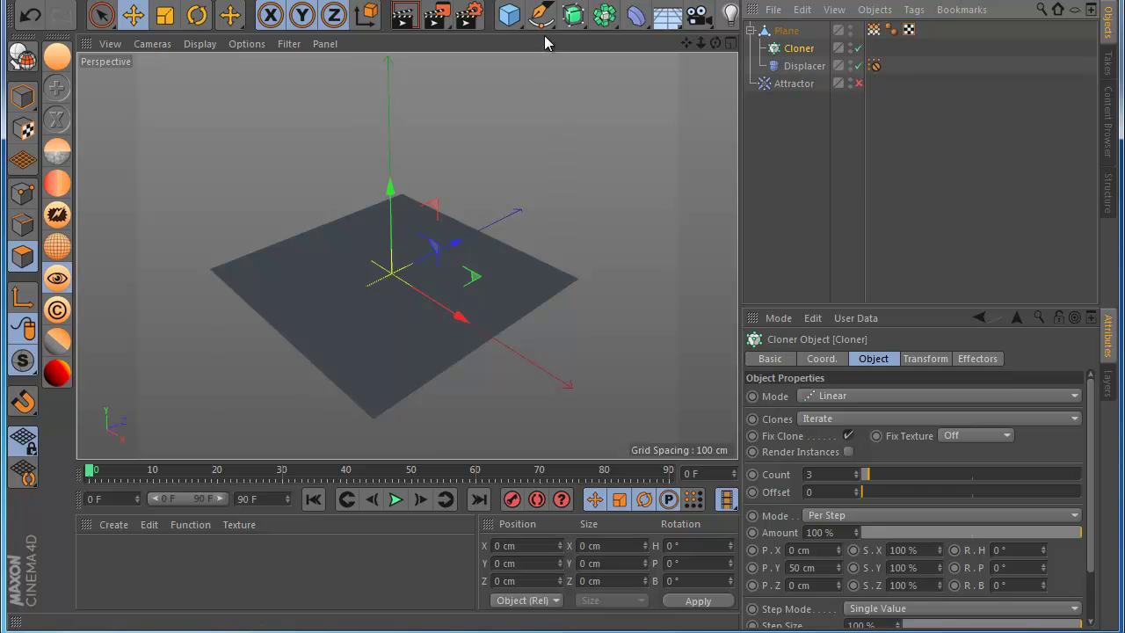
pyautogui.click(509, 14)
pyautogui.click(829, 76)
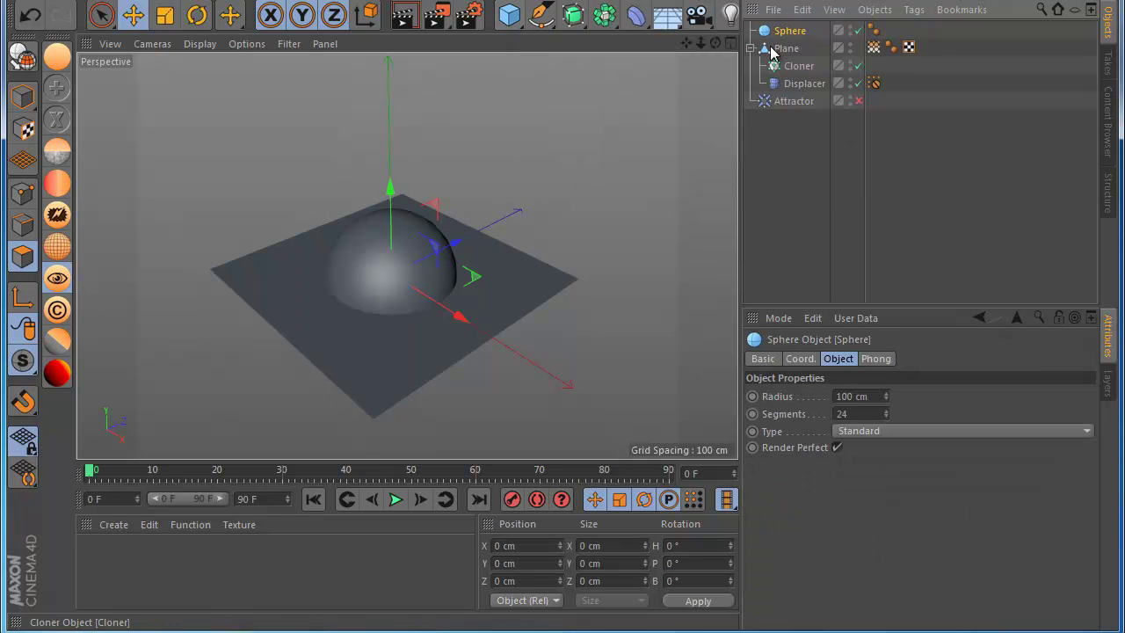
pyautogui.press('Delete')
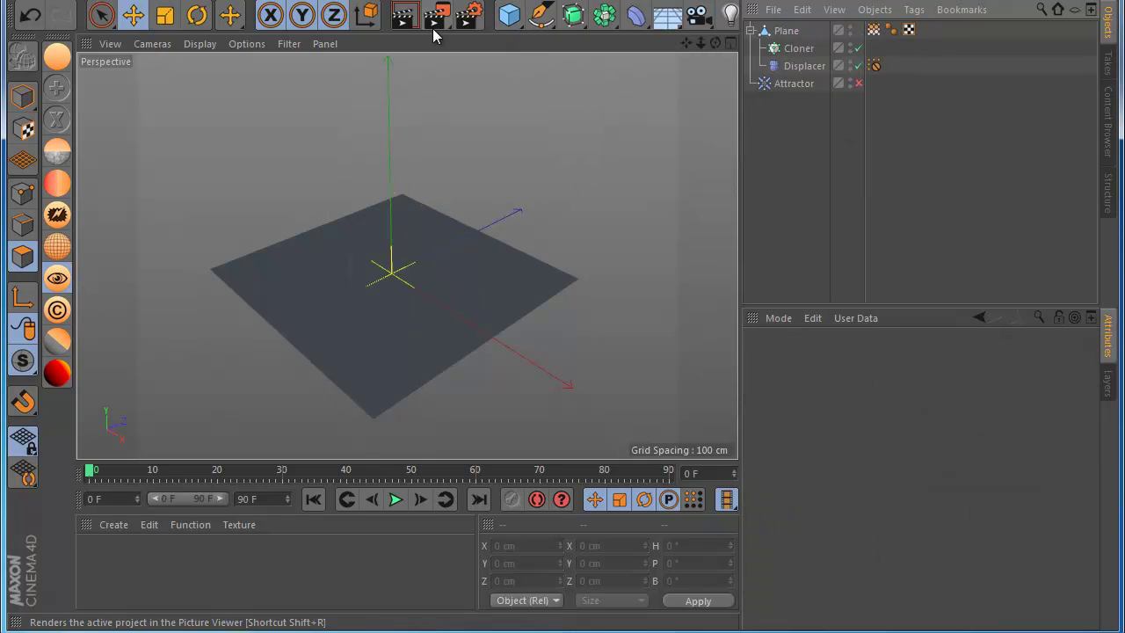
pyautogui.click(498, 16)
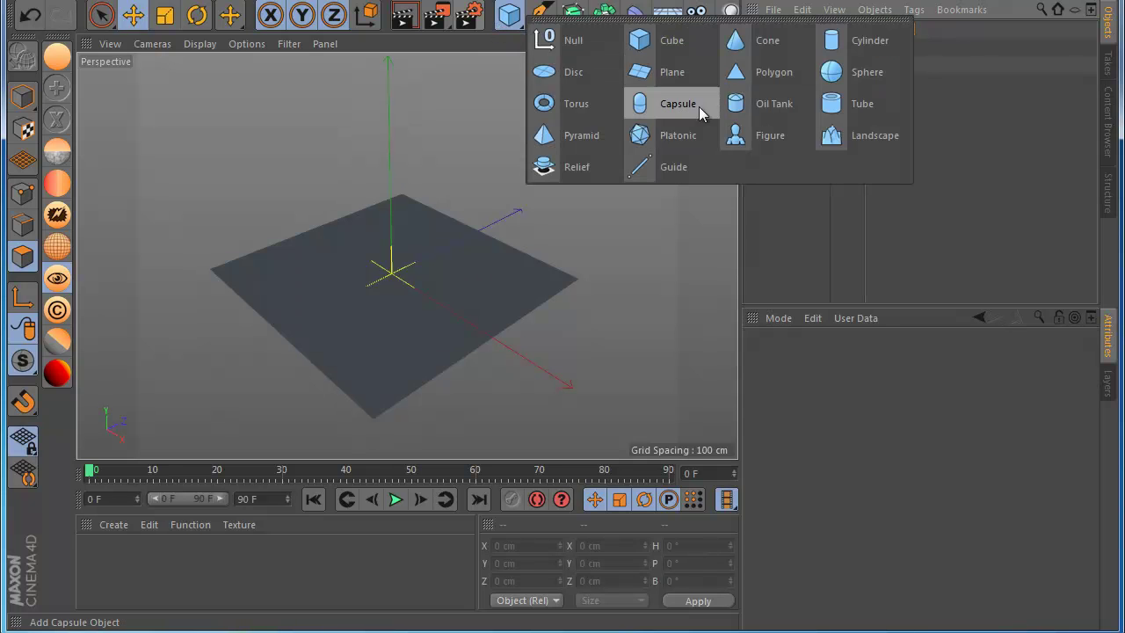
# Create an empty polygon object and make it a child of the Cloner.
pyautogui.click(88, 0)
pyautogui.moveTo(100, 11)
pyautogui.click(172, 41)
pyautogui.moveTo(772, 33); pyautogui.dragTo(776, 75)
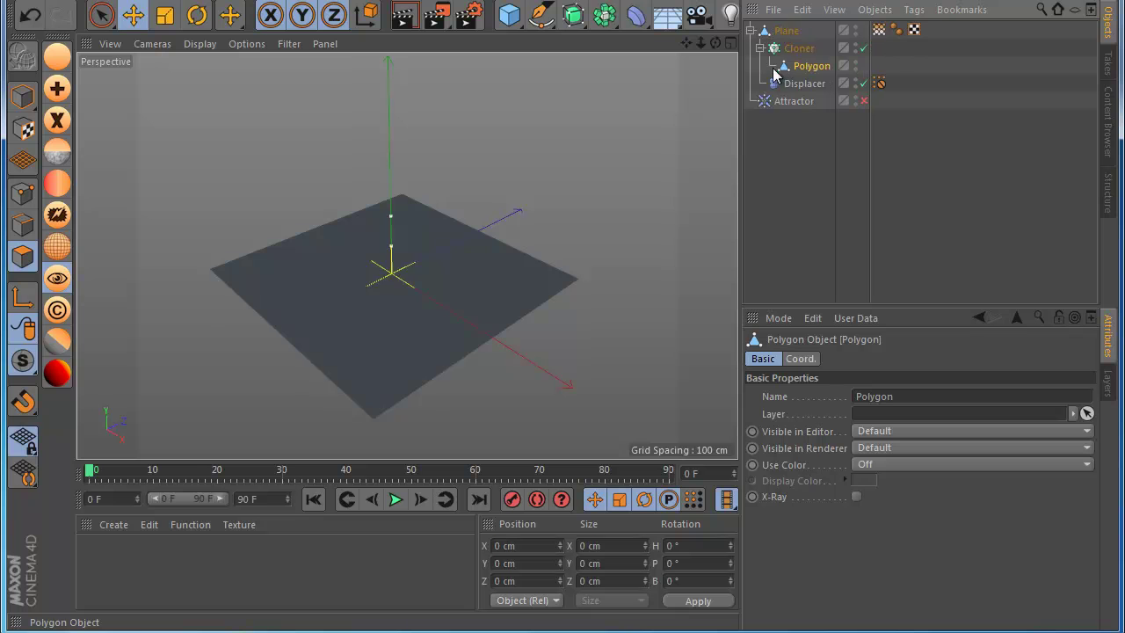
# Add a new NitroVertexFalloff object as a child of the Plane.
pyautogui.click(787, 30)
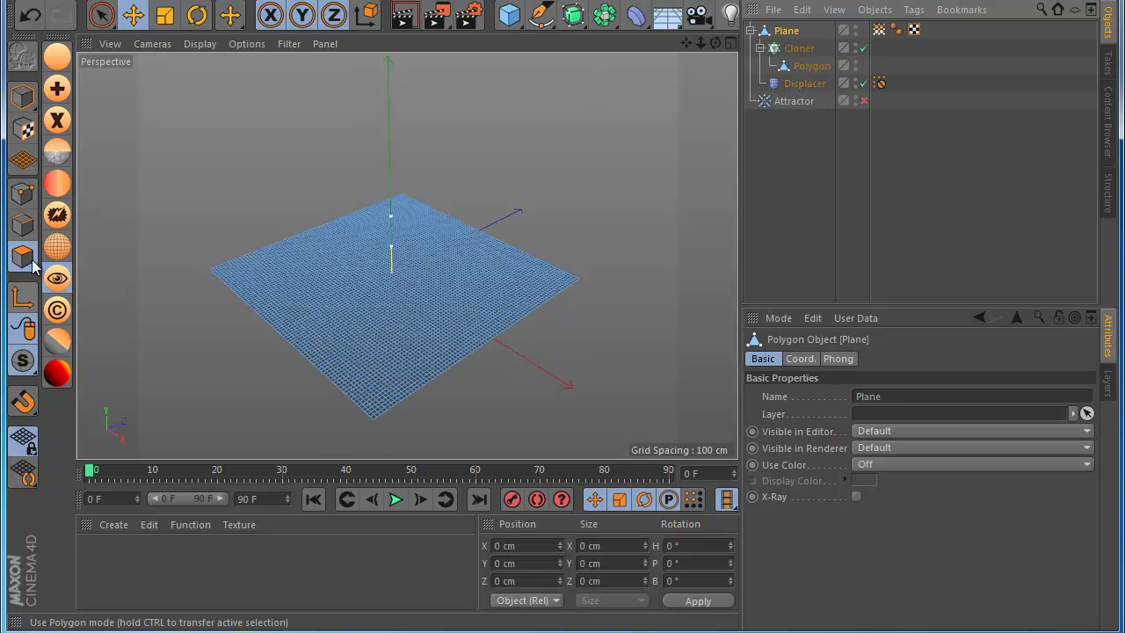
pyautogui.click(59, 121)
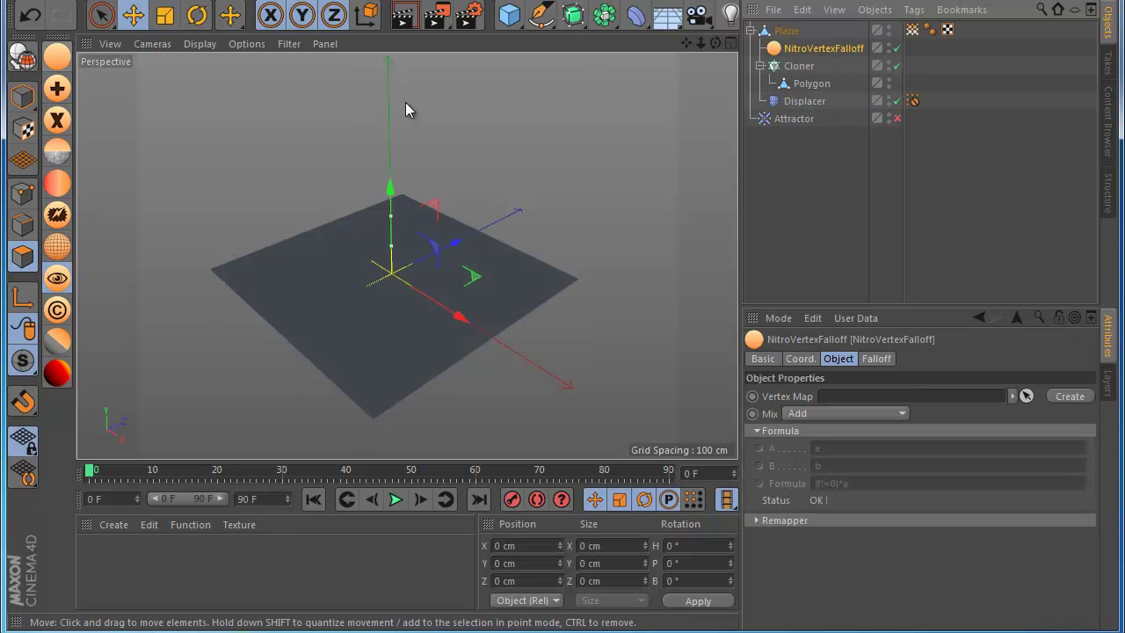
# Set the NitroVertexFalloff's falloff shape to Source and link the Cloner as its source.
pyautogui.click(876, 359)
pyautogui.click(869, 431)
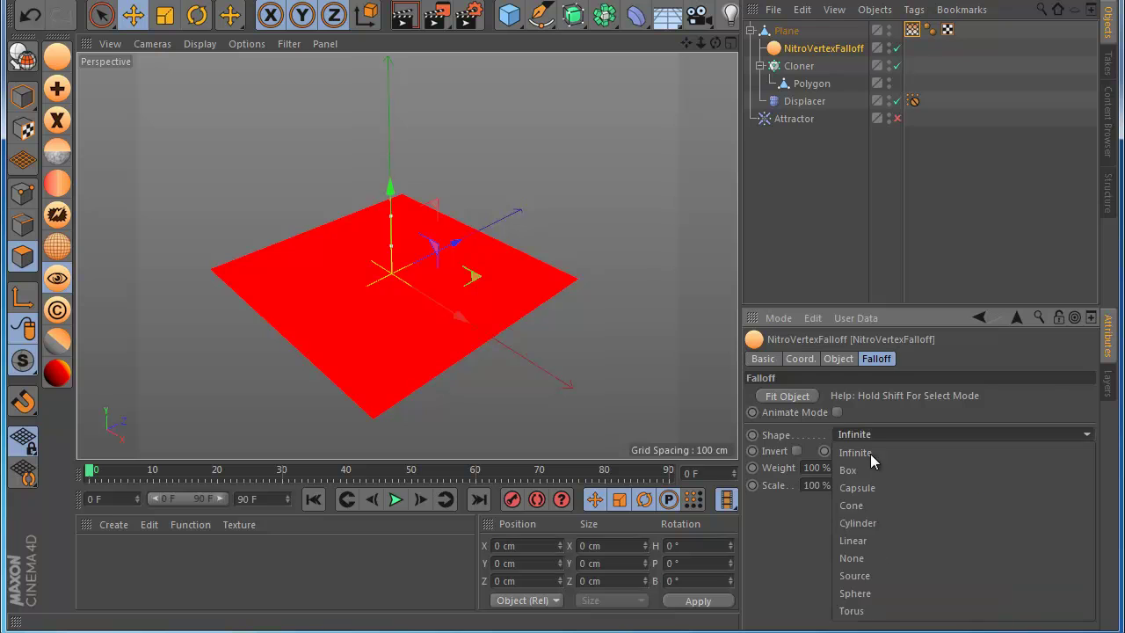
pyautogui.click(874, 576)
pyautogui.moveTo(800, 66); pyautogui.dragTo(883, 428)
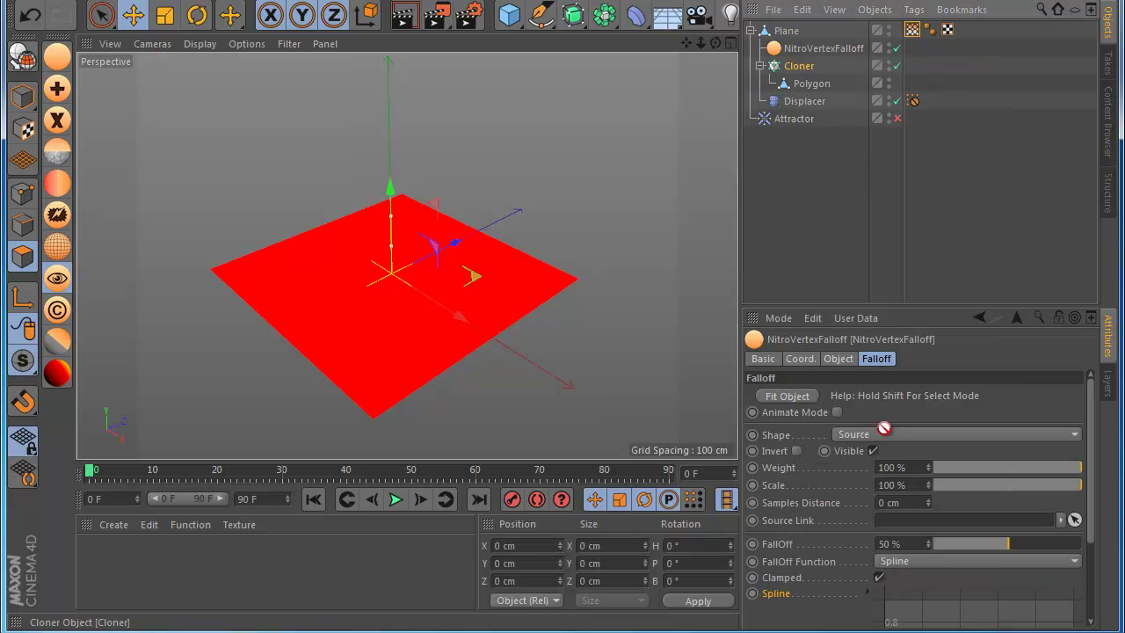
pyautogui.click(795, 66)
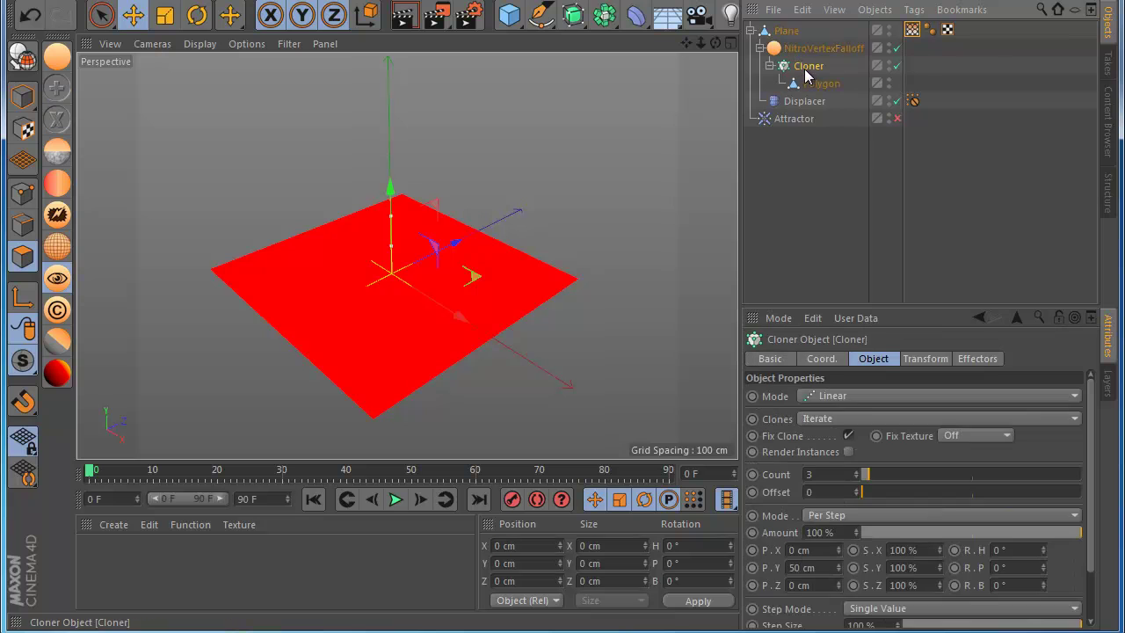
pyautogui.click(807, 83)
pyautogui.click(813, 49)
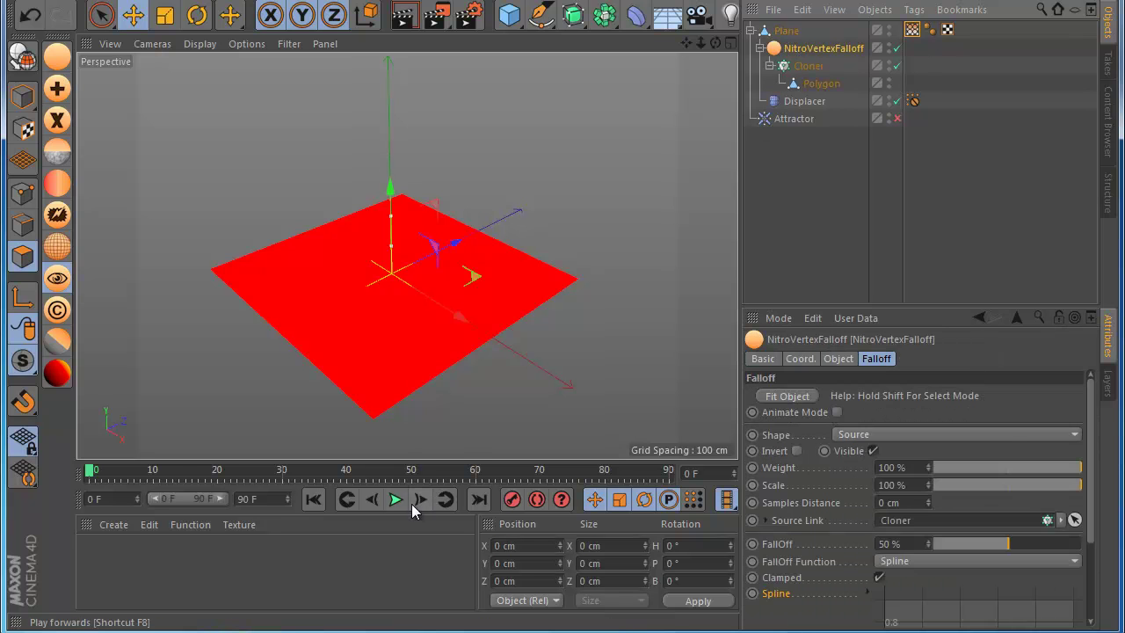
# Play the animation and set the Cloner to Radial mode with a count of 33 and a 145 cm radius.
pyautogui.click(809, 67)
pyautogui.click(861, 396)
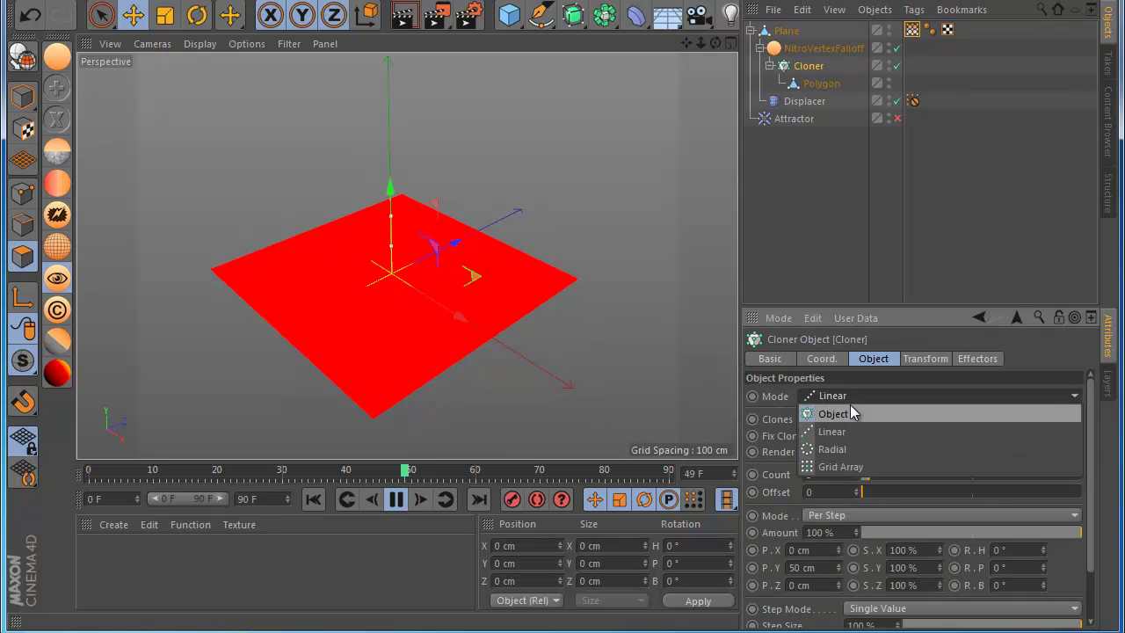
pyautogui.click(852, 448)
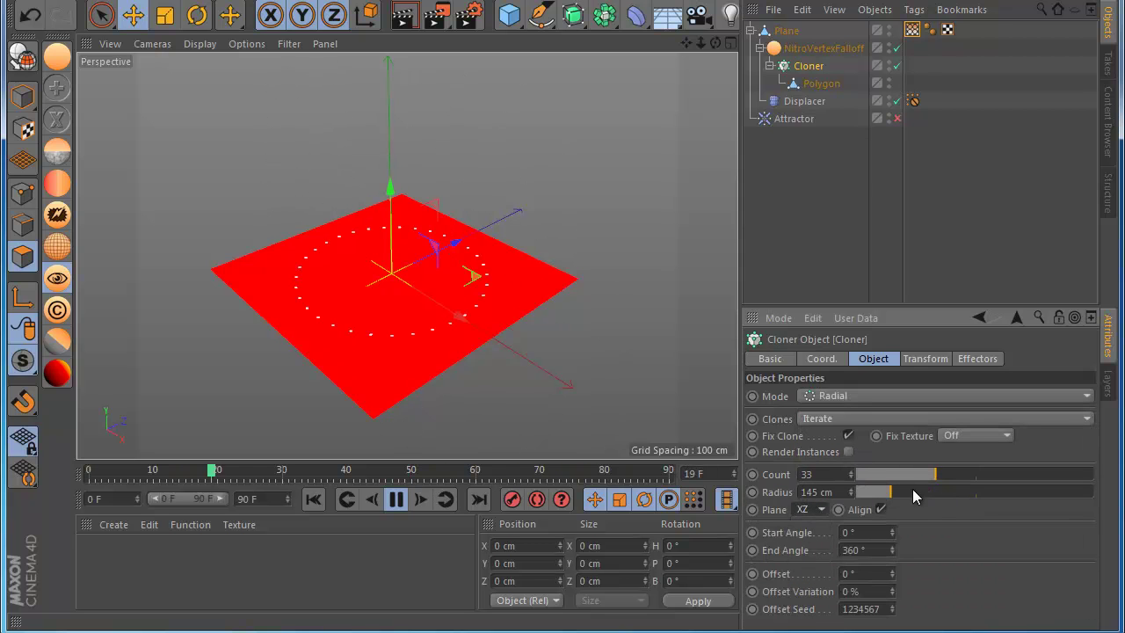
# Set the NitroVertexFalloff's Samples Distance to 20 cm.
pyautogui.click(819, 49)
pyautogui.moveTo(930, 501); pyautogui.dragTo(930, 495)
pyautogui.click(914, 502)
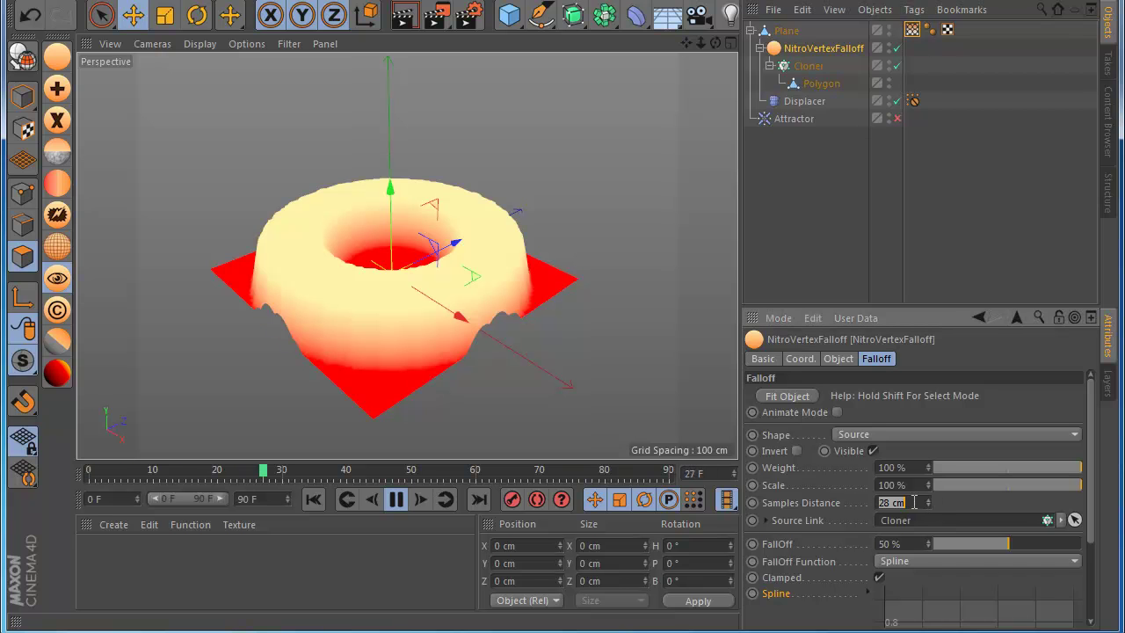
pyautogui.write('20')
pyautogui.press('Return')
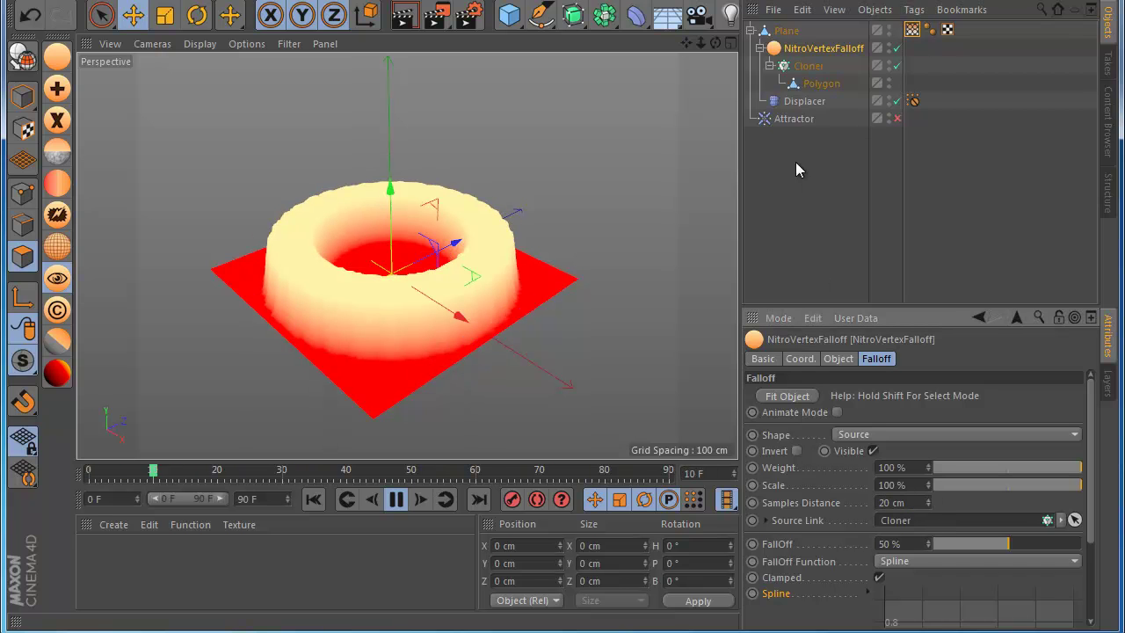
# Reduce the Cloner's count to 10 and add a Formula effector to it.
pyautogui.click(819, 83)
pyautogui.click(806, 66)
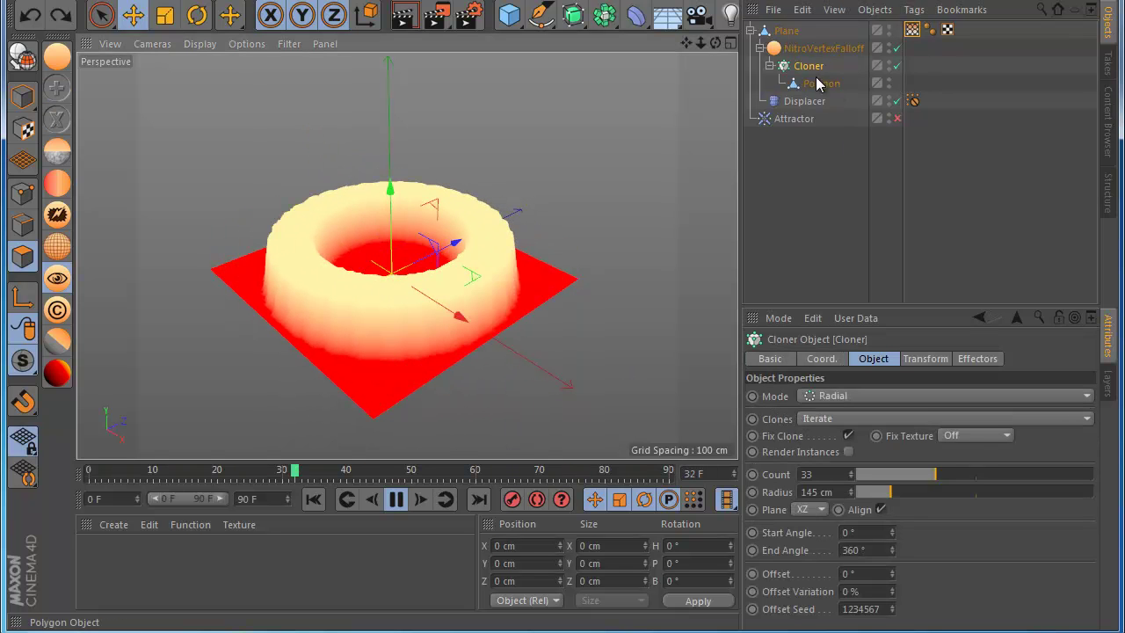
pyautogui.moveTo(904, 475)
pyautogui.mouseDown()
pyautogui.moveTo(849, 473)
pyautogui.moveTo(882, 472)
pyautogui.mouseUp()
pyautogui.click(636, 15)
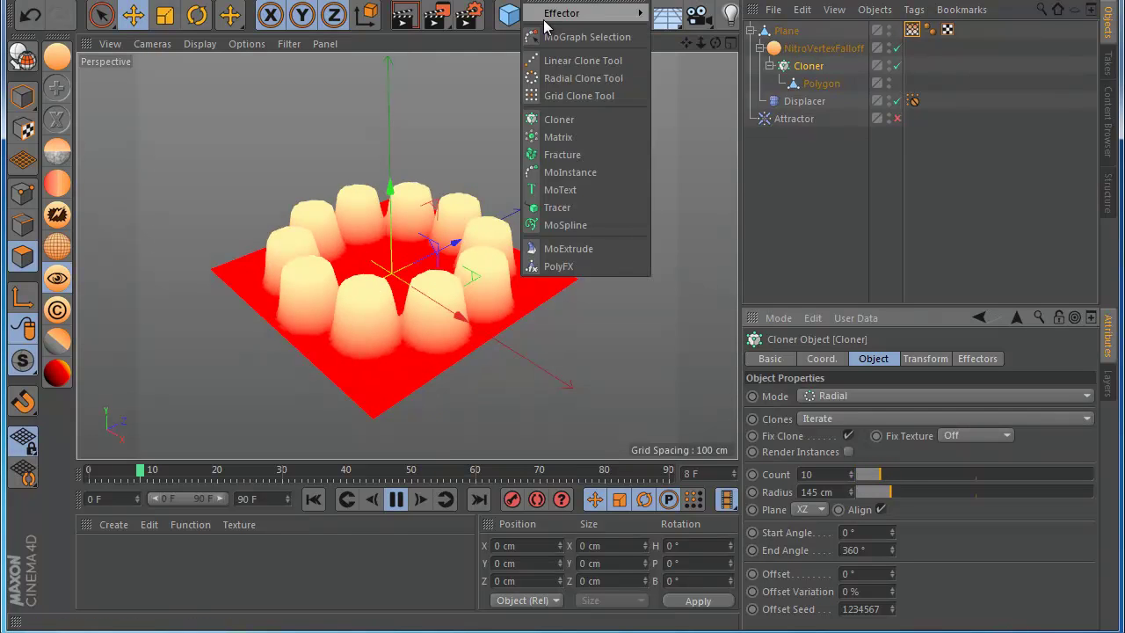
pyautogui.moveTo(627, 18)
pyautogui.click(690, 93)
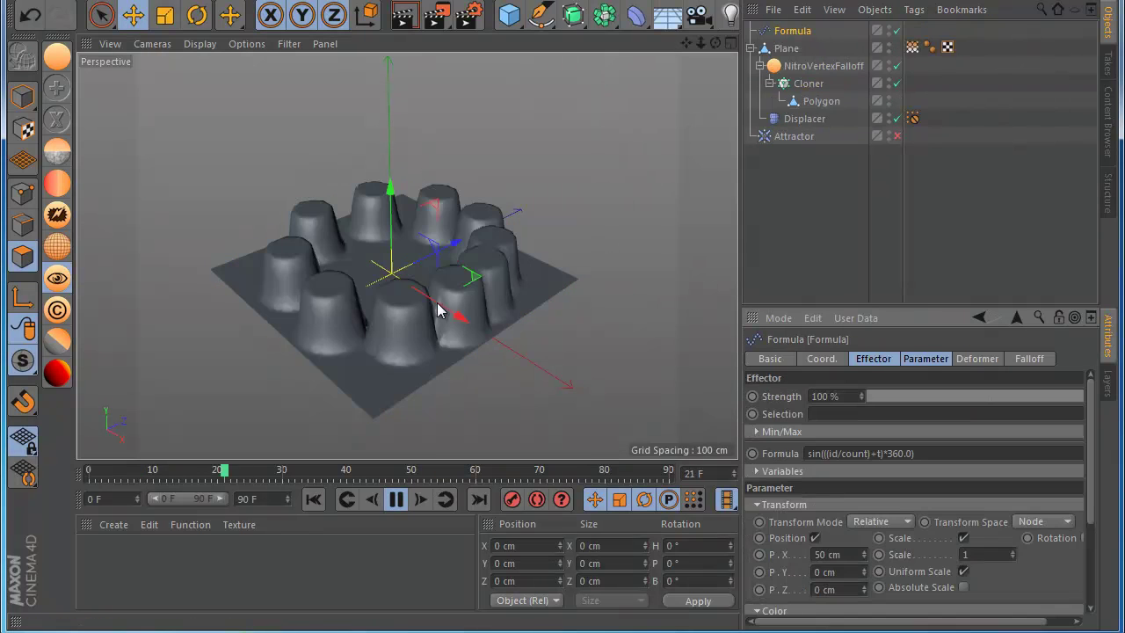
# Move the Cloner to the top level of the scene and enable Animate Mode on the NitroVertexFalloff.
pyautogui.click(747, 224)
pyautogui.click(808, 84)
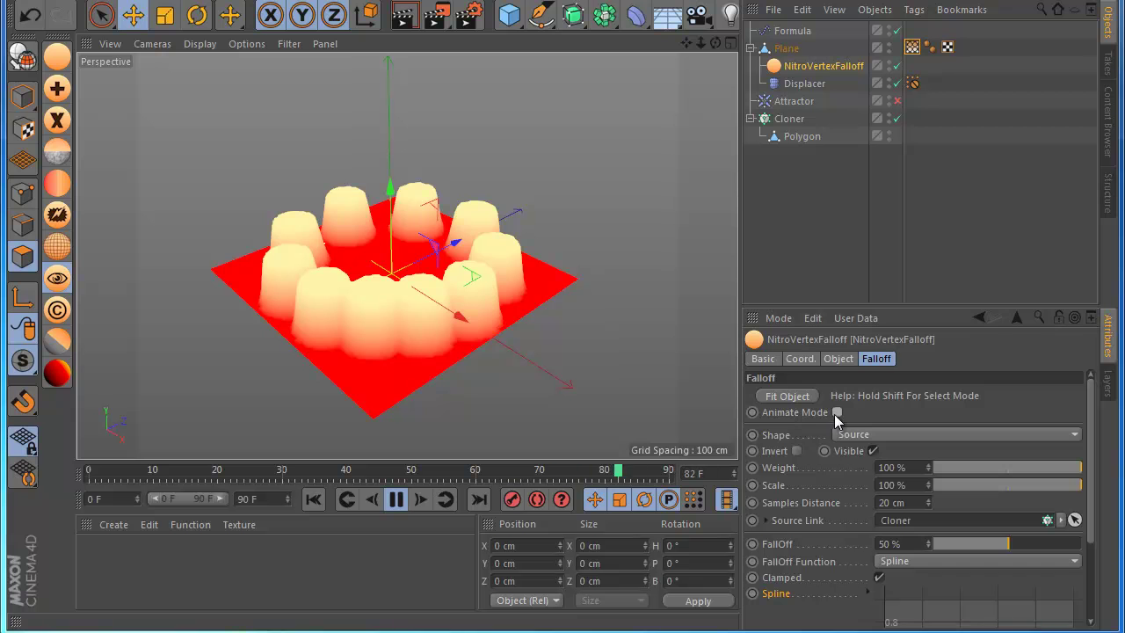
pyautogui.click(555, 234)
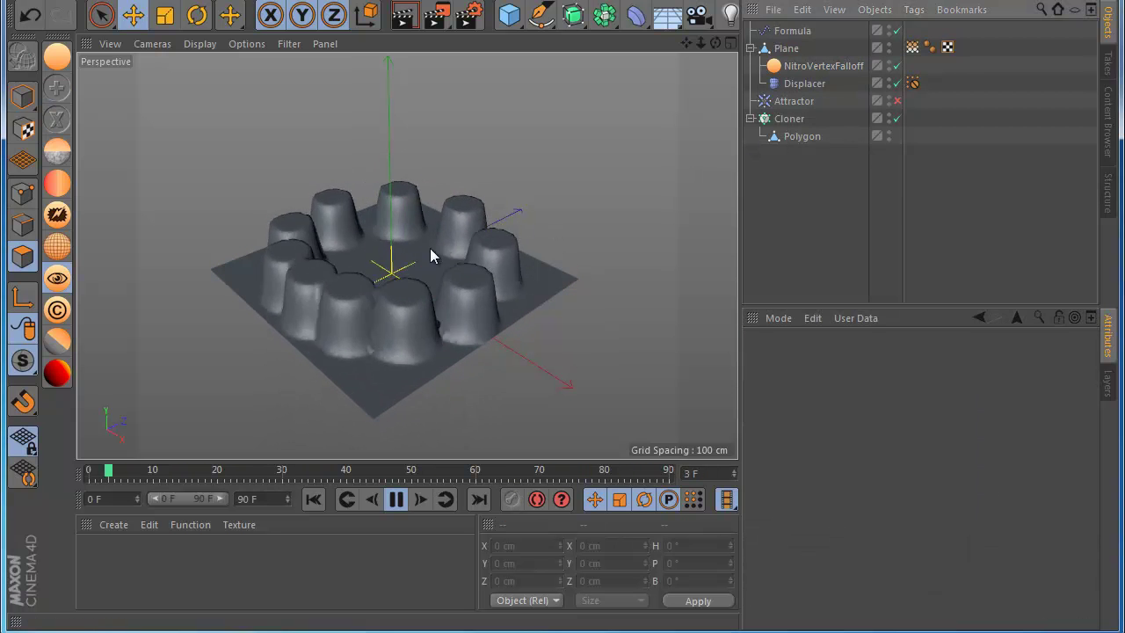
# Set the Formula effector's X position to 0 cm and try Y positions of 100, 10 and 50 cm.
pyautogui.click(790, 119)
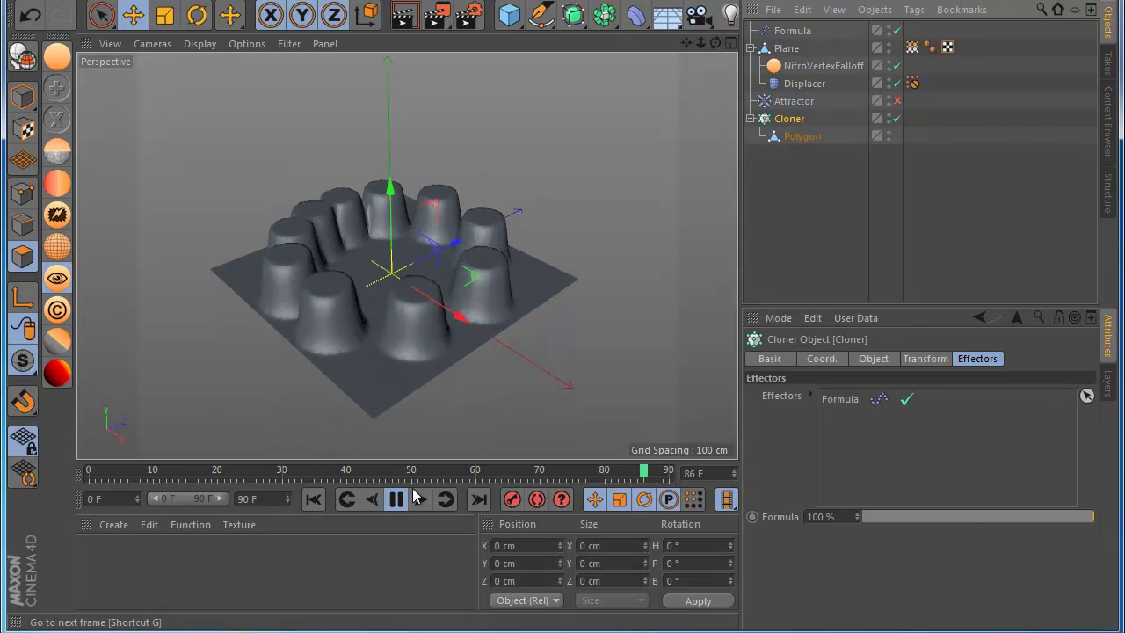
pyautogui.click(815, 136)
pyautogui.click(784, 121)
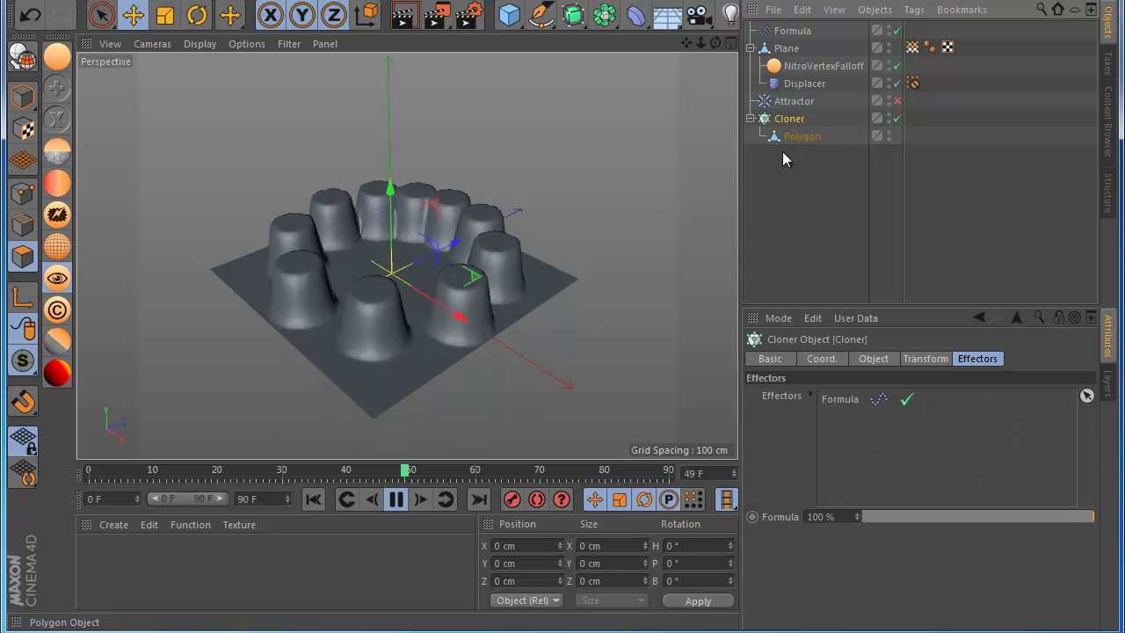
pyautogui.doubleClick(839, 398)
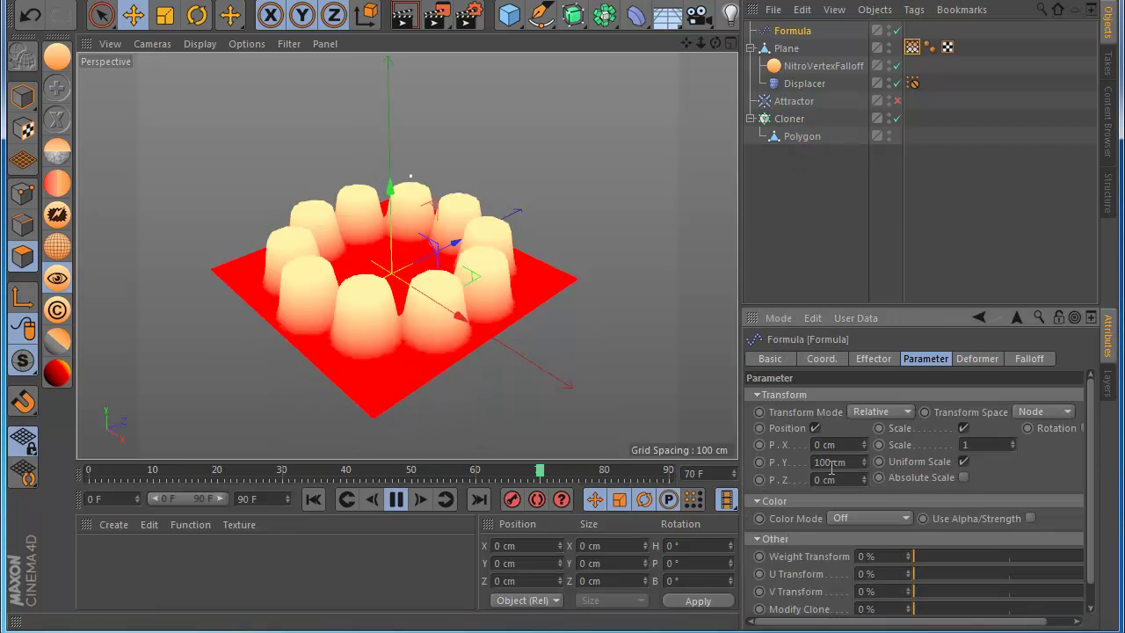
pyautogui.press('Return')
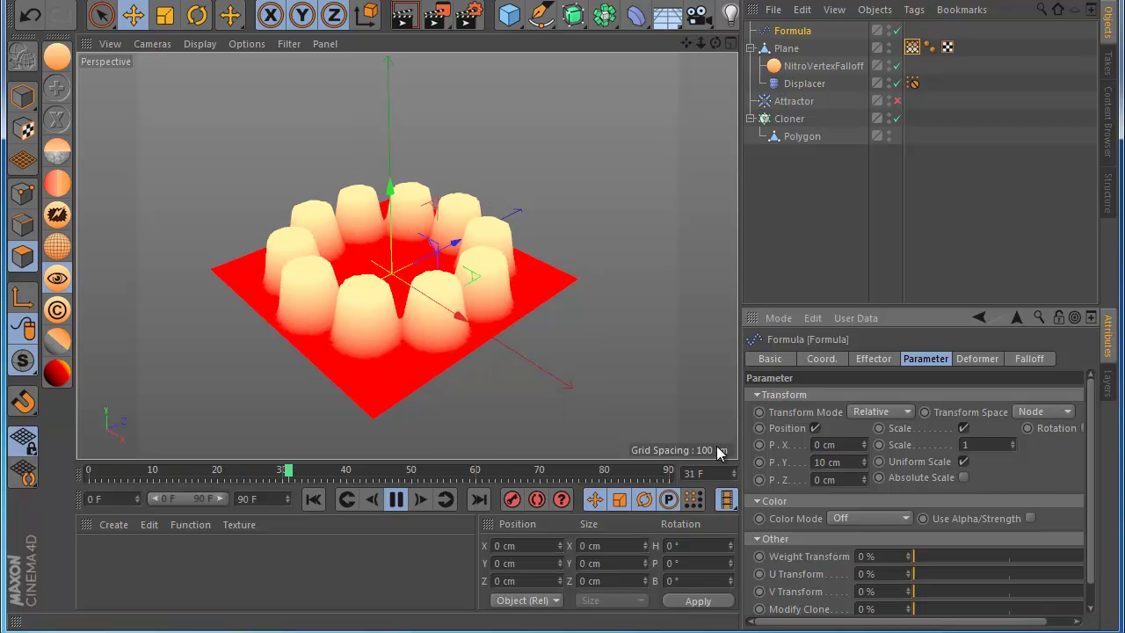
pyautogui.press('Return')
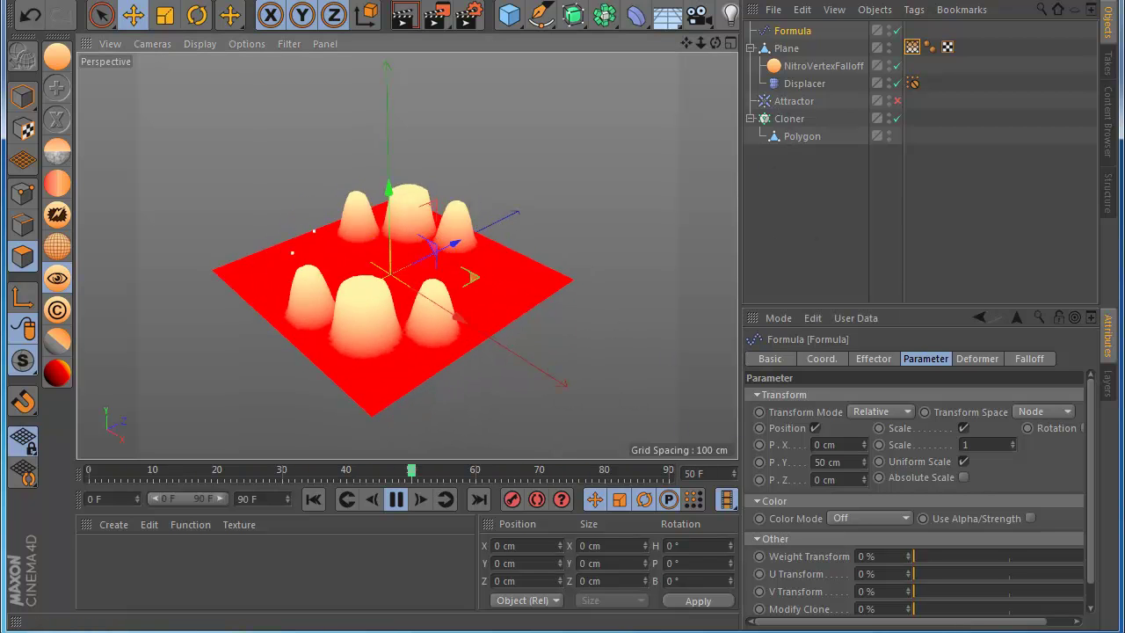
# Restart the playback and try Y positions of 20 cm and 50 cm on the Formula effector.
pyautogui.click(397, 499)
pyautogui.click(394, 502)
pyautogui.moveTo(852, 464); pyautogui.dragTo(808, 467)
pyautogui.write('20')
pyautogui.press('Return')
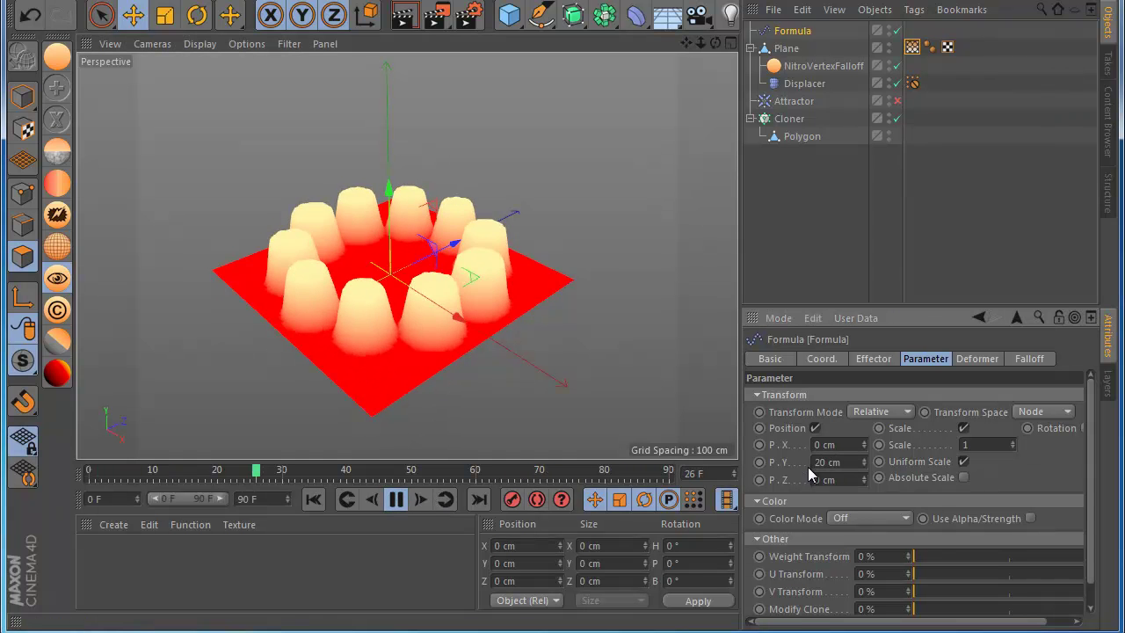
pyautogui.doubleClick(829, 463)
pyautogui.write('50')
pyautogui.press('Return')
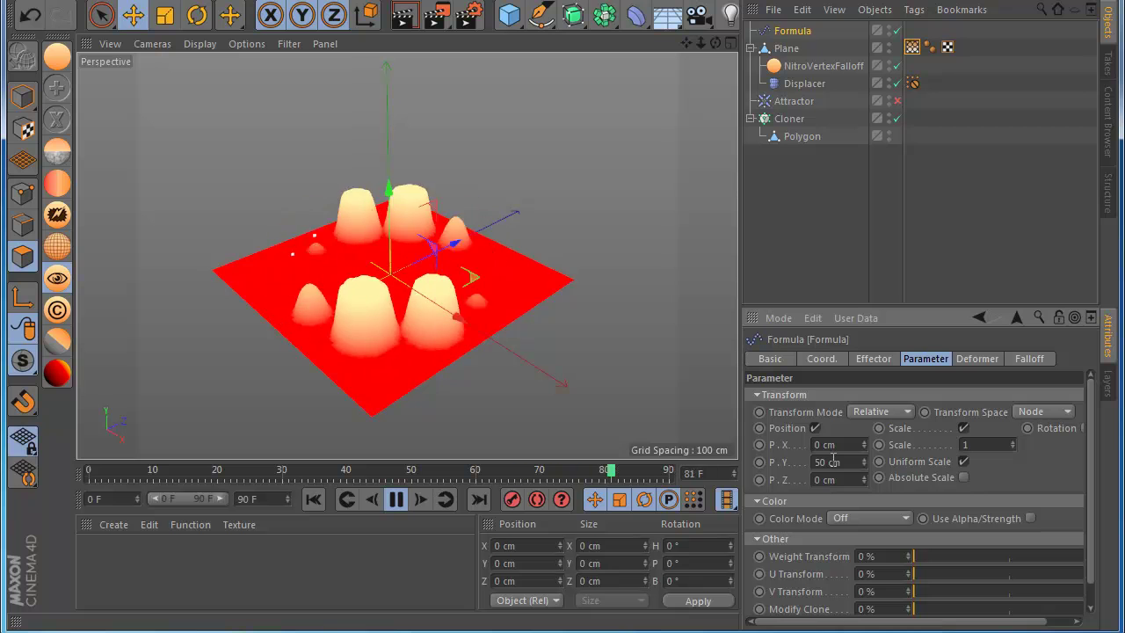
# Set the Formula effector's Y position to 25 cm and reduce its scale to about 0.37.
pyautogui.doubleClick(832, 462)
pyautogui.write('25')
pyautogui.press('Return')
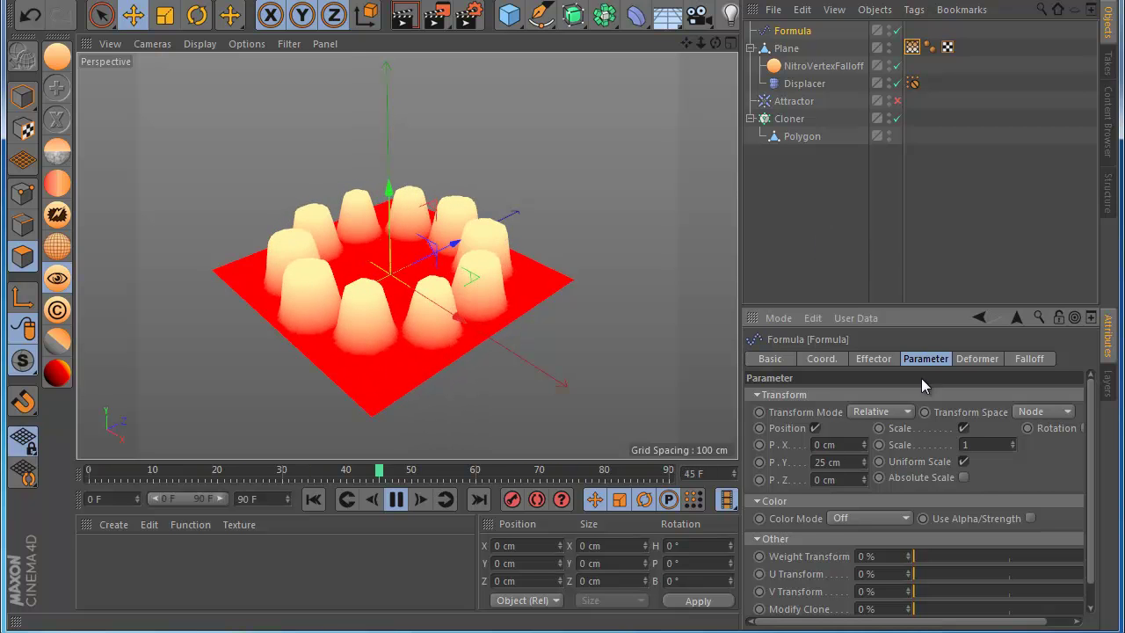
pyautogui.moveTo(1013, 444); pyautogui.dragTo(1012, 448)
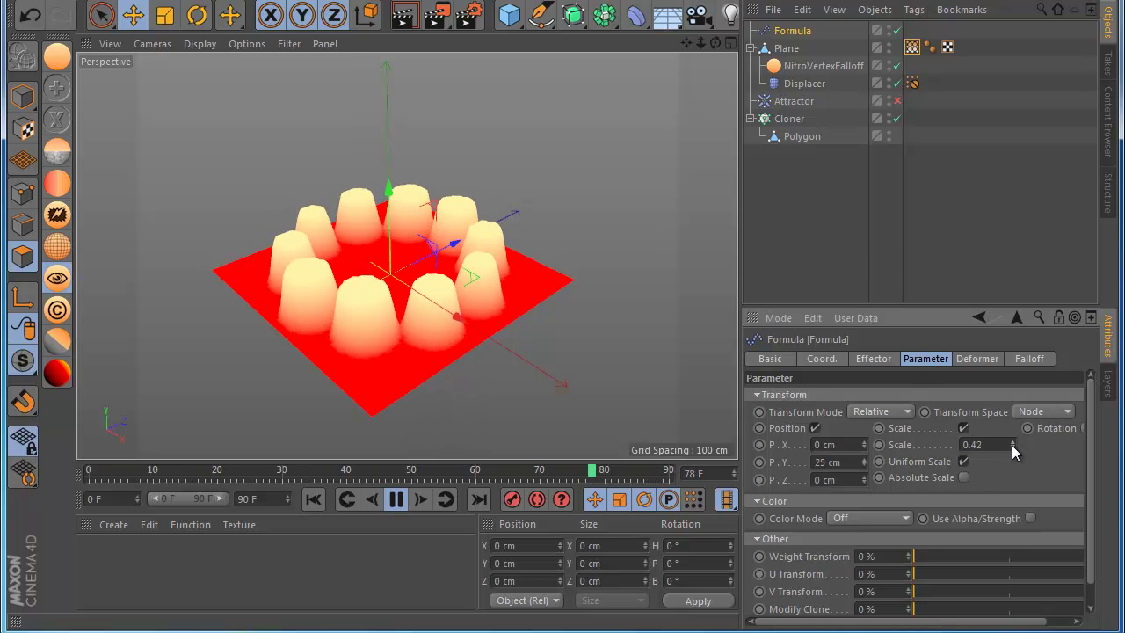
# Reduce the Displacer's displacement height and set the Formula effector's Y position to 50 cm.
pyautogui.click(810, 67)
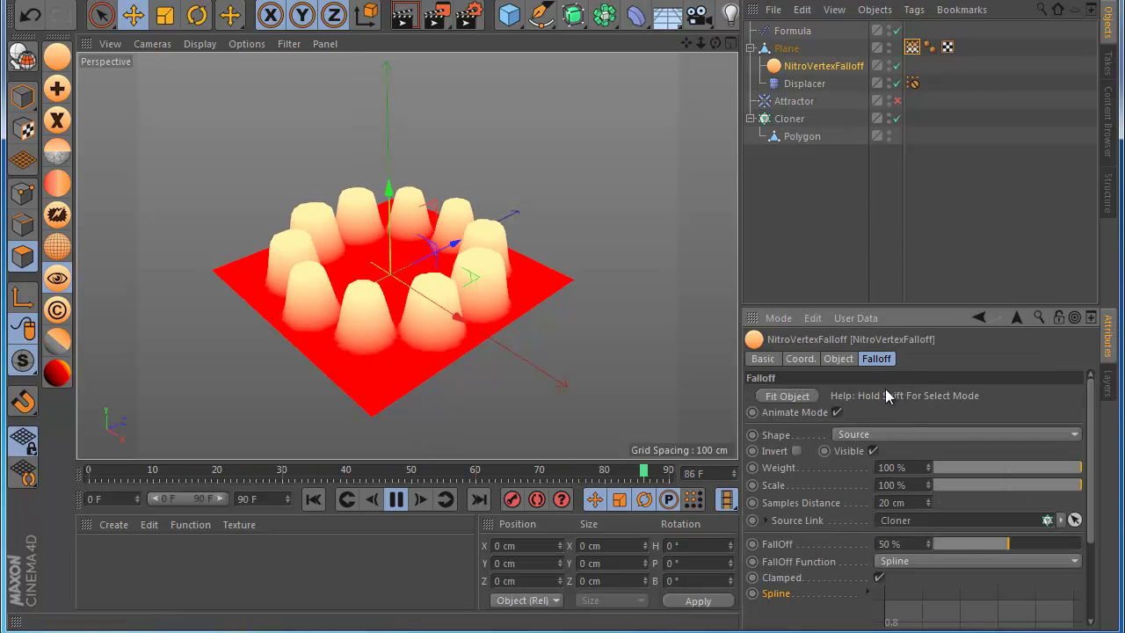
pyautogui.click(804, 84)
pyautogui.click(883, 358)
pyautogui.moveTo(860, 450); pyautogui.dragTo(857, 447)
pyautogui.click(794, 102)
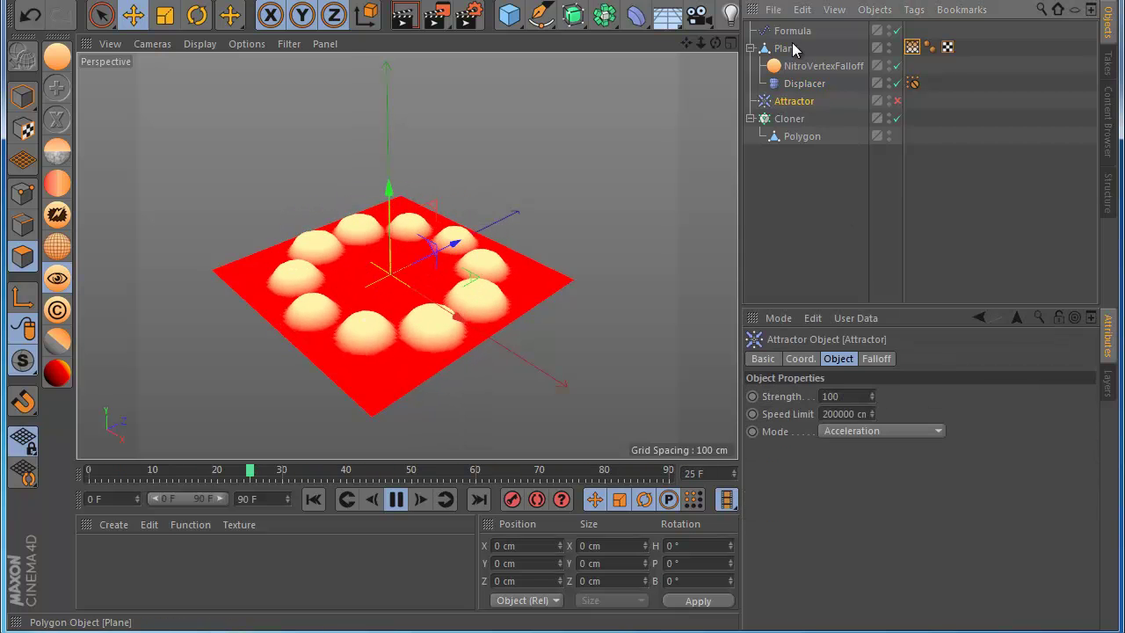
pyautogui.click(792, 31)
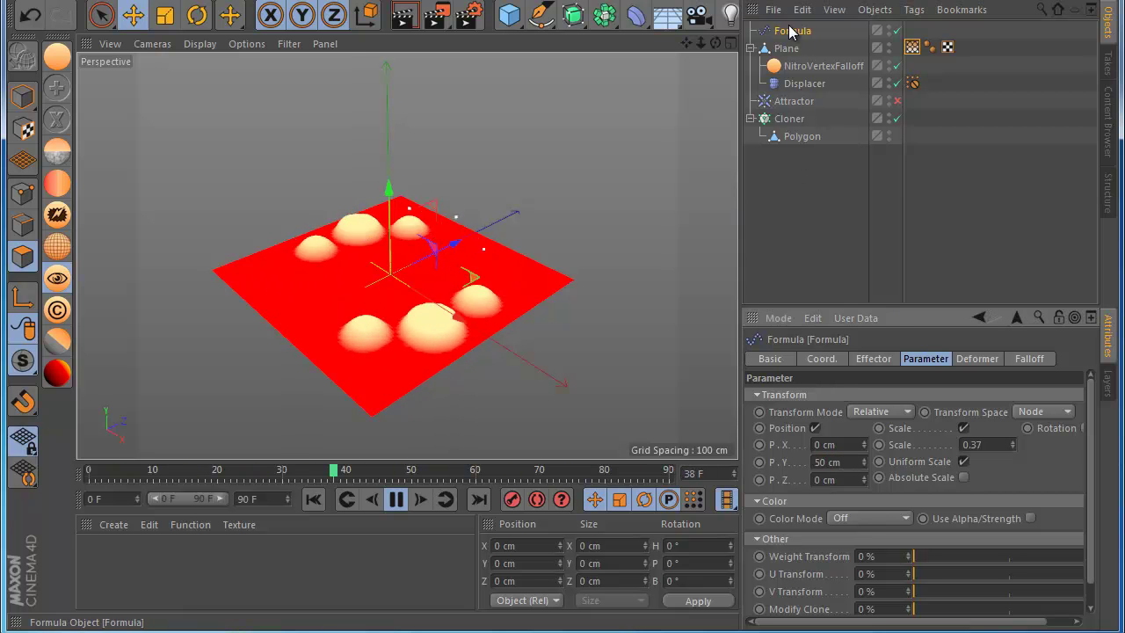
# Add a Random effector to the Cloner with positions X 200, Y 0 and Z 200 cm, and raise the clone count to 67.
pyautogui.click(790, 119)
pyautogui.click(598, 0)
pyautogui.moveTo(563, 22)
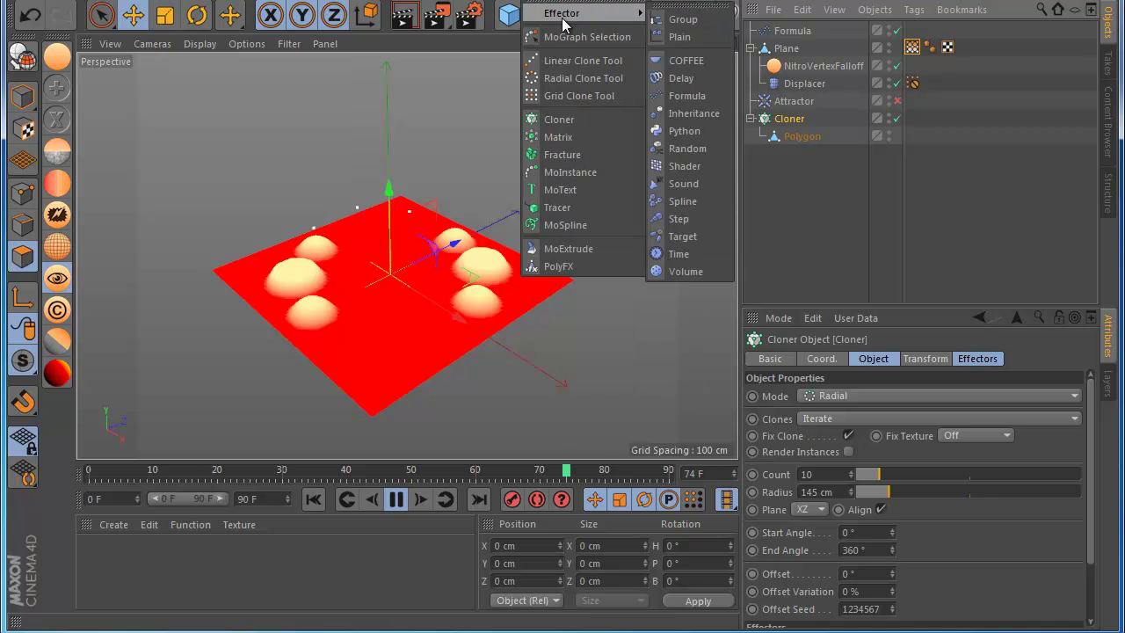
pyautogui.click(688, 150)
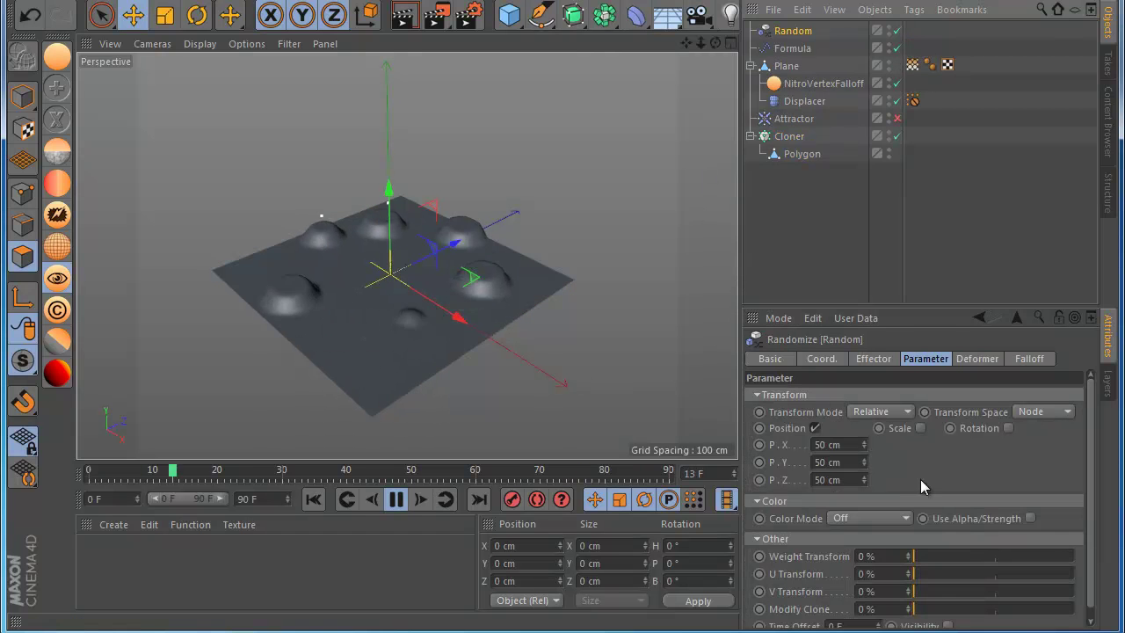
pyautogui.click(833, 445)
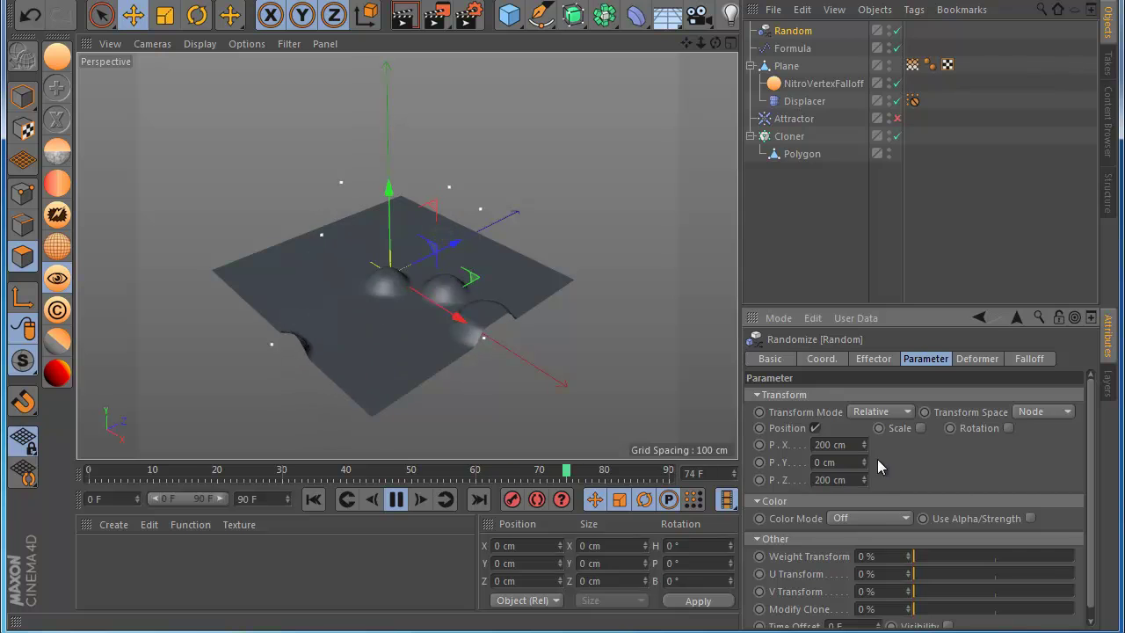
pyautogui.click(781, 138)
pyautogui.moveTo(911, 483); pyautogui.dragTo(1009, 480)
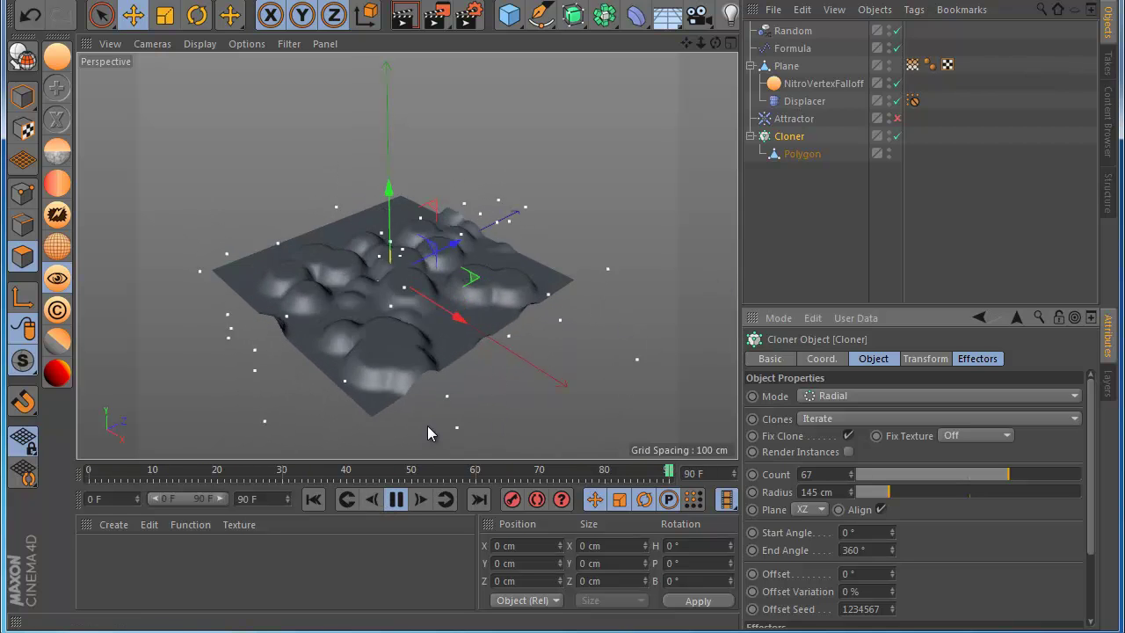
# From frame 0, add a TP Ring Emitter rotated by -90° and play the animation.
pyautogui.click(396, 500)
pyautogui.click(315, 499)
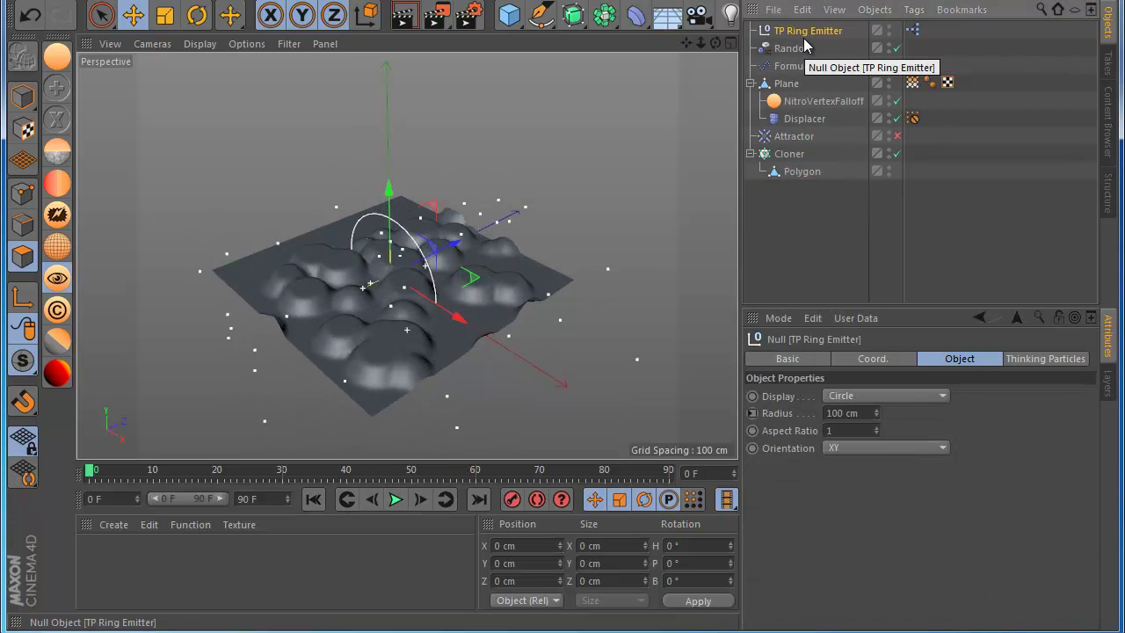
pyautogui.click(197, 15)
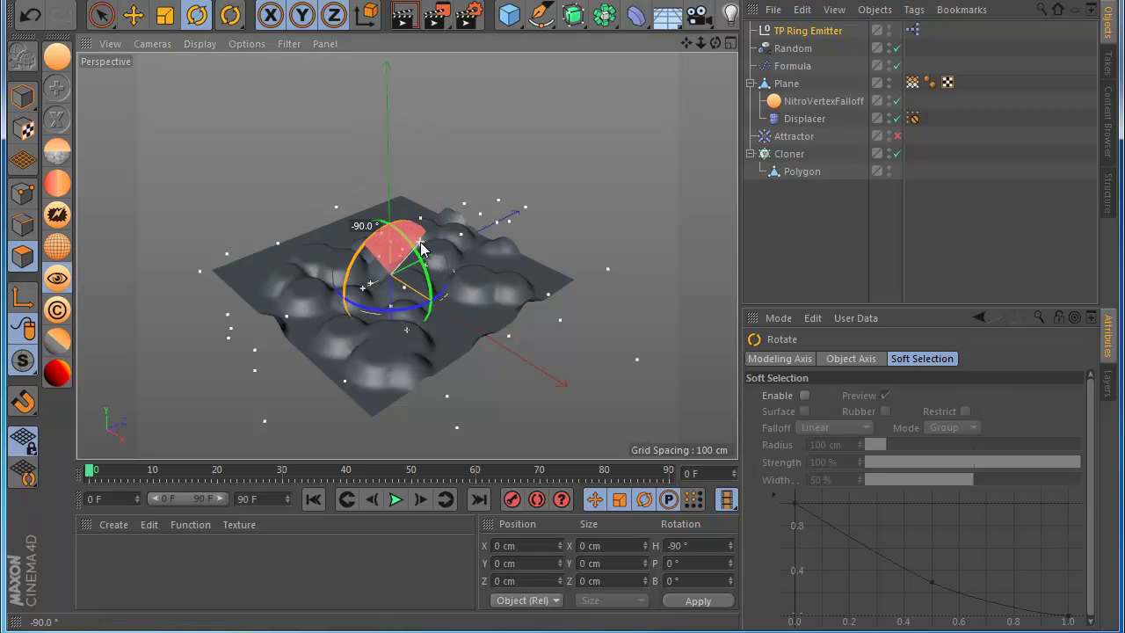
pyautogui.moveTo(420, 243); pyautogui.dragTo(421, 244)
pyautogui.click(397, 499)
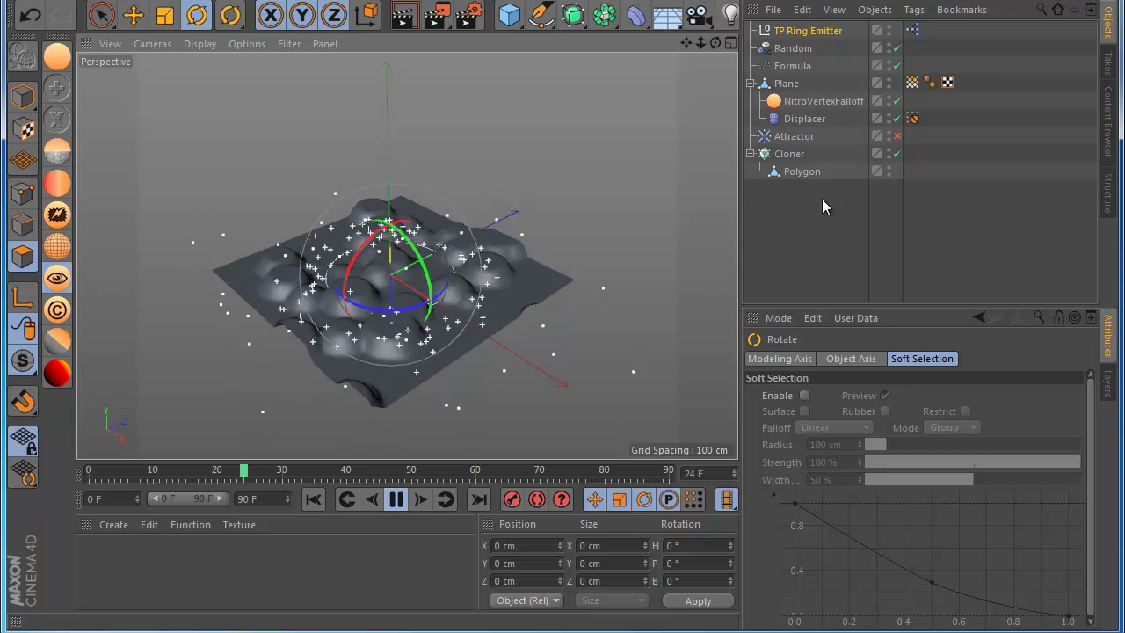
# Change the Cloner's mode from Radial to Object.
pyautogui.click(787, 155)
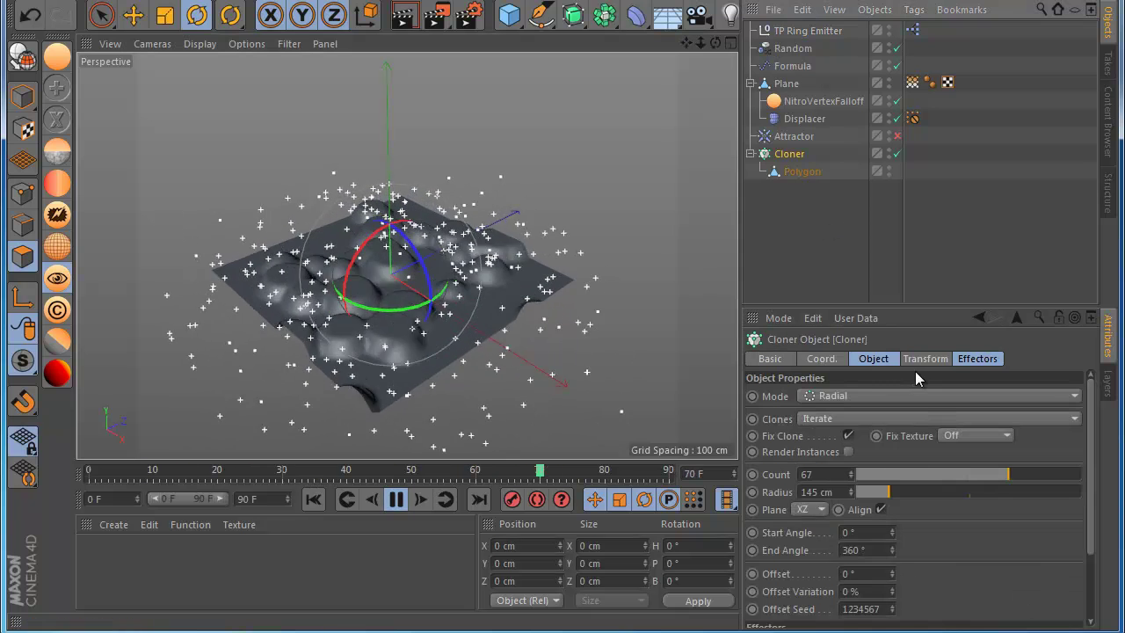
pyautogui.click(901, 396)
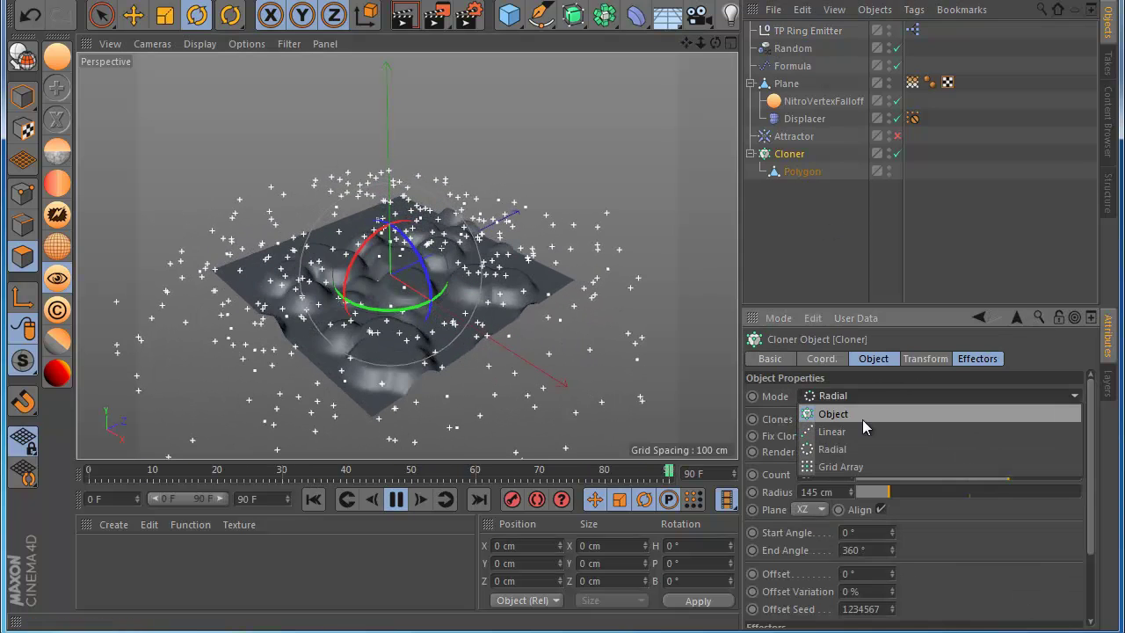
pyautogui.click(862, 420)
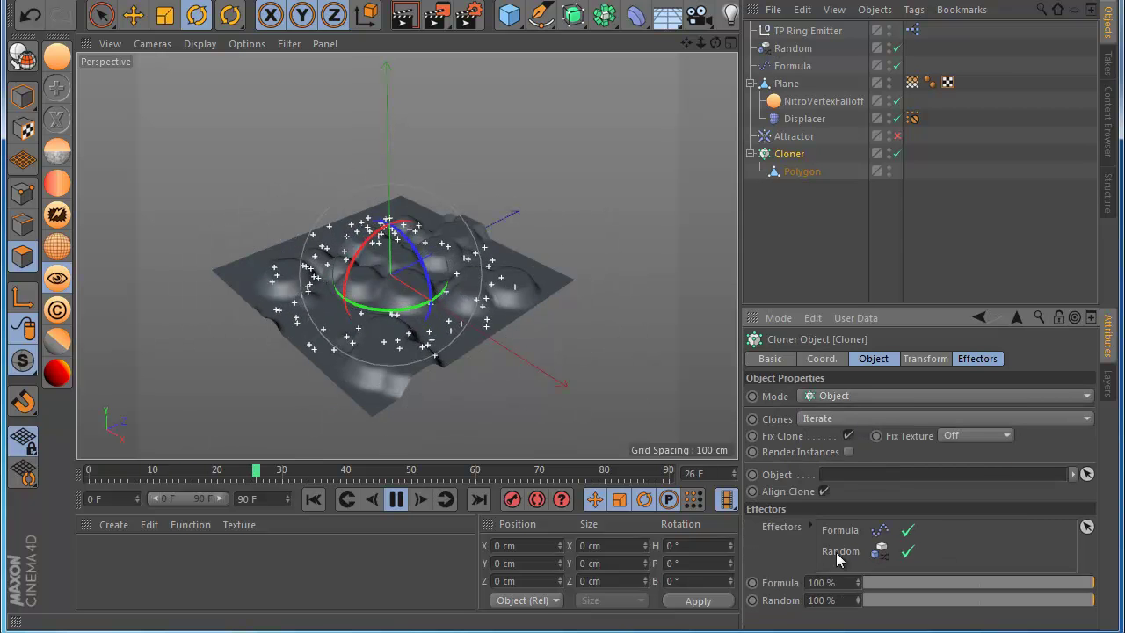
# Assign the Thinking Particles group All from the Thinking Particles settings as the Cloner's object.
pyautogui.click(822, 490)
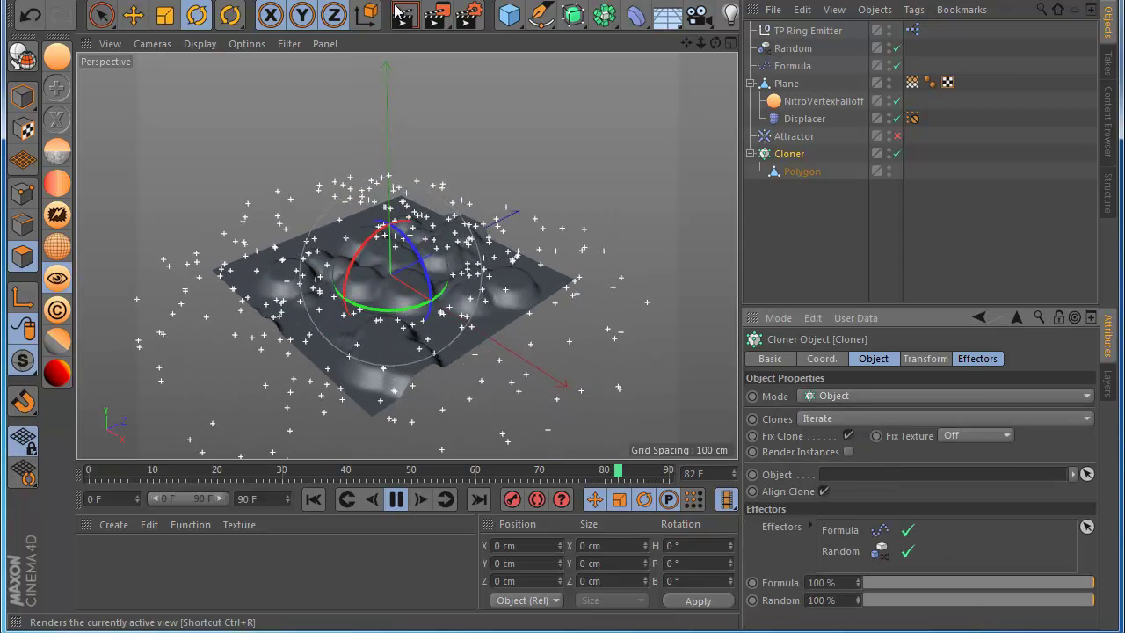
pyautogui.moveTo(361, 72)
pyautogui.click(463, 96)
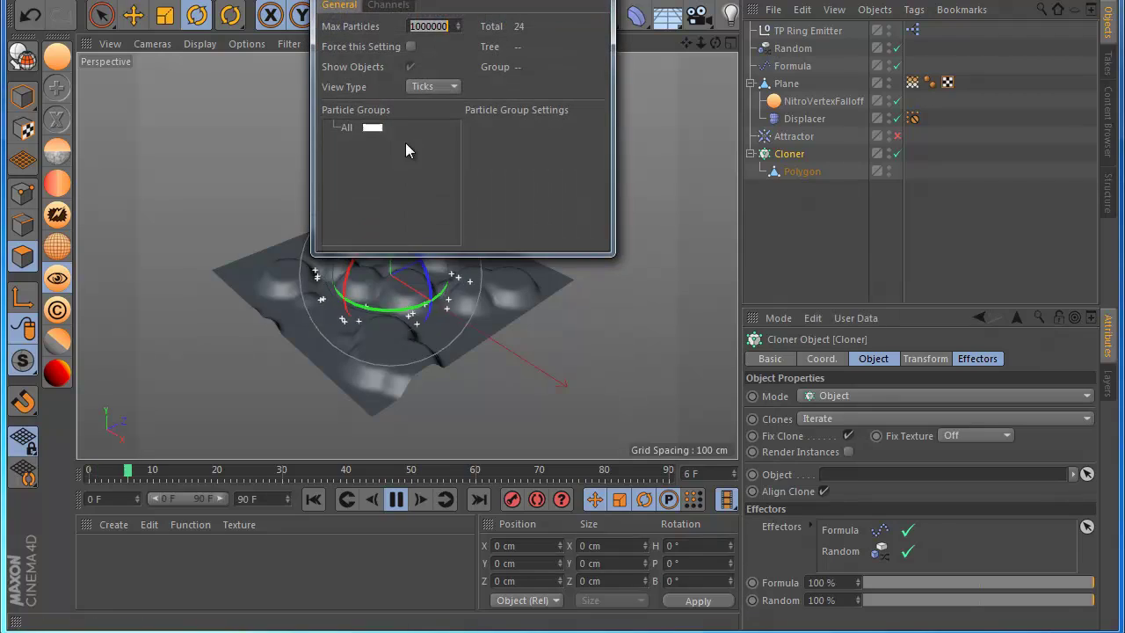
pyautogui.moveTo(854, 491); pyautogui.dragTo(879, 474)
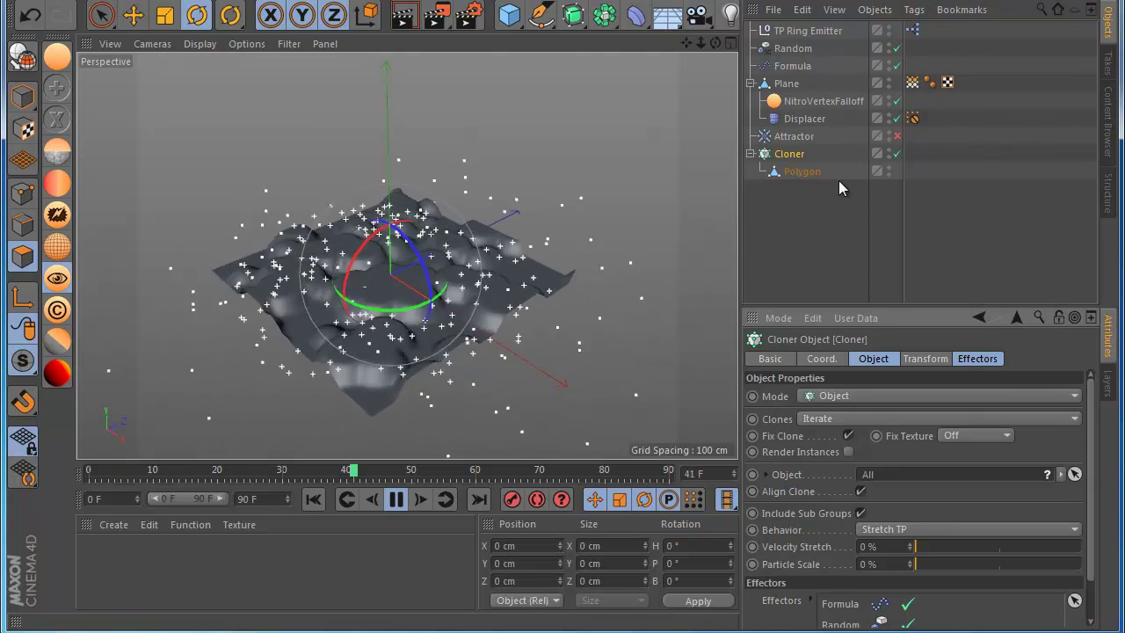
# Stop playback, parent the Cloner to the NitroVertexFalloff and duplicate that falloff within the Plane's hierarchy.
pyautogui.click(824, 102)
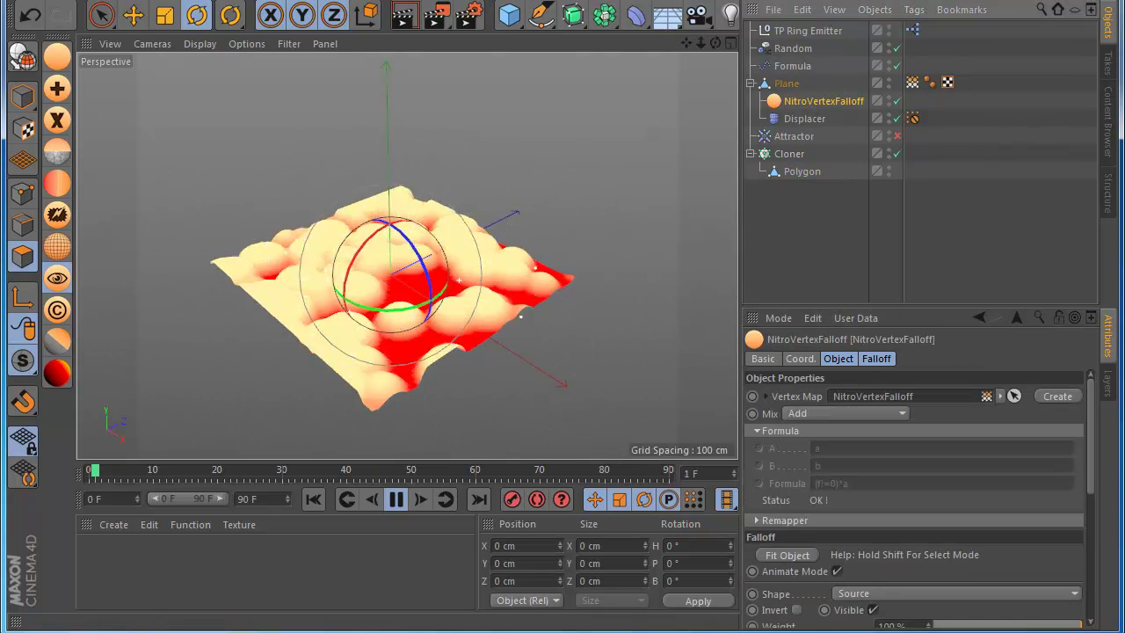
pyautogui.click(398, 504)
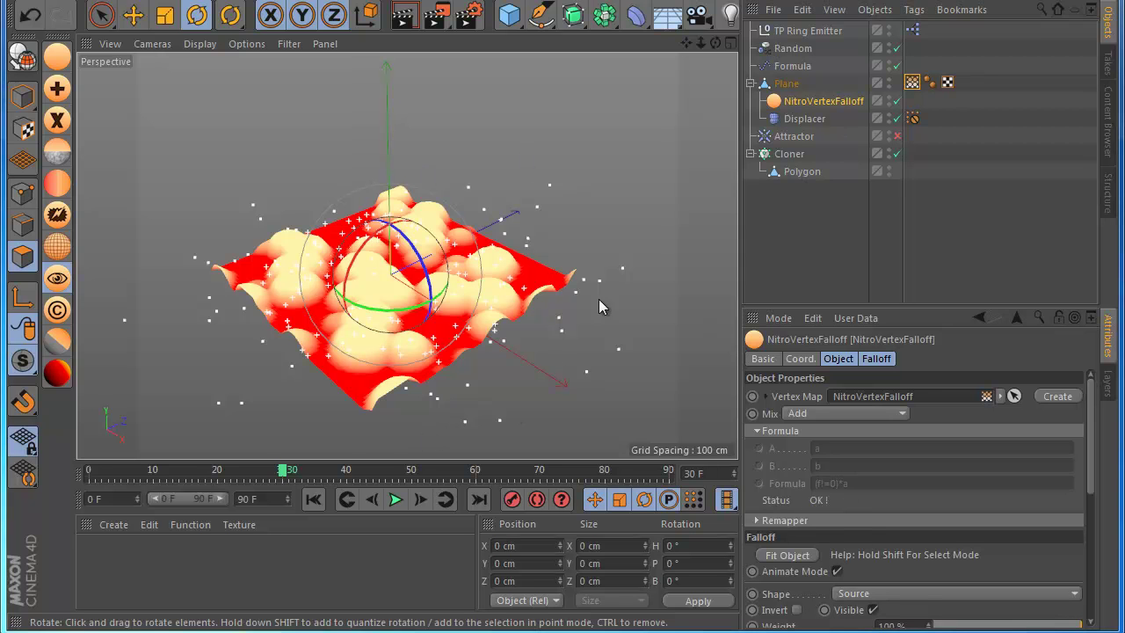
pyautogui.click(771, 242)
pyautogui.click(801, 104)
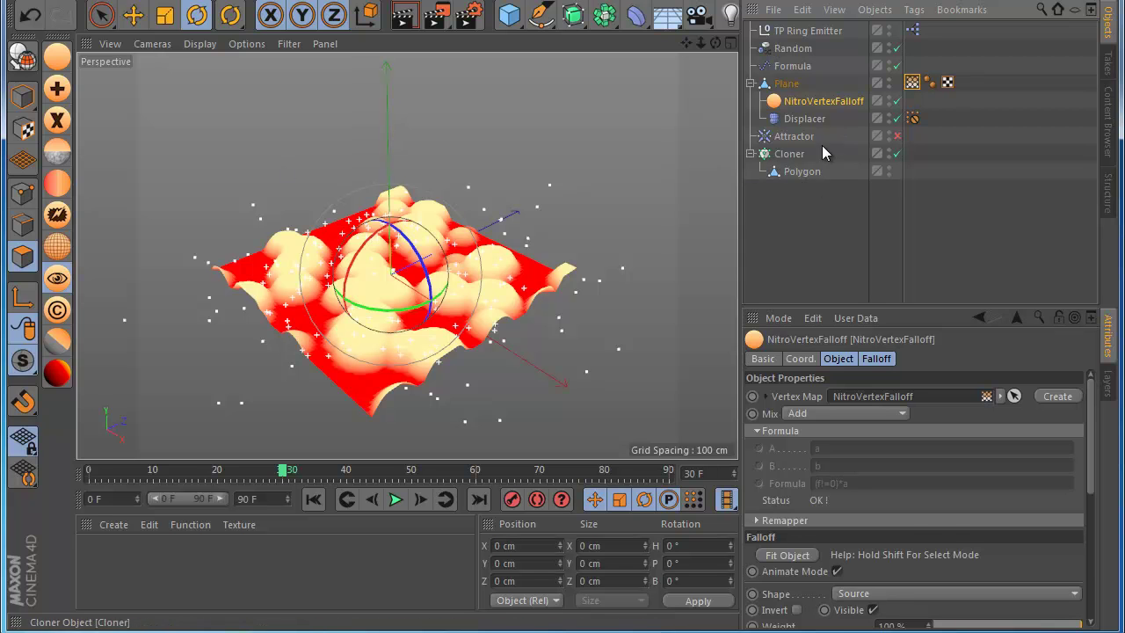
pyautogui.moveTo(782, 107); pyautogui.dragTo(782, 110)
pyautogui.click(760, 101)
pyautogui.click(786, 103)
pyautogui.click(776, 208)
pyautogui.click(793, 119)
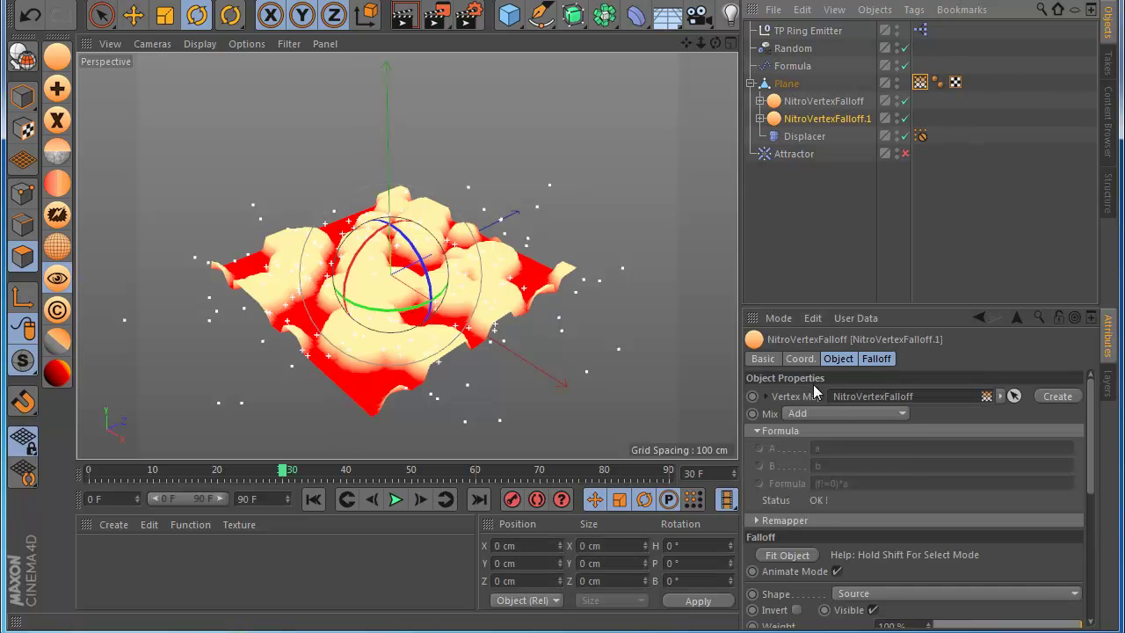
# Set the duplicated falloff's mix mode to Mul and play the animation.
pyautogui.click(831, 412)
pyautogui.click(822, 483)
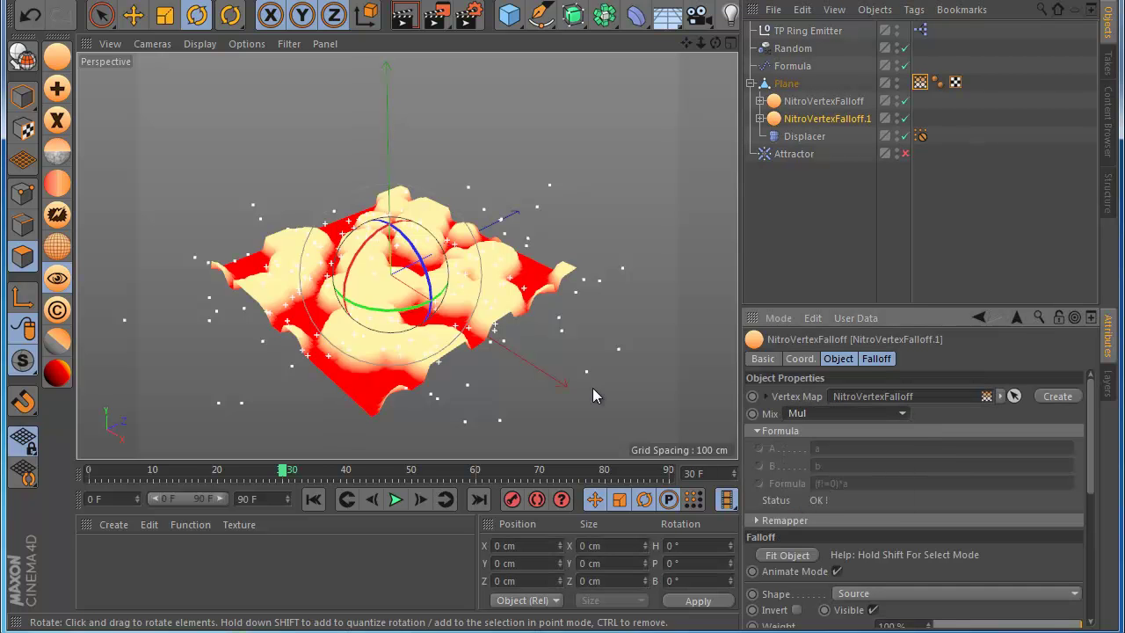
pyautogui.click(396, 500)
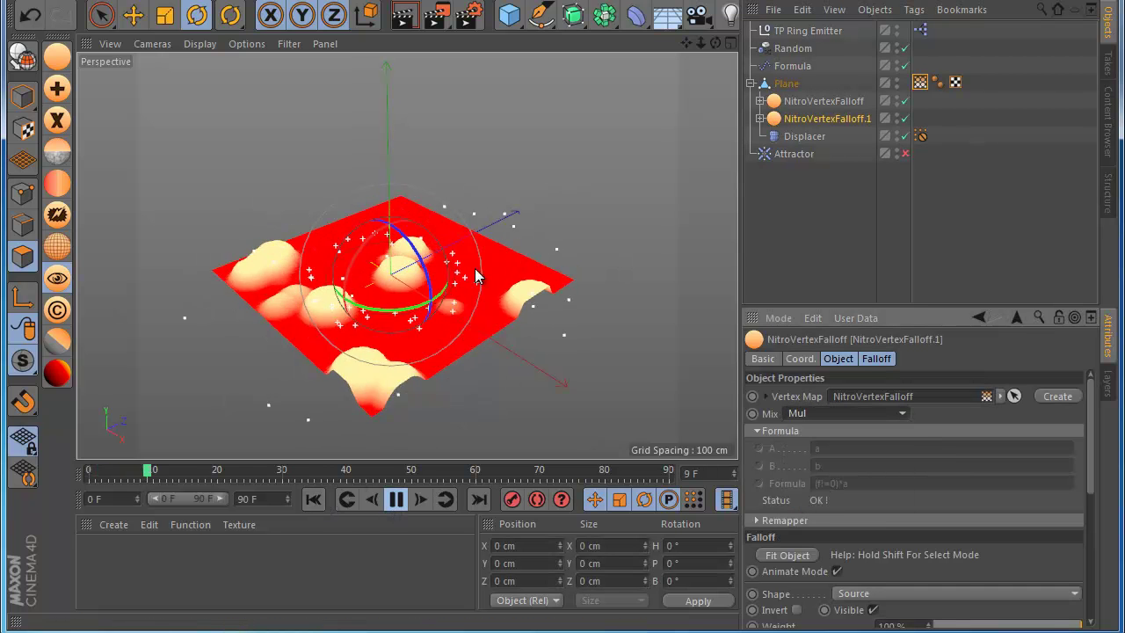
# Move the duplicated falloff away from the plane's centre in the viewport, stop playback and return to frame 0.
pyautogui.press('e')
pyautogui.moveTo(444, 318); pyautogui.dragTo(391, 307)
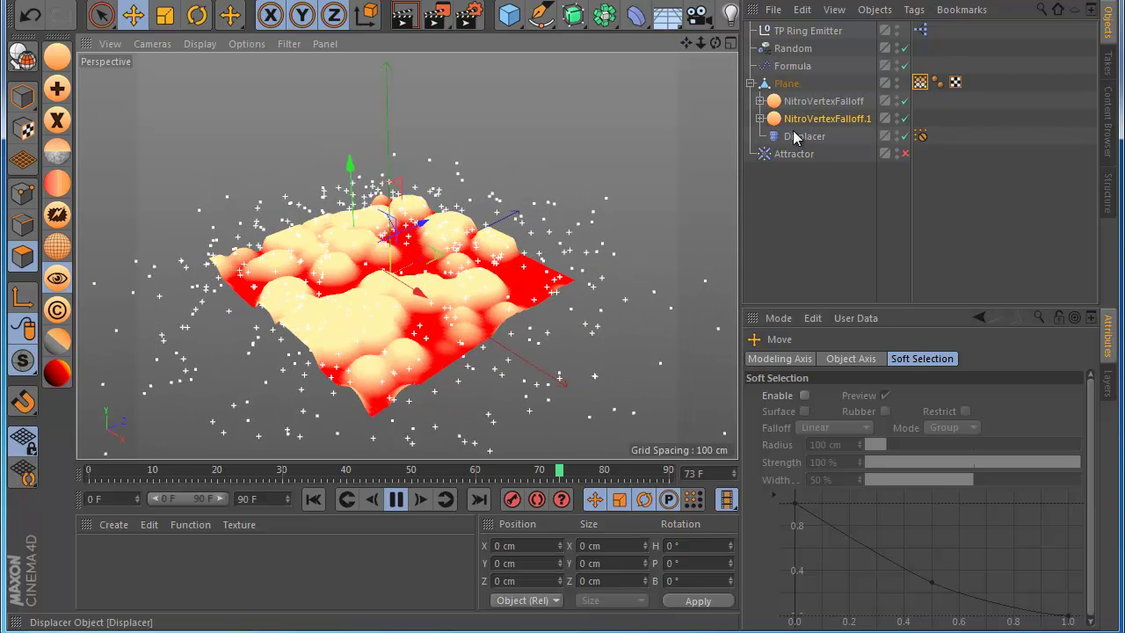
pyautogui.click(397, 498)
pyautogui.click(313, 499)
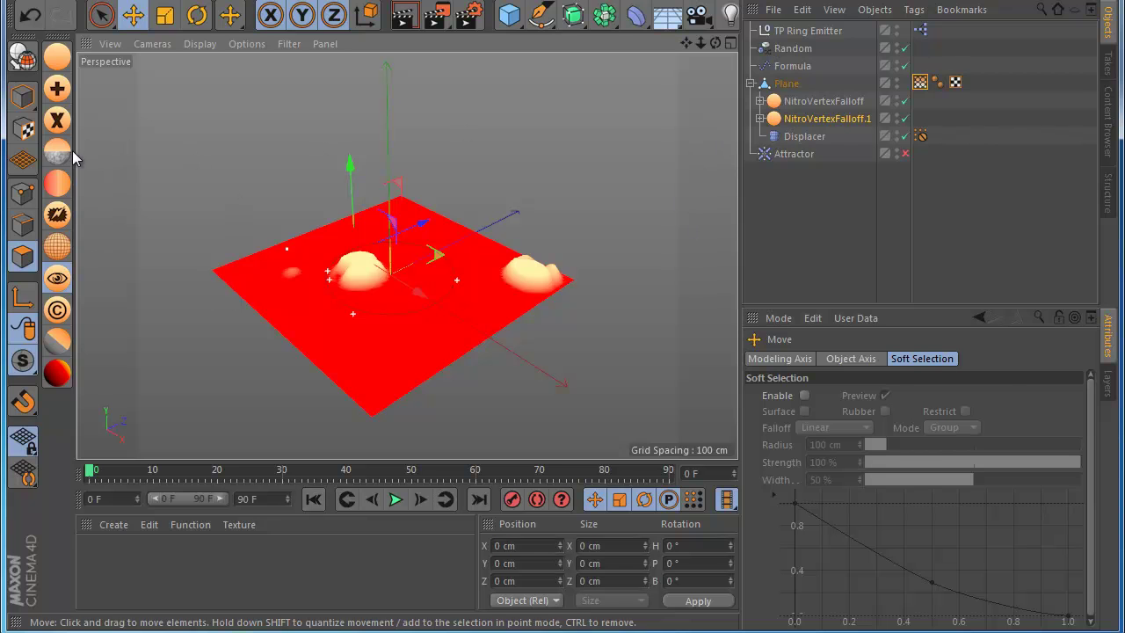
# Add a third NitroVertexFalloff under the Plane, above the Displacer, and set its falloff shape to Sphere.
pyautogui.click(57, 97)
pyautogui.moveTo(813, 31); pyautogui.dragTo(818, 133)
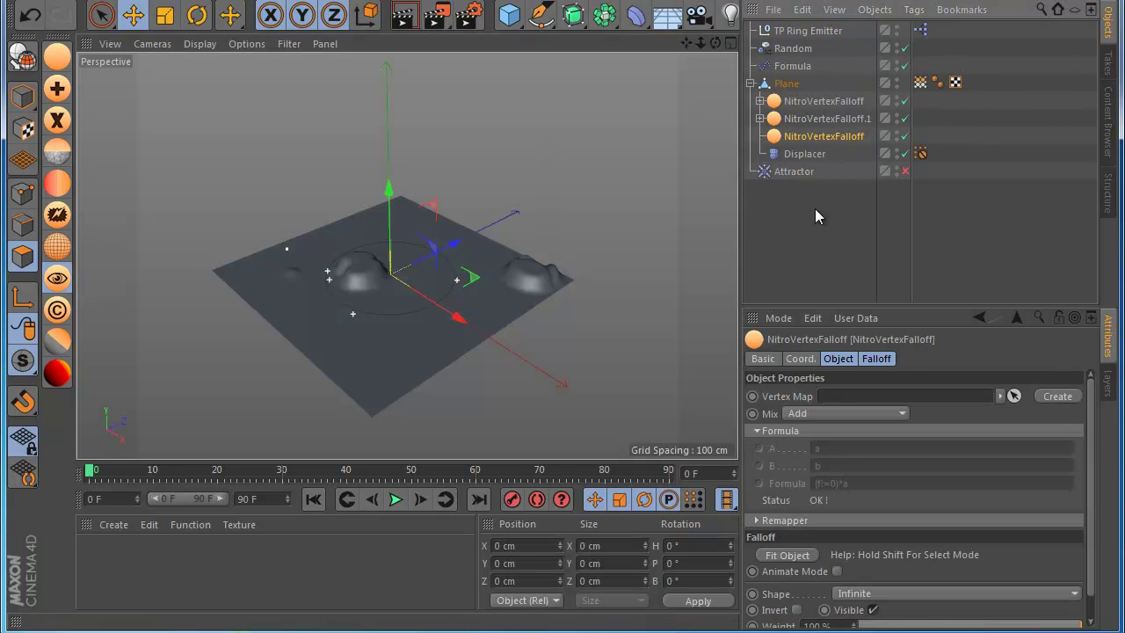
pyautogui.click(877, 359)
pyautogui.click(866, 434)
pyautogui.click(857, 575)
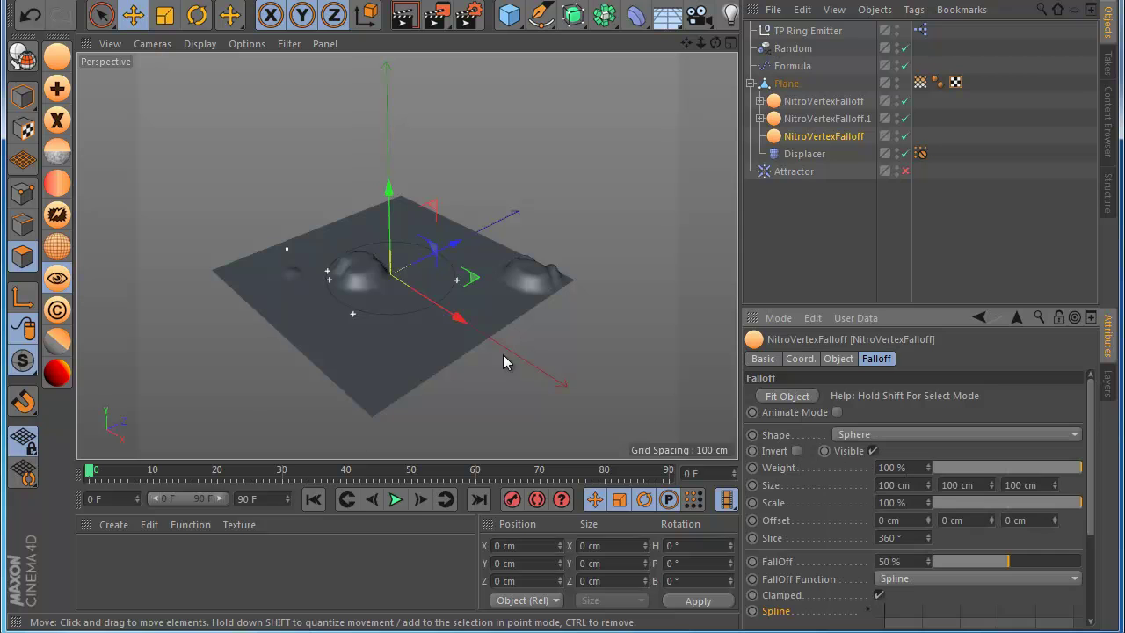
# Play the animation, link the plane's vertex map to the sphere falloff and set its mix mode to Sub A - B.
pyautogui.click(397, 498)
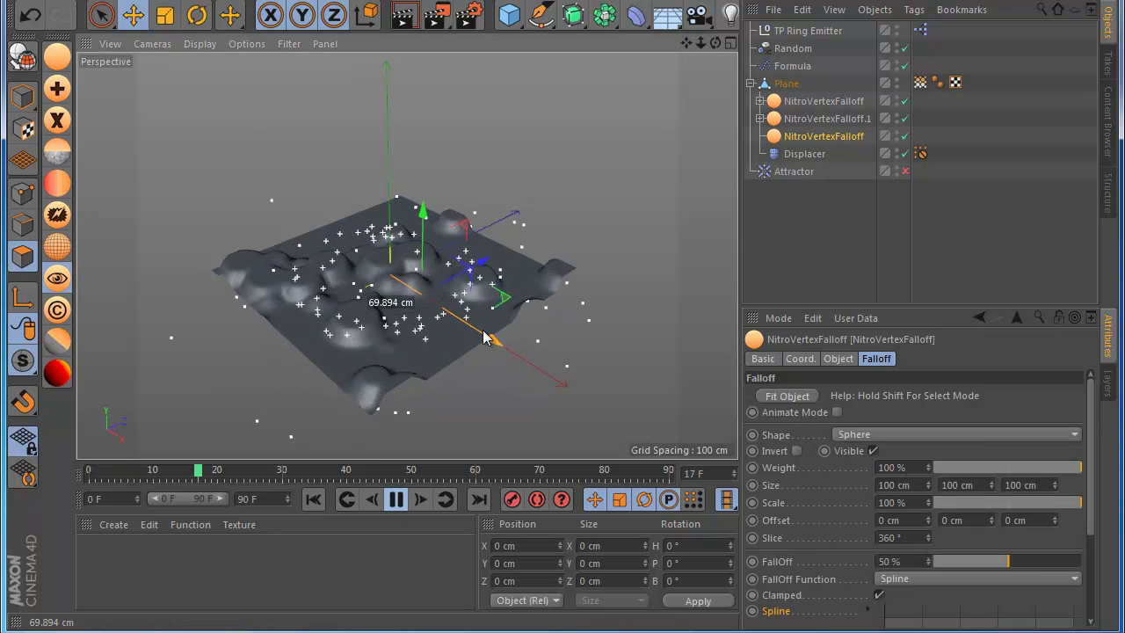
pyautogui.moveTo(920, 82); pyautogui.dragTo(857, 395)
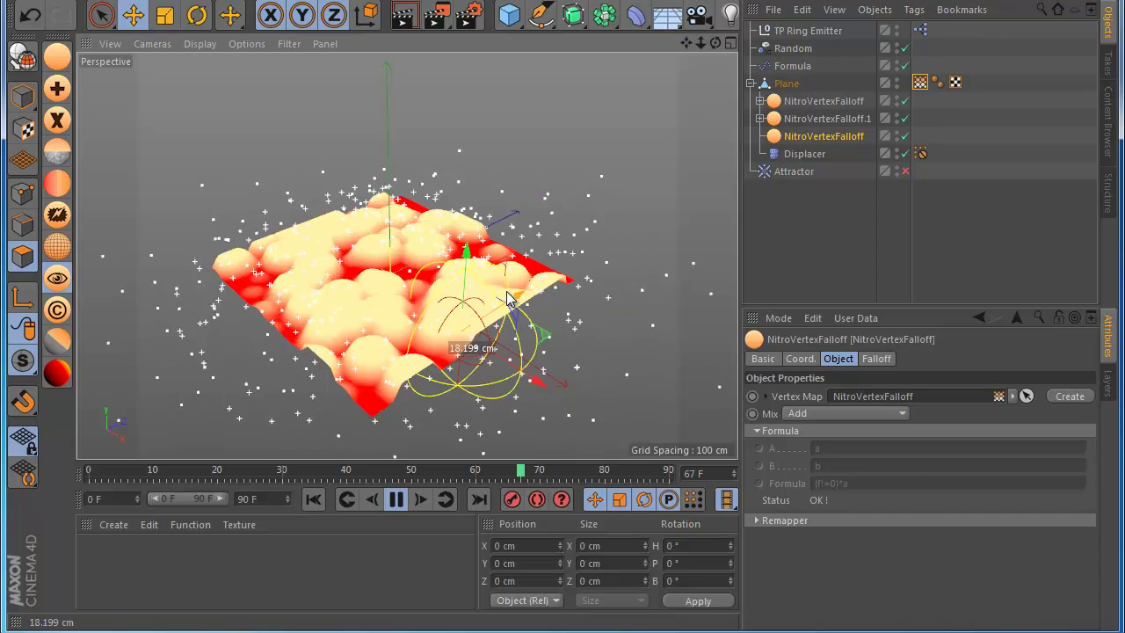
pyautogui.click(844, 413)
pyautogui.click(821, 449)
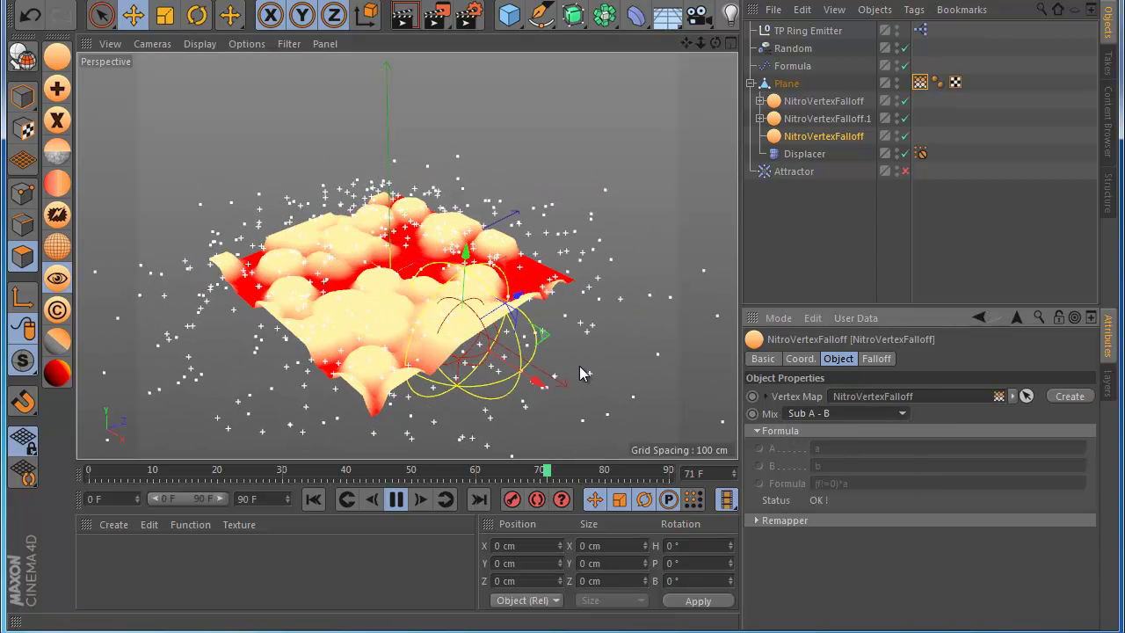
# Scale up the sphere falloff around the plane's centre and replay the animation from frame 0.
pyautogui.click(167, 18)
pyautogui.moveTo(554, 379); pyautogui.dragTo(522, 340)
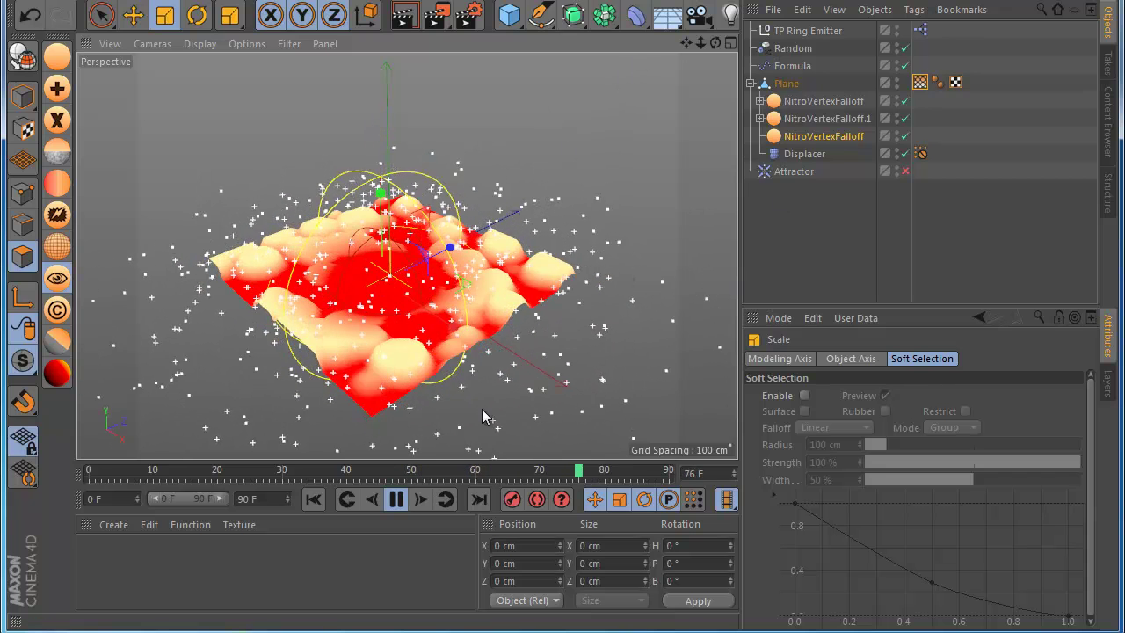
pyautogui.click(395, 498)
pyautogui.click(313, 498)
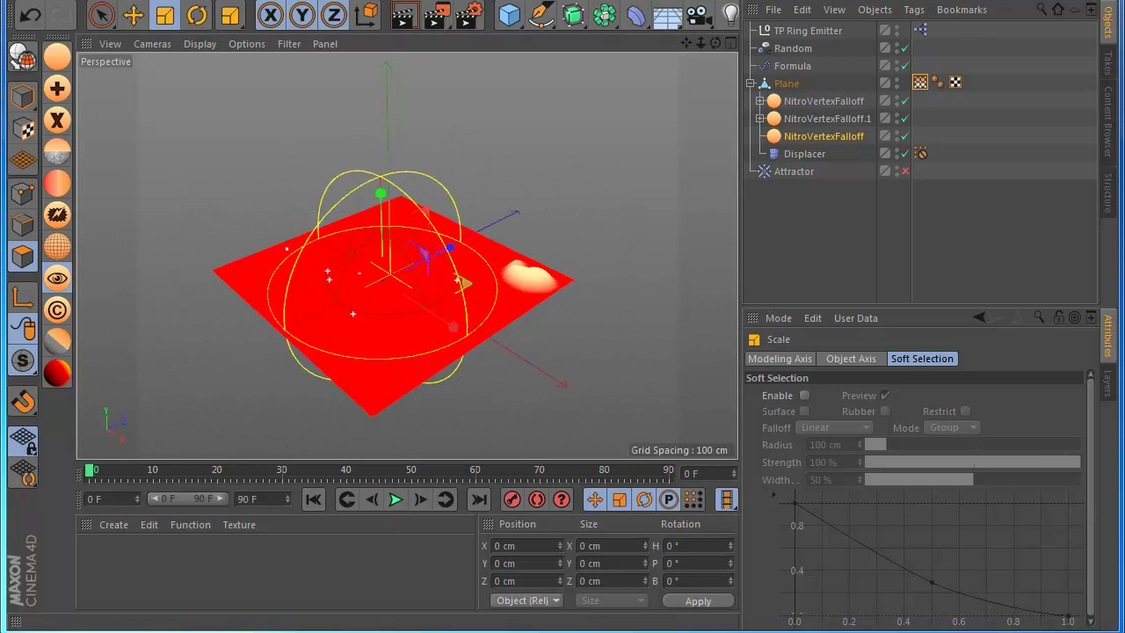
pyautogui.click(395, 499)
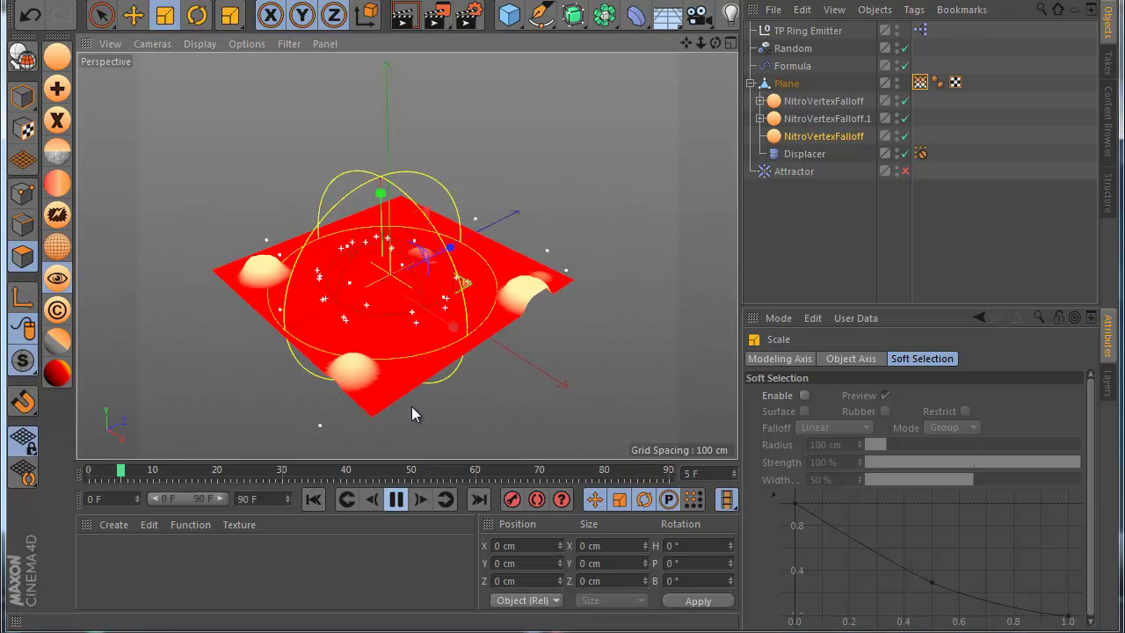
pyautogui.click(396, 499)
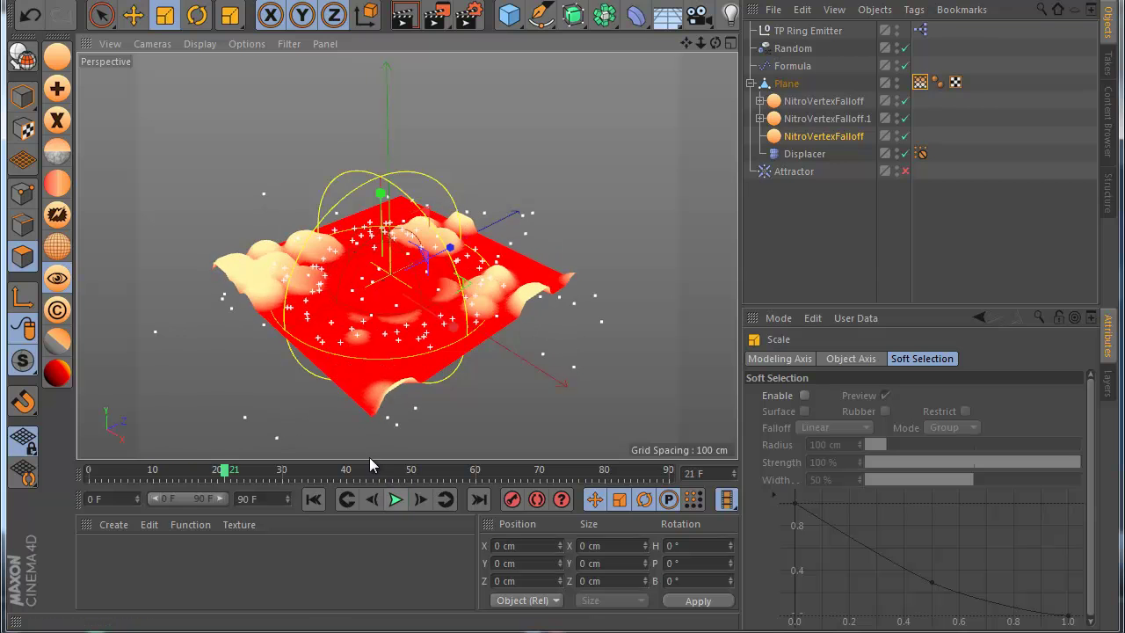
# Add a Fur object and link the plane's NitroVertexFalloff vertex map as its object.
pyautogui.click(803, 153)
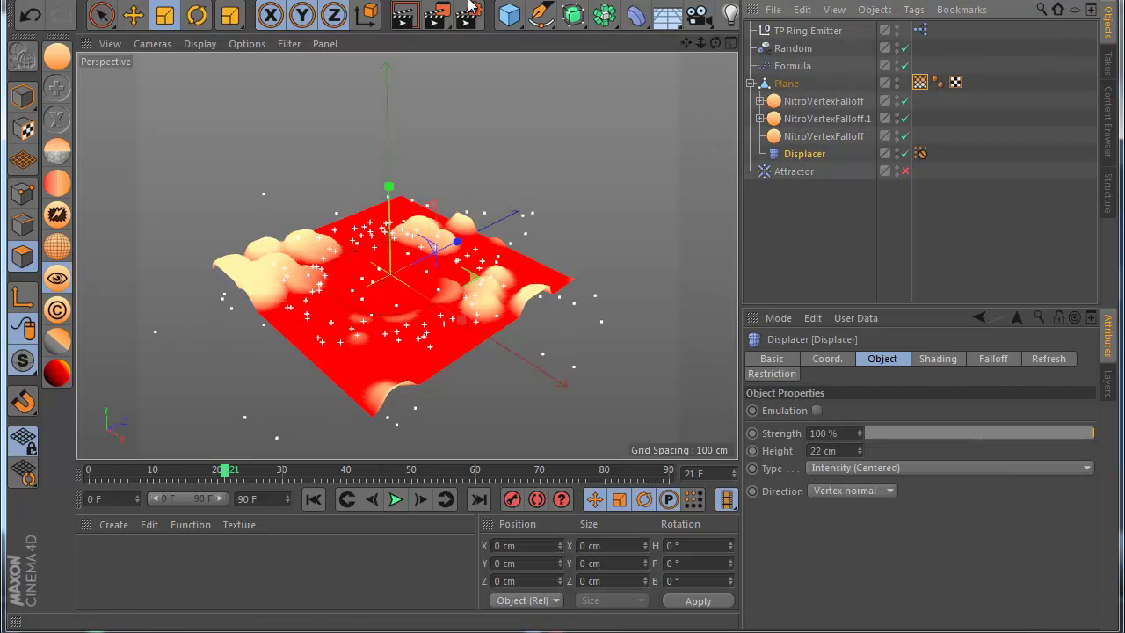
pyautogui.click(422, 0)
pyautogui.moveTo(335, 1)
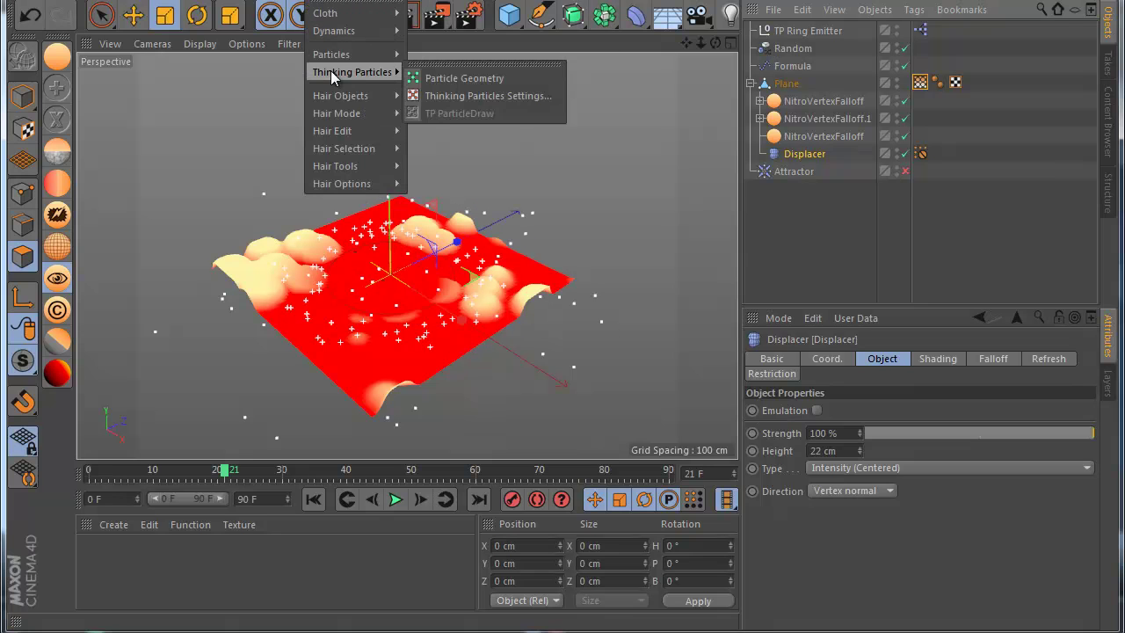
pyautogui.moveTo(377, 94)
pyautogui.click(431, 136)
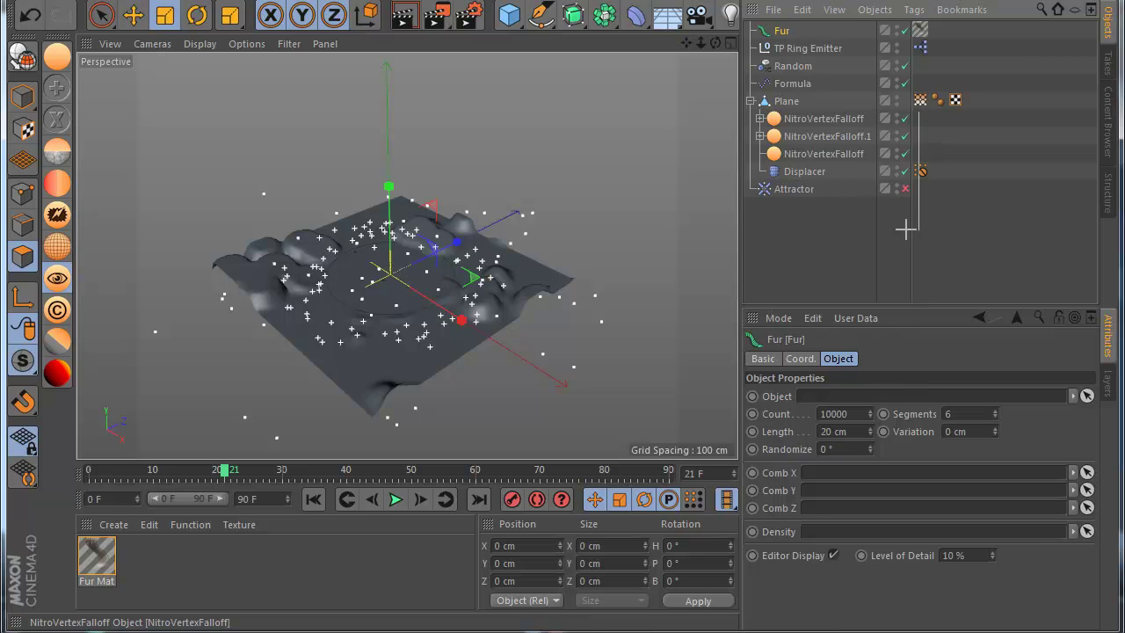
pyautogui.moveTo(891, 316); pyautogui.dragTo(893, 313)
# Put the Fur object at the end of the object hierarchy and play the animation from frame 0.
pyautogui.click(782, 31)
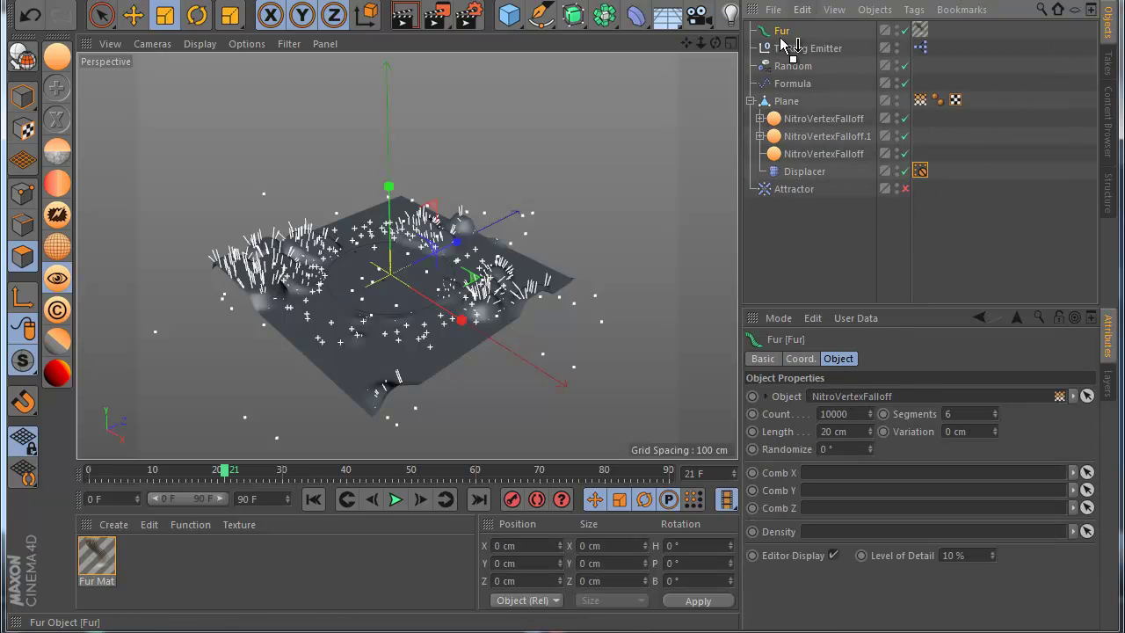
pyautogui.moveTo(781, 31); pyautogui.dragTo(778, 204)
pyautogui.click(313, 498)
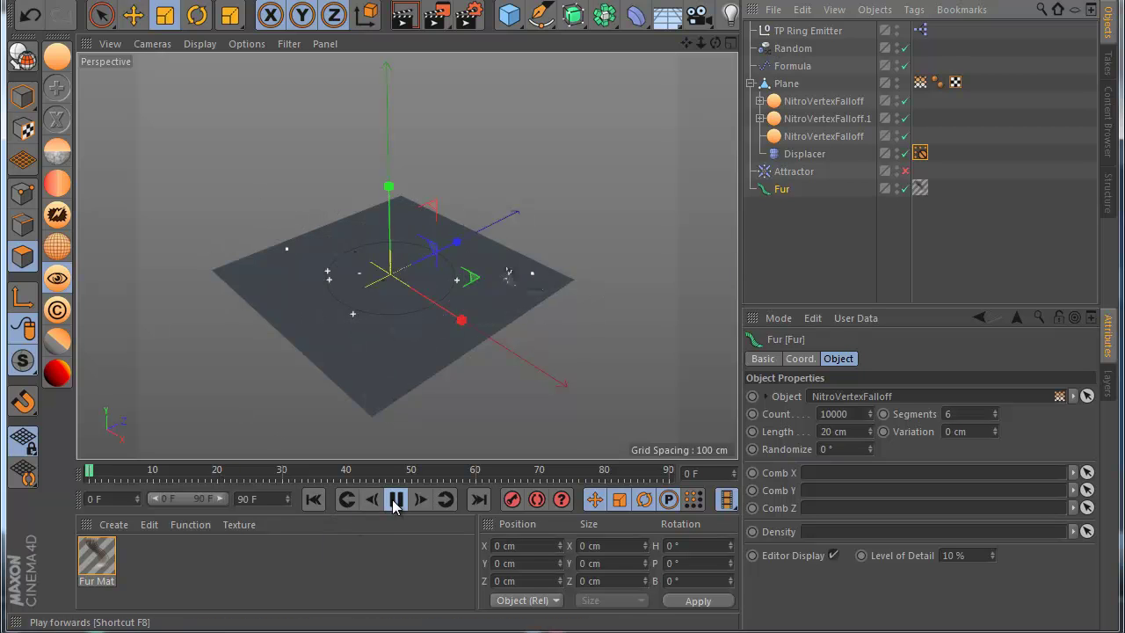
pyautogui.click(395, 499)
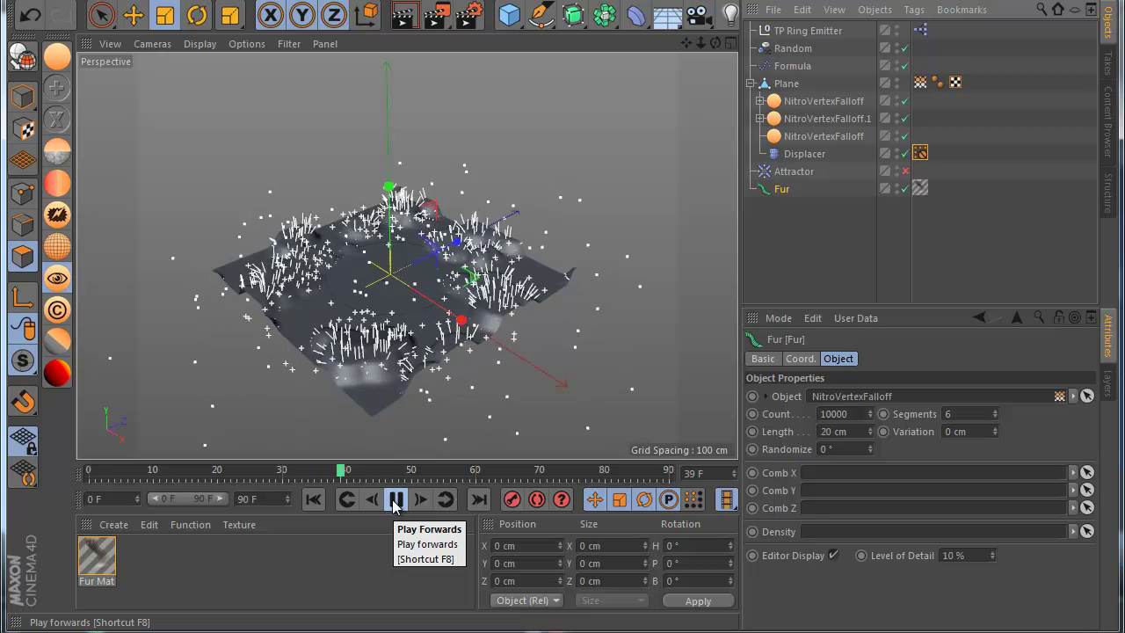
pyautogui.click(395, 501)
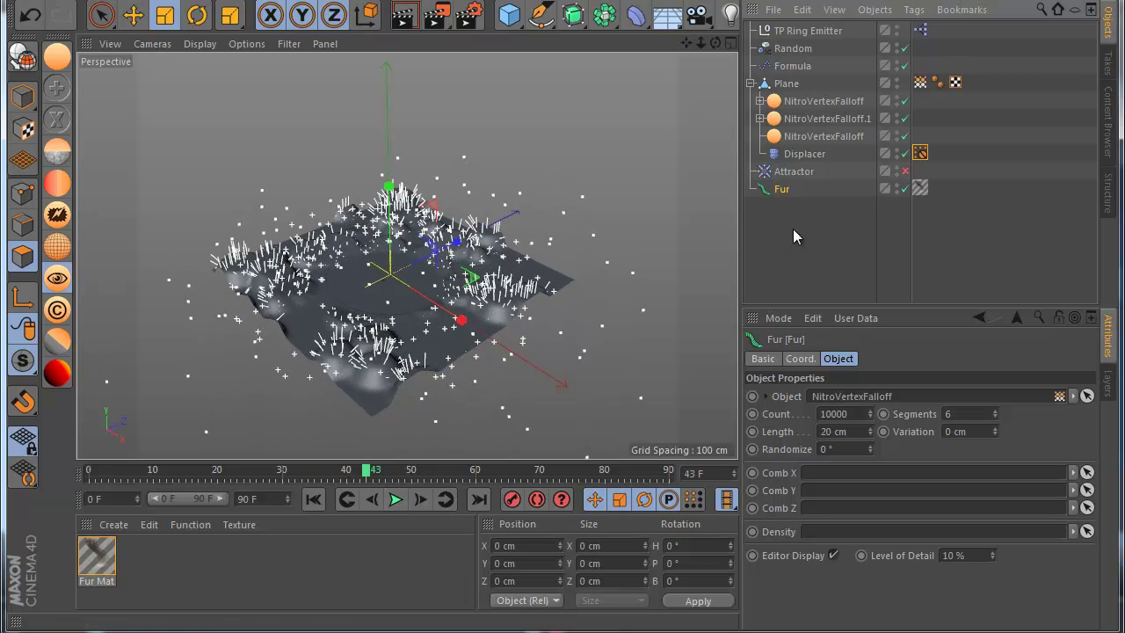
# Delete the sphere-shaped NitroVertexFalloff and replay the animation with the vertex map shown.
pyautogui.click(769, 233)
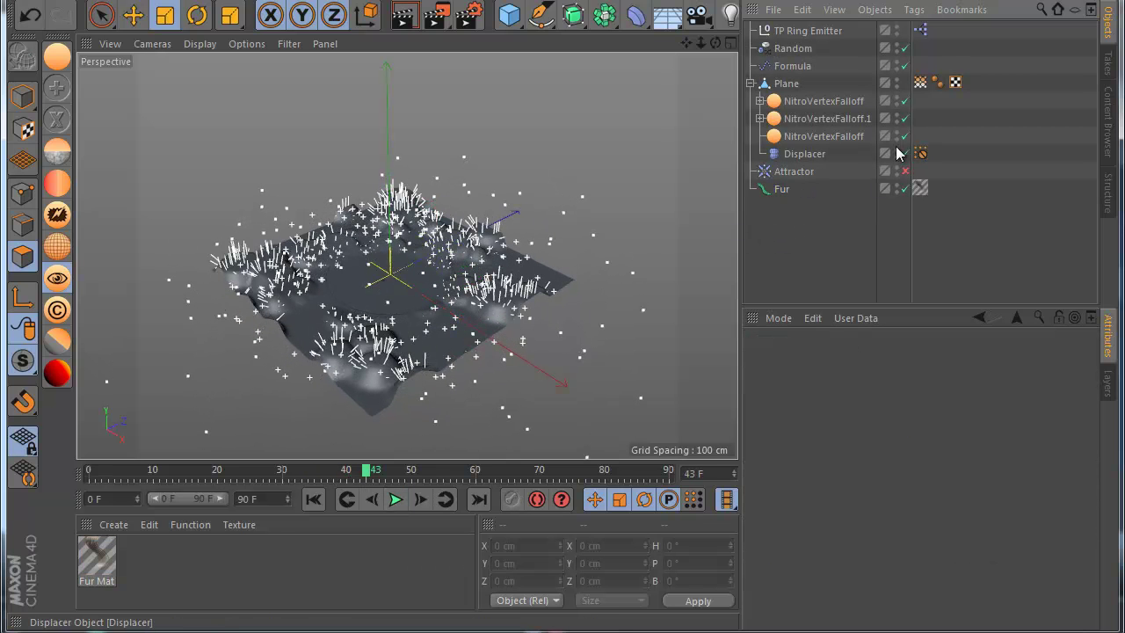
pyautogui.click(866, 138)
pyautogui.press('Delete')
pyautogui.click(395, 499)
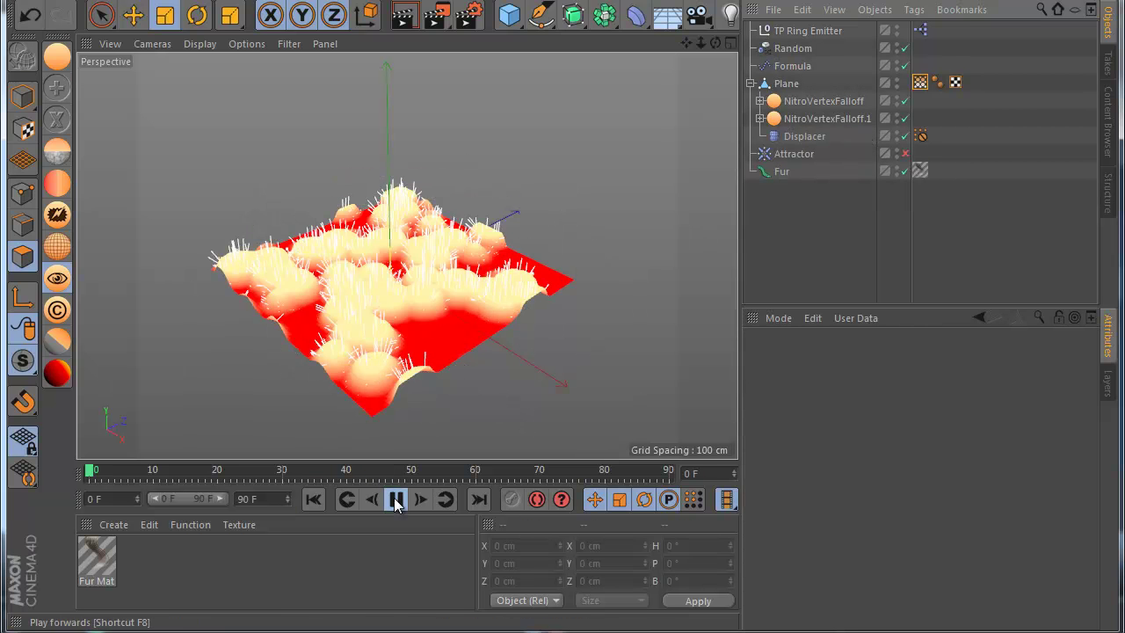
pyautogui.click(396, 499)
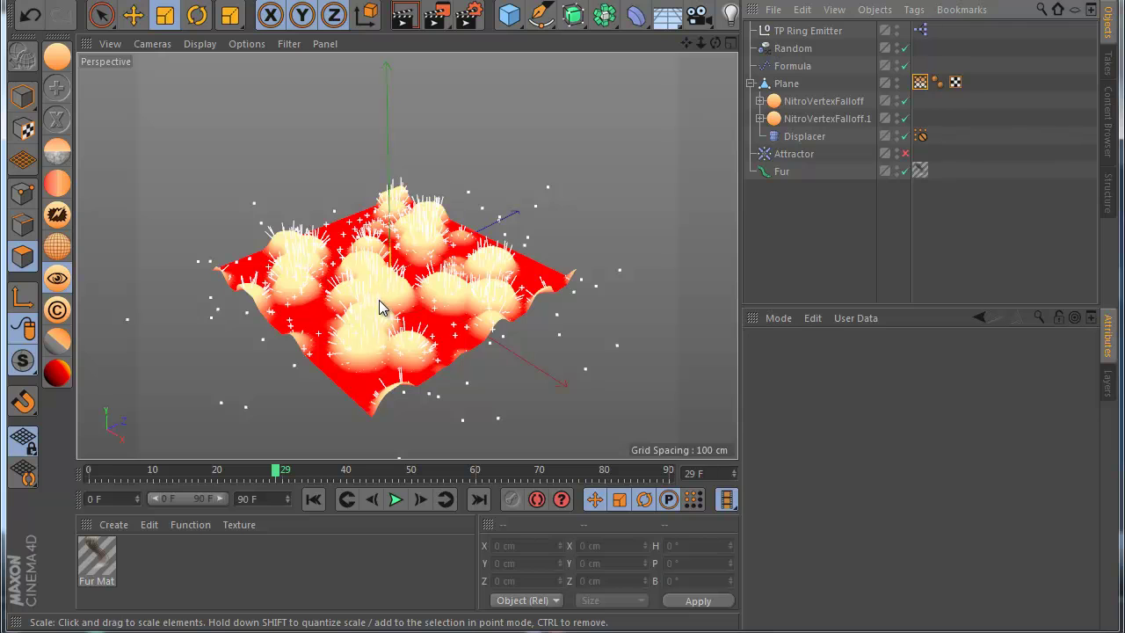
# Add a NitroVertexAO under the Plane and create its vertex map with a maximum ray length of 200 cm and 100% contrast.
pyautogui.click(58, 342)
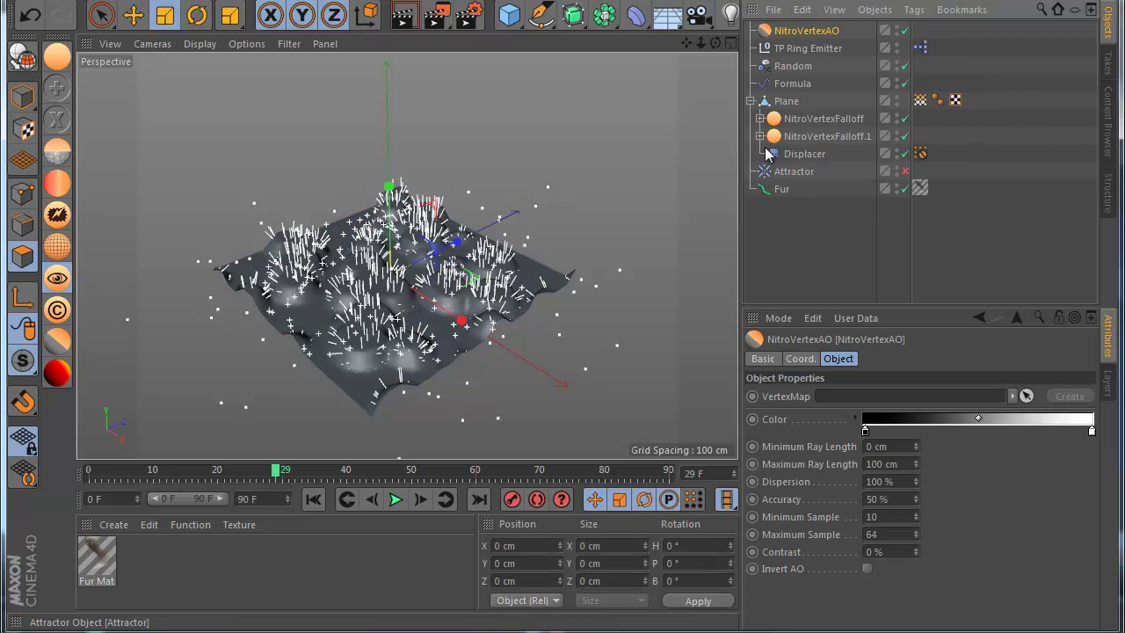
pyautogui.moveTo(765, 173); pyautogui.dragTo(767, 172)
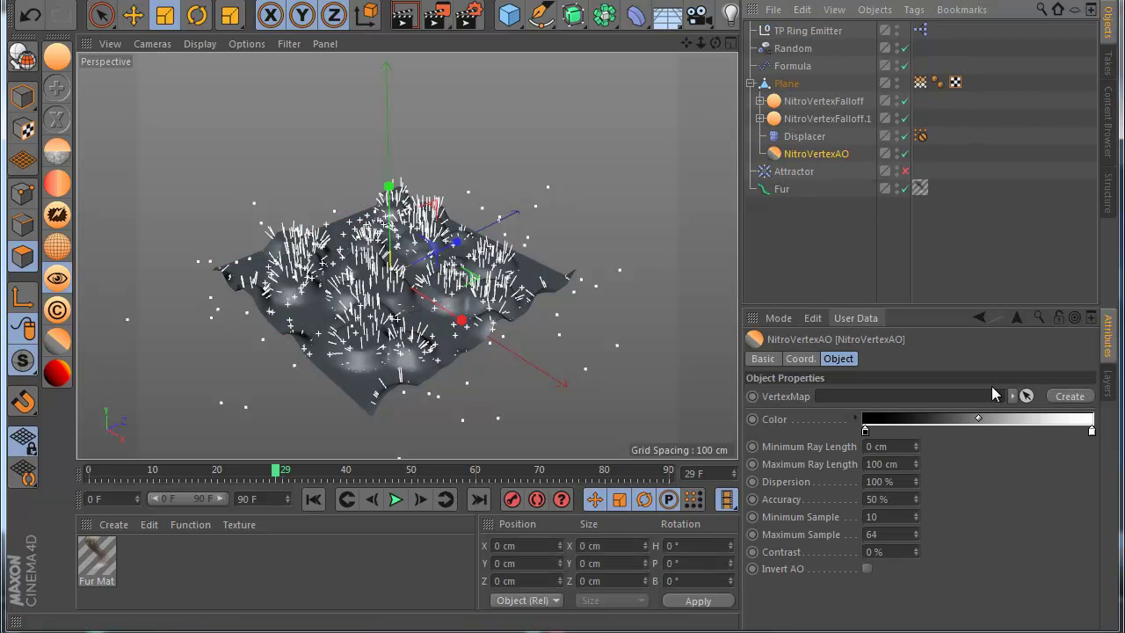
pyautogui.click(1070, 396)
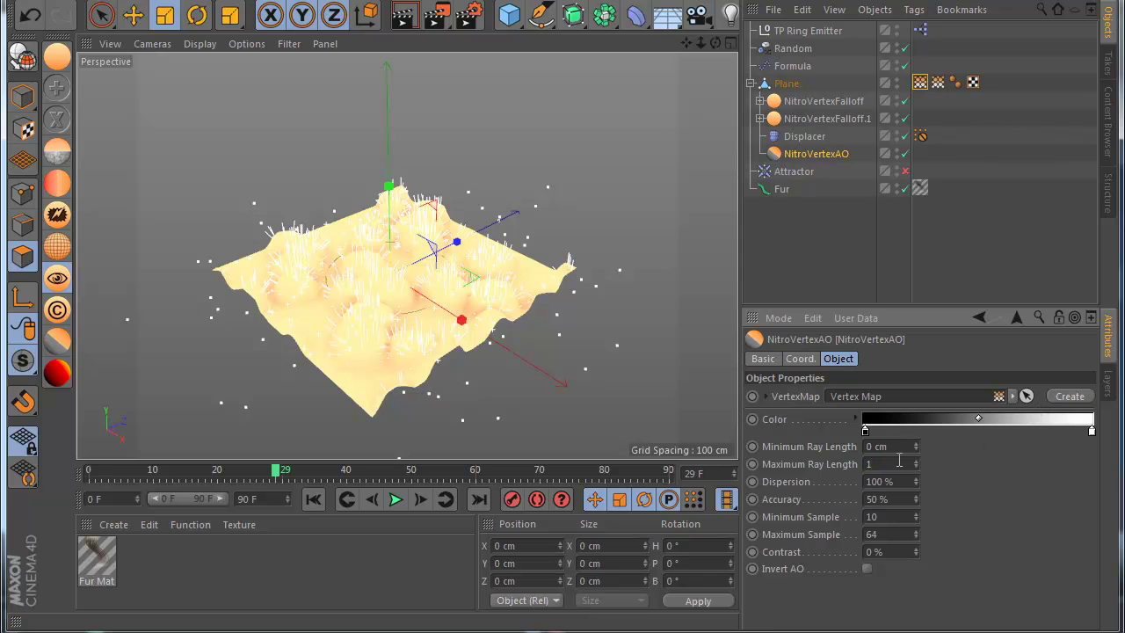
pyautogui.click(1068, 397)
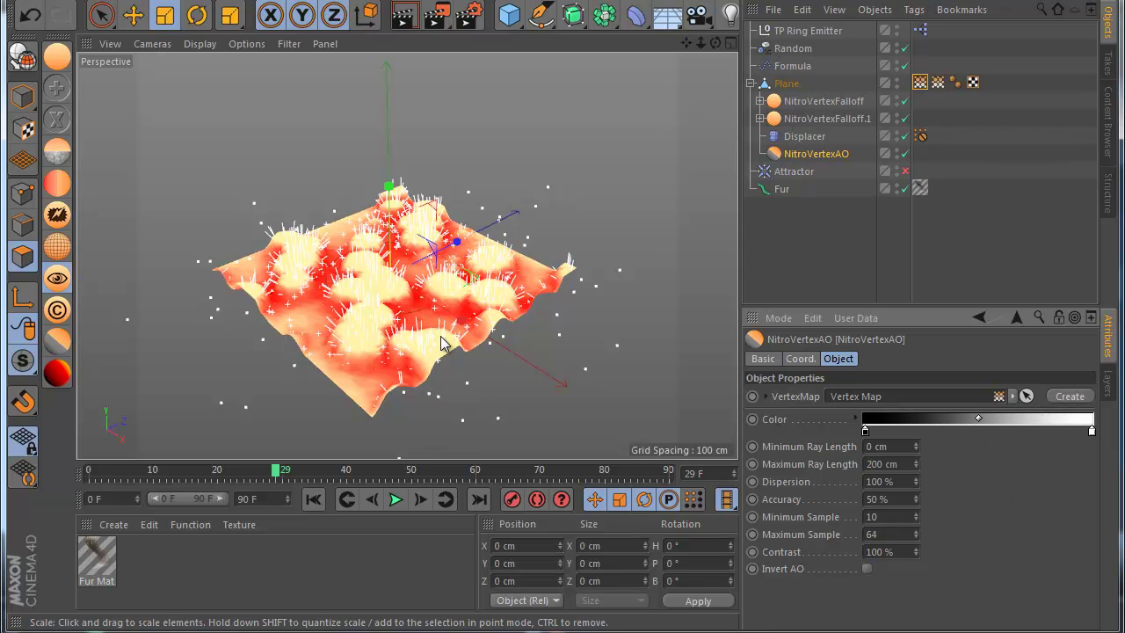